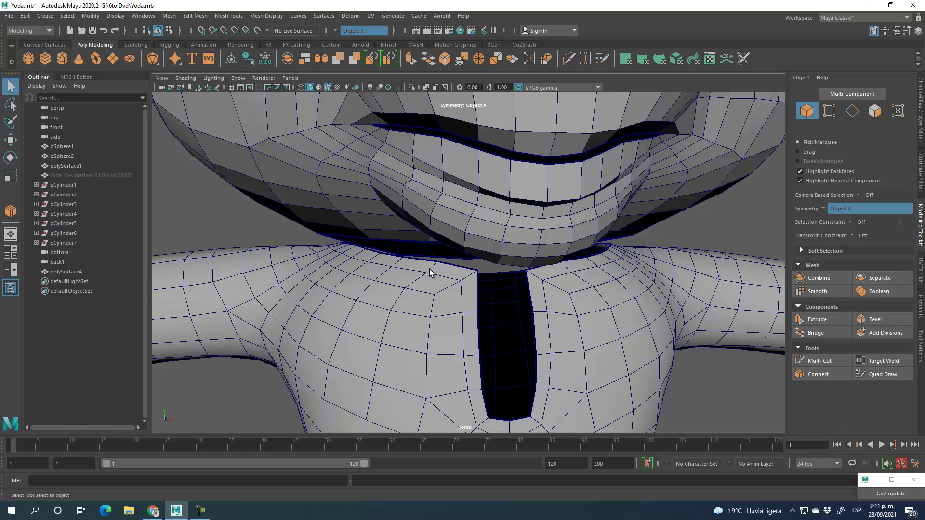
# Examine the gap between head and body and the open strip on the chest from several angles.
pyautogui.keyDown('alt'); pyautogui.moveTo(435, 282); pyautogui.dragTo(436, 257); pyautogui.keyUp('alt')
pyautogui.keyDown('alt'); pyautogui.moveTo(412, 127); pyautogui.dragTo(449, 178, button='middle'); pyautogui.keyUp('alt')
pyautogui.keyDown('alt'); pyautogui.moveTo(432, 195); pyautogui.dragTo(465, 189); pyautogui.keyUp('alt')
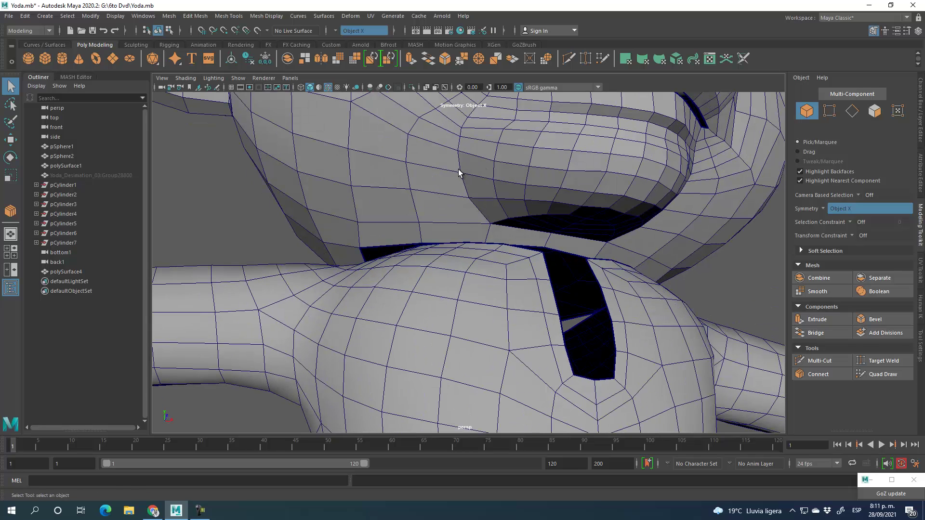
pyautogui.keyDown('alt'); pyautogui.moveTo(424, 175); pyautogui.dragTo(497, 150); pyautogui.keyUp('alt')
pyautogui.keyDown('alt'); pyautogui.moveTo(487, 197); pyautogui.dragTo(657, 242); pyautogui.keyUp('alt')
pyautogui.keyDown('alt'); pyautogui.moveTo(504, 303); pyautogui.dragTo(356, 276); pyautogui.keyUp('alt')
pyautogui.scroll(-5, 494, 384)
pyautogui.keyDown('alt'); pyautogui.moveTo(496, 386); pyautogui.dragTo(489, 234, button='middle'); pyautogui.keyUp('alt')
pyautogui.keyDown('alt'); pyautogui.moveTo(458, 307); pyautogui.dragTo(466, 354); pyautogui.keyUp('alt')
pyautogui.keyDown('alt'); pyautogui.moveTo(467, 354); pyautogui.dragTo(464, 414, button='middle'); pyautogui.keyUp('alt')
pyautogui.keyDown('alt'); pyautogui.moveTo(464, 414); pyautogui.dragTo(375, 355); pyautogui.keyUp('alt')
pyautogui.keyDown('alt'); pyautogui.moveTo(376, 355); pyautogui.dragTo(472, 345, button='middle'); pyautogui.keyUp('alt')
pyautogui.scroll(6, 429, 265)
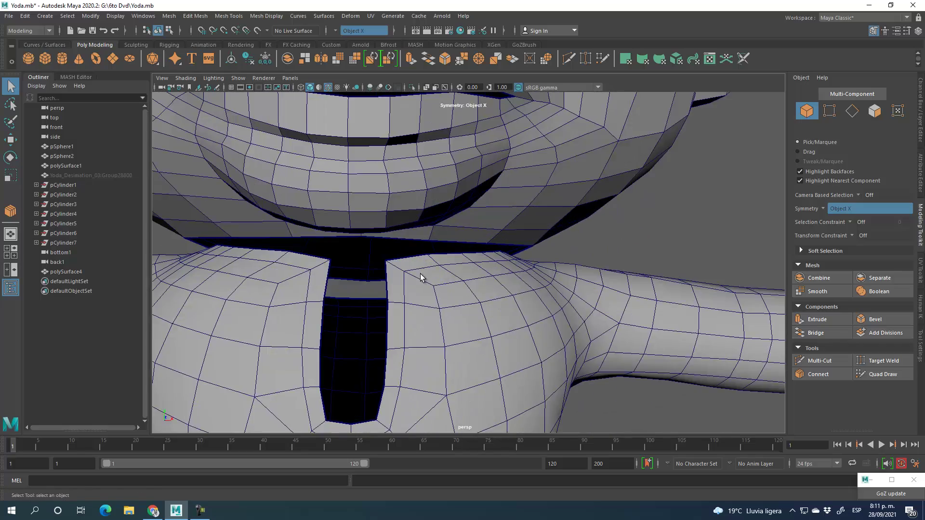
pyautogui.keyDown('alt'); pyautogui.moveTo(421, 277); pyautogui.dragTo(486, 270); pyautogui.keyUp('alt')
# Bridge the facing border edges on both sides of the open chest strip with 0 divisions.
pyautogui.press('F10')
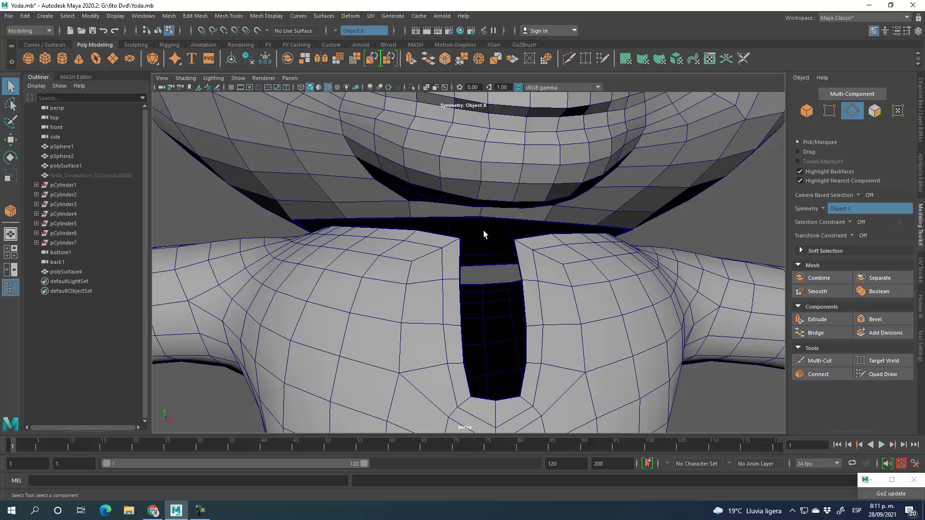
pyautogui.click(457, 263)
pyautogui.keyDown('alt'); pyautogui.moveTo(553, 271); pyautogui.dragTo(482, 365); pyautogui.keyUp('alt')
pyautogui.click(522, 314)
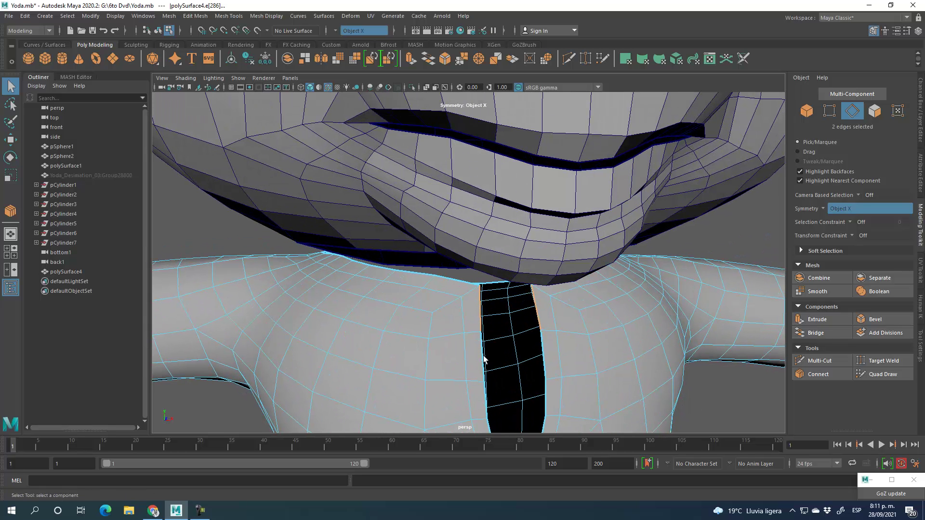
pyautogui.keyDown('alt'); pyautogui.moveTo(582, 374); pyautogui.dragTo(572, 303); pyautogui.keyUp('alt')
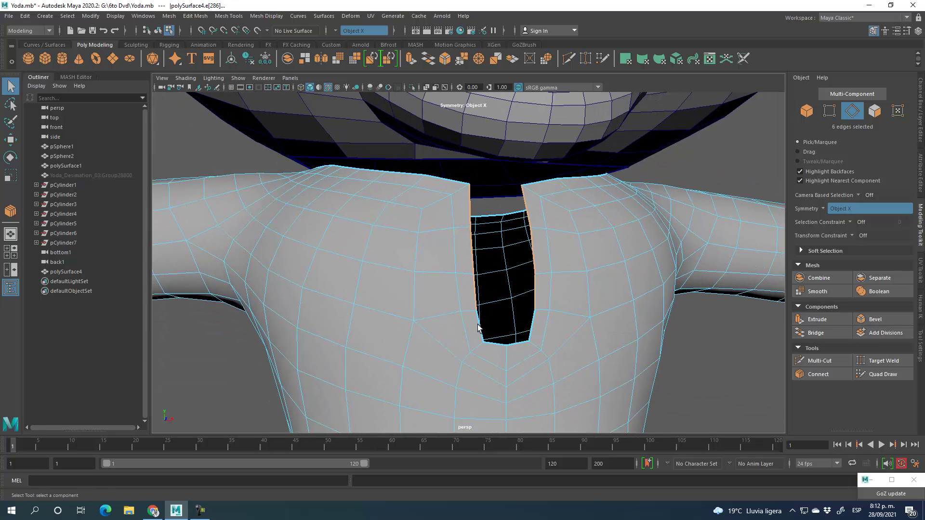
pyautogui.click(818, 333)
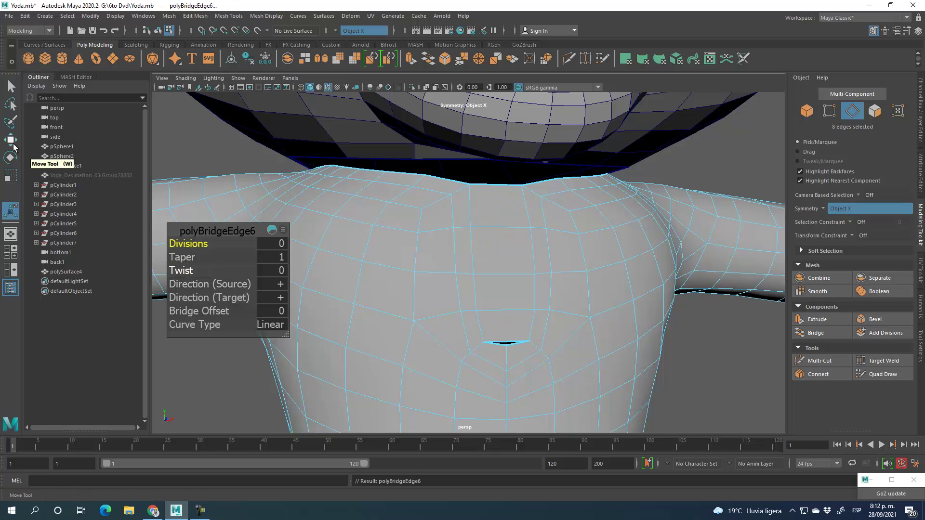
pyautogui.click(10, 139)
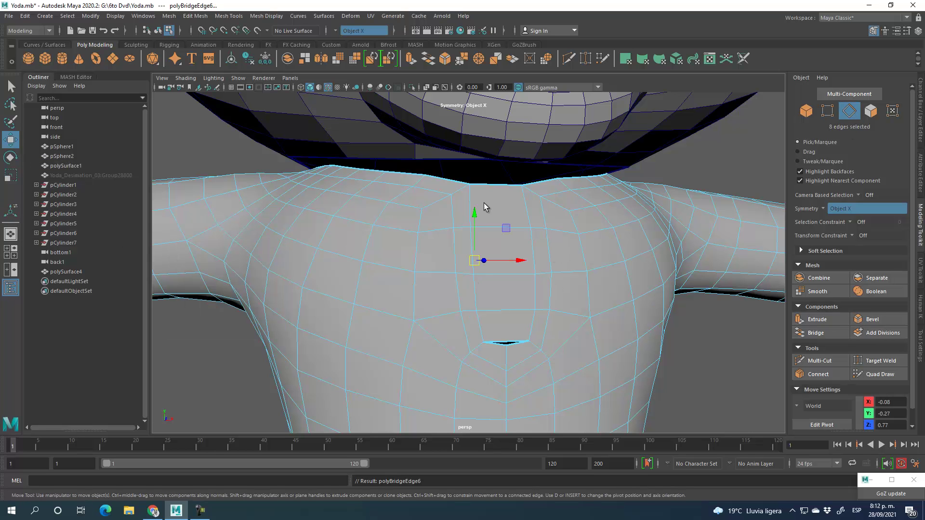
# Connect the horizontal edges across the bridged chest strip with one segment to add a vertical centre line.
pyautogui.click(493, 184)
pyautogui.keyDown('shift'); pyautogui.doubleClick(498, 226); pyautogui.keyUp('shift')
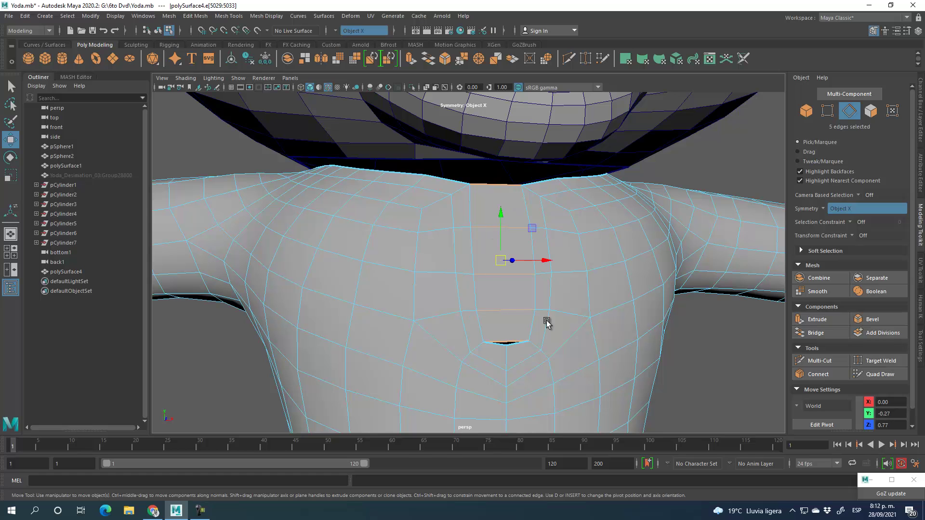
pyautogui.click(816, 375)
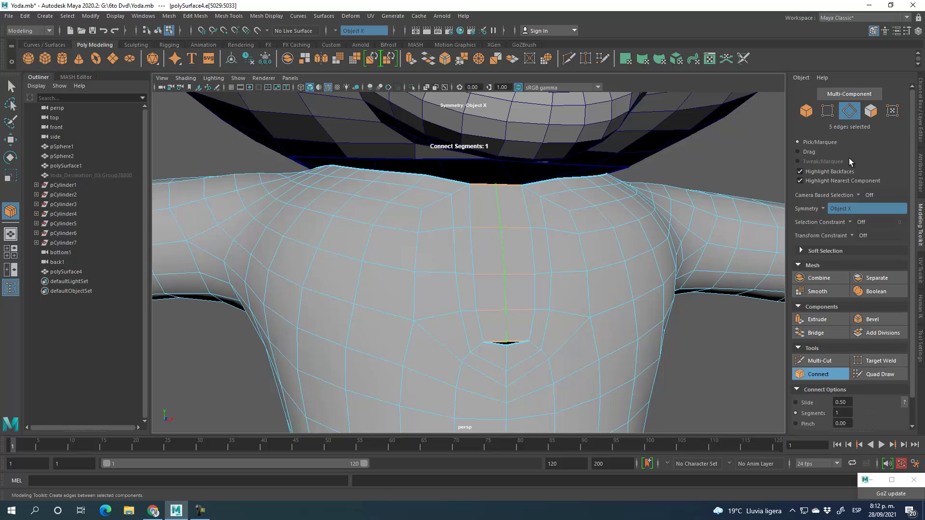
pyautogui.click(827, 374)
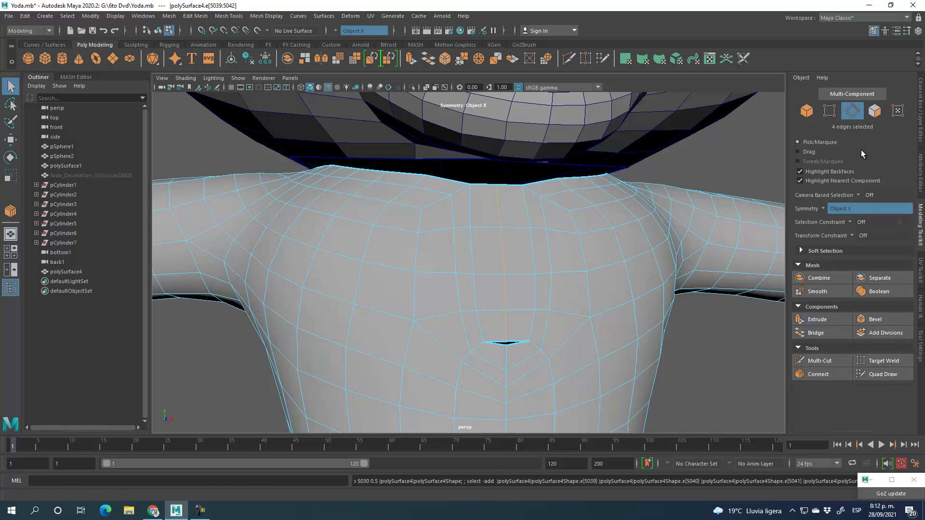
# Target-weld the centre vertex at the lower end of the chest strip to the vertex below, closing the remaining slit.
pyautogui.click(829, 111)
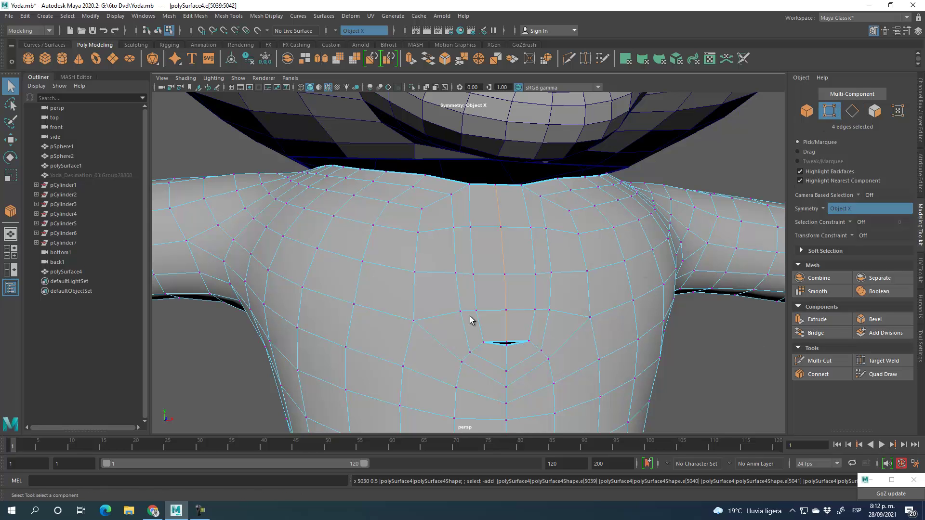
pyautogui.click(506, 342)
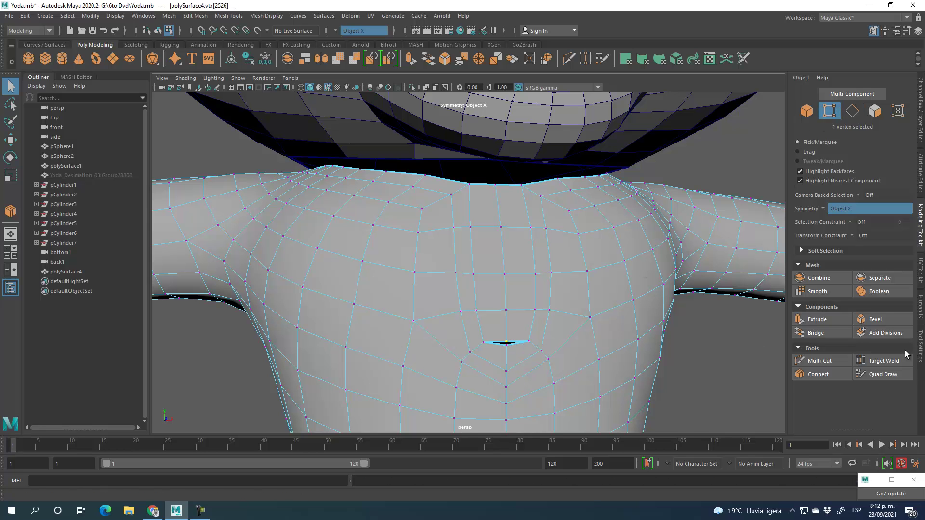
pyautogui.click(883, 362)
pyautogui.keyDown('alt'); pyautogui.moveTo(500, 357); pyautogui.dragTo(502, 289, button='middle'); pyautogui.keyUp('alt')
pyautogui.keyDown('alt'); pyautogui.moveTo(502, 289); pyautogui.dragTo(561, 325, button='right'); pyautogui.keyUp('alt')
pyautogui.keyDown('alt'); pyautogui.moveTo(562, 234); pyautogui.dragTo(559, 246, button='middle'); pyautogui.keyUp('alt')
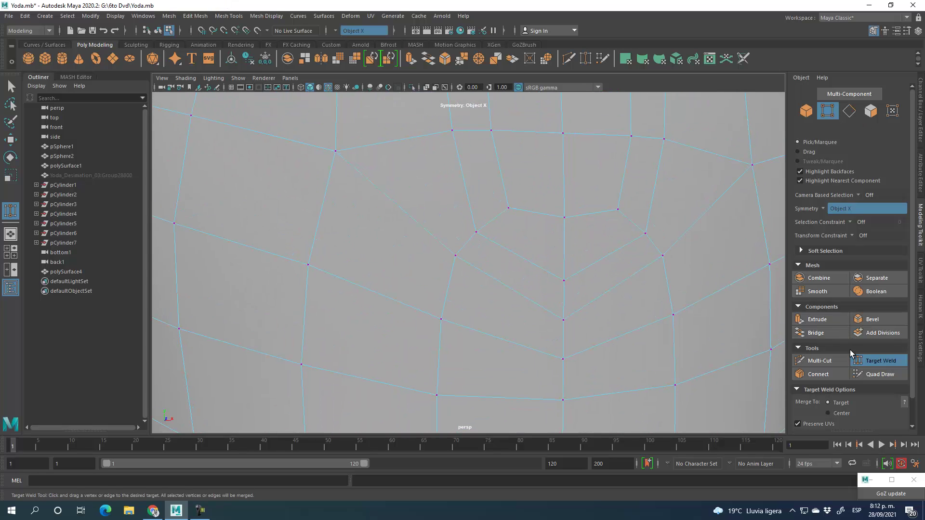
pyautogui.click(881, 365)
pyautogui.keyDown('alt'); pyautogui.moveTo(564, 181); pyautogui.dragTo(569, 223, button='middle'); pyautogui.keyUp('alt')
pyautogui.keyDown('alt'); pyautogui.moveTo(569, 223); pyautogui.dragTo(493, 242, button='right'); pyautogui.keyUp('alt')
# Extrude the eight faces of the central chest strip inward as a recess, and select its two narrow upper wall faces.
pyautogui.click(874, 111)
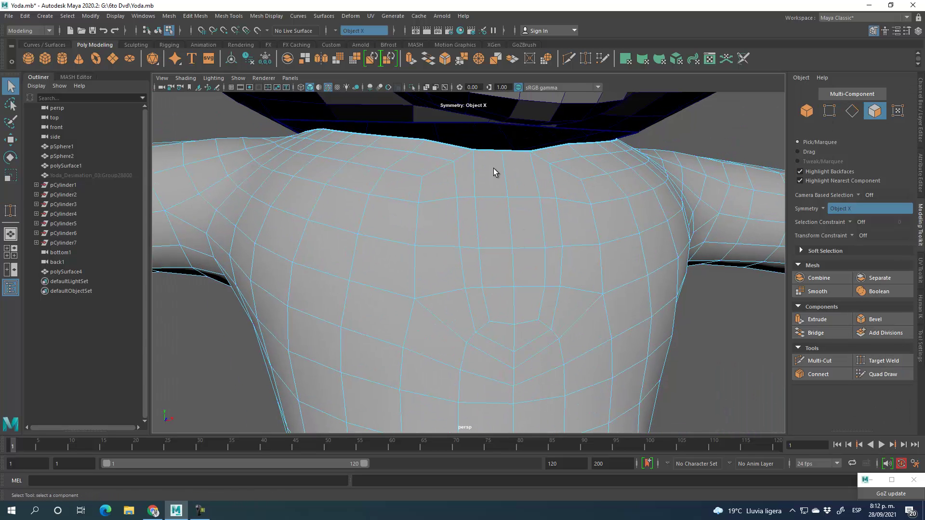
pyautogui.click(498, 214)
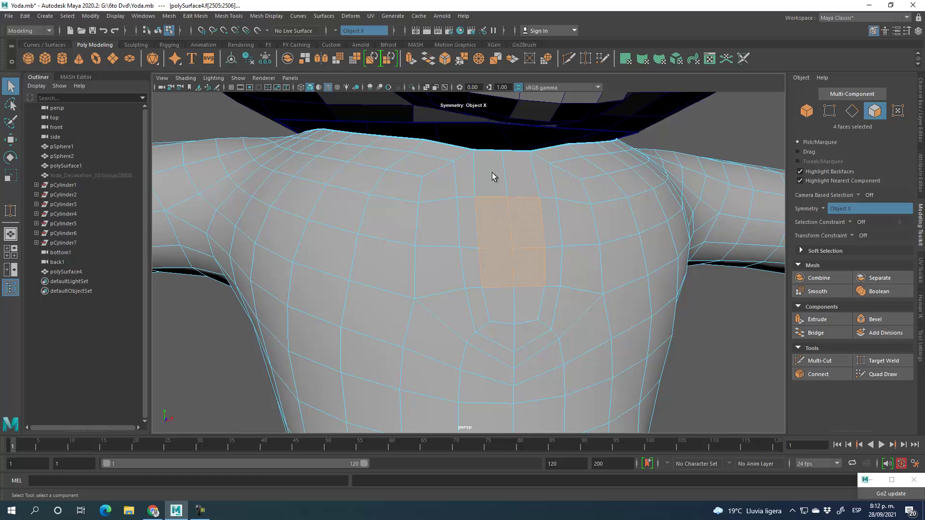
pyautogui.keyDown('alt'); pyautogui.moveTo(504, 303); pyautogui.dragTo(554, 311); pyautogui.keyUp('alt')
pyautogui.click(10, 140)
pyautogui.keyDown('alt'); pyautogui.moveTo(496, 272); pyautogui.dragTo(615, 313); pyautogui.keyUp('alt')
pyautogui.keyDown('shift'); pyautogui.moveTo(613, 279); pyautogui.dragTo(568, 289); pyautogui.keyUp('shift')
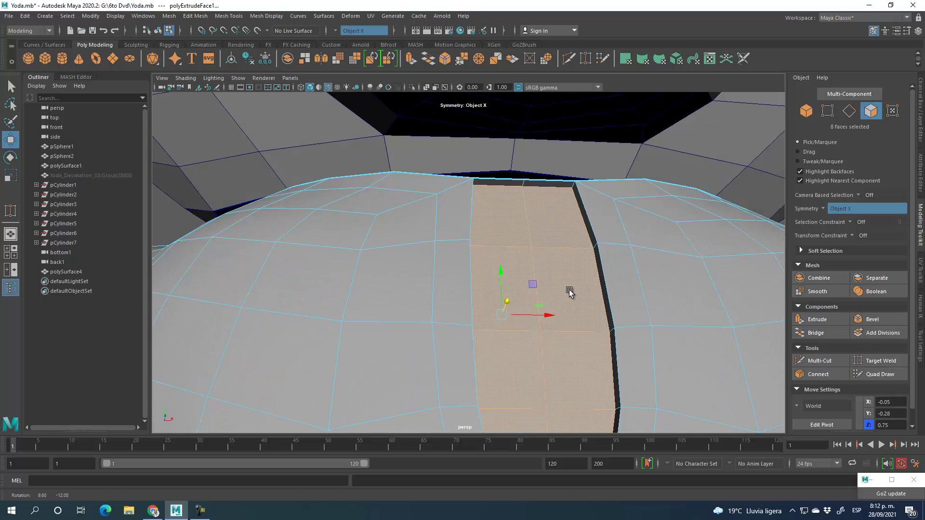
pyautogui.keyDown('alt'); pyautogui.moveTo(591, 203); pyautogui.dragTo(520, 238); pyautogui.keyUp('alt')
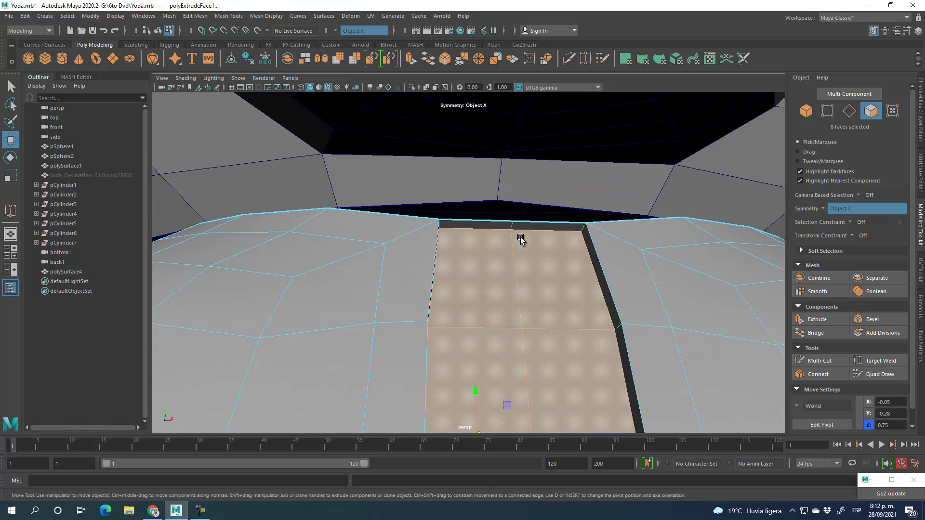
pyautogui.click(487, 224)
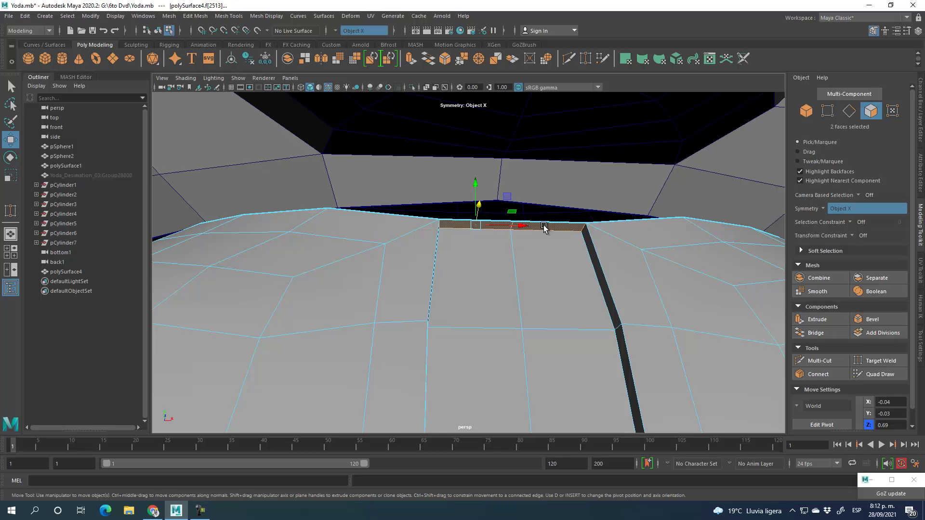
pyautogui.keyDown('alt'); pyautogui.moveTo(512, 293); pyautogui.dragTo(462, 305); pyautogui.keyUp('alt')
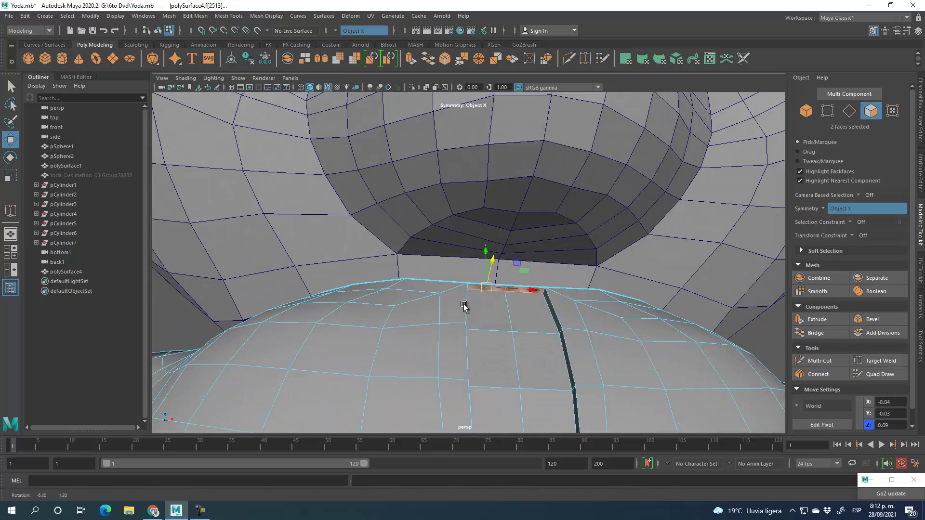
# Hide the body mesh and select the head mesh, with its chin's underside and neck opening in view.
pyautogui.click(803, 114)
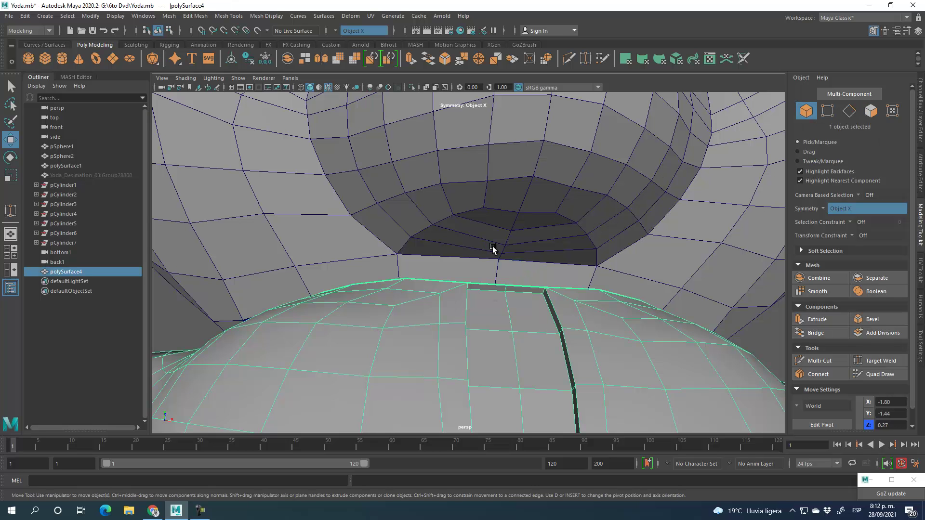
pyautogui.hotkey('ctrl', 'h')
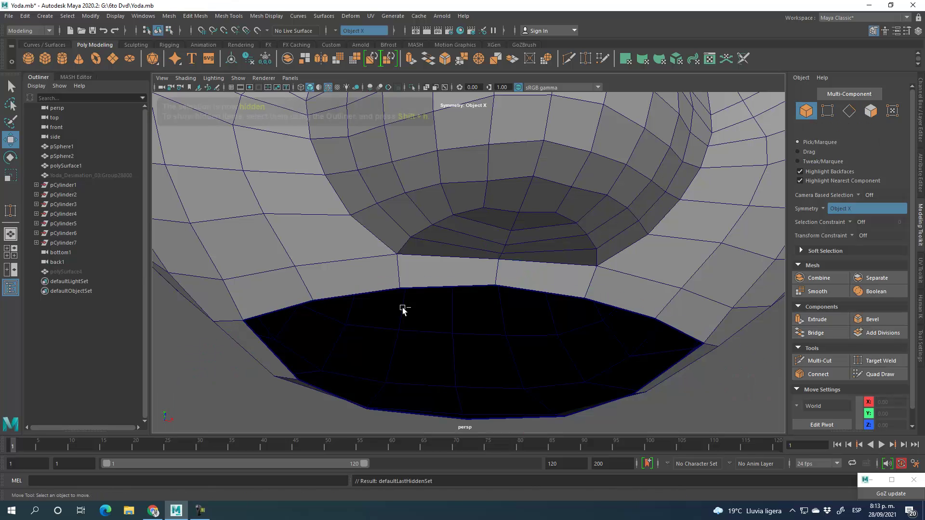
pyautogui.click(524, 245)
pyautogui.keyDown('alt'); pyautogui.moveTo(481, 273); pyautogui.dragTo(491, 216); pyautogui.keyUp('alt')
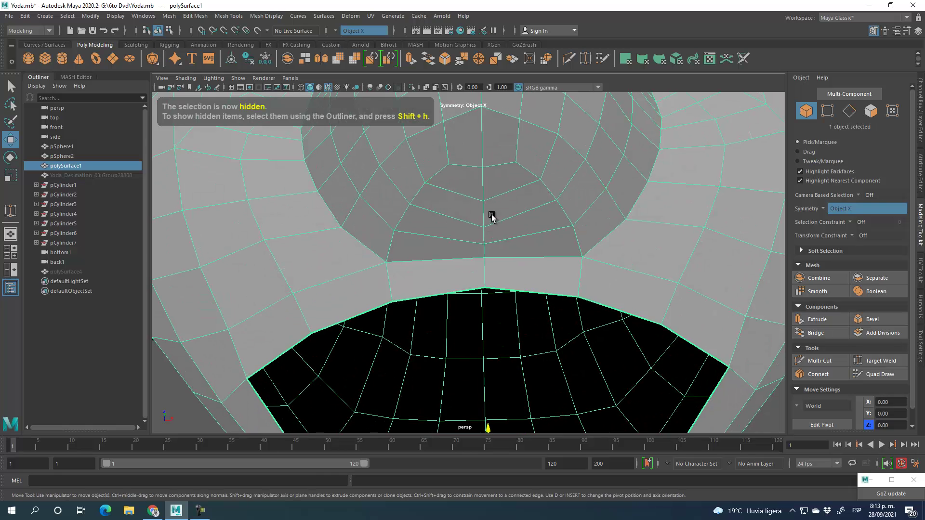
pyautogui.keyDown('alt'); pyautogui.moveTo(463, 232); pyautogui.dragTo(477, 258, button='middle'); pyautogui.keyUp('alt')
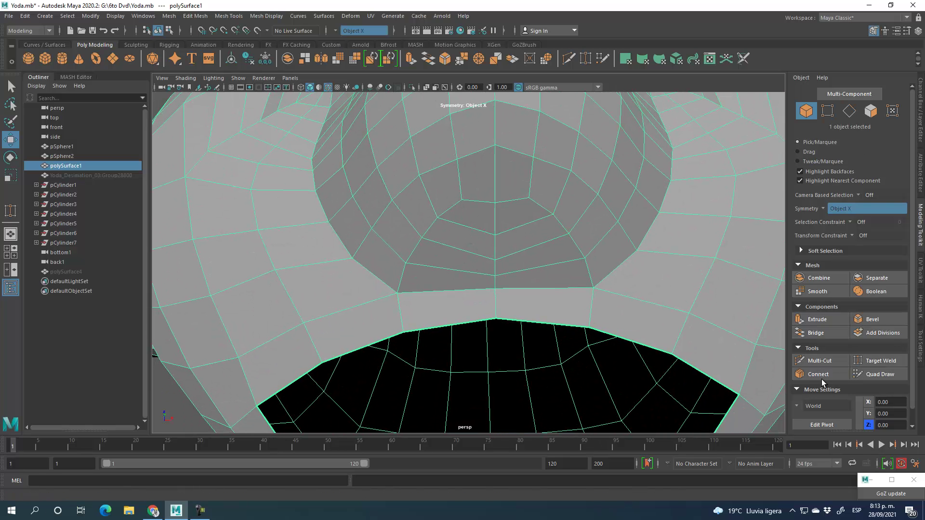
pyautogui.click(819, 361)
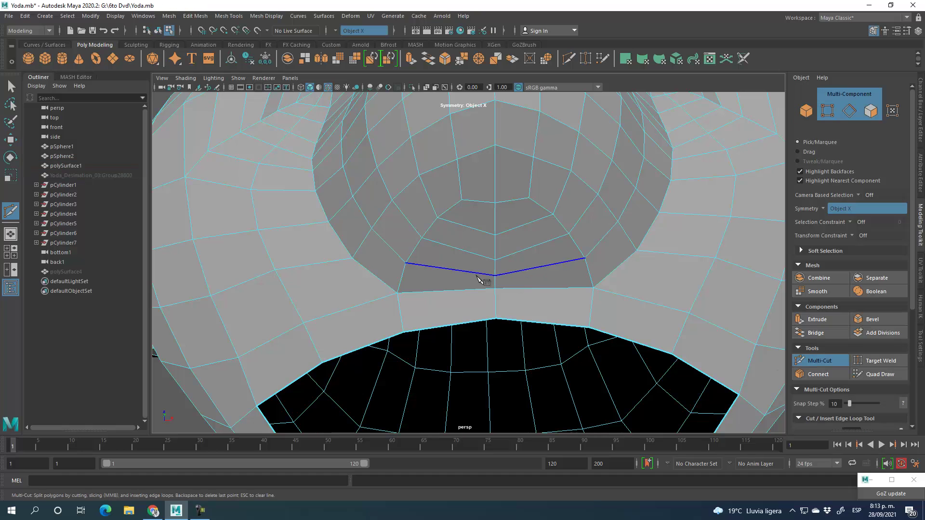
pyautogui.keyDown('ctrl'); pyautogui.click(466, 227); pyautogui.keyUp('ctrl')
pyautogui.hotkey('ctrl', 'z')
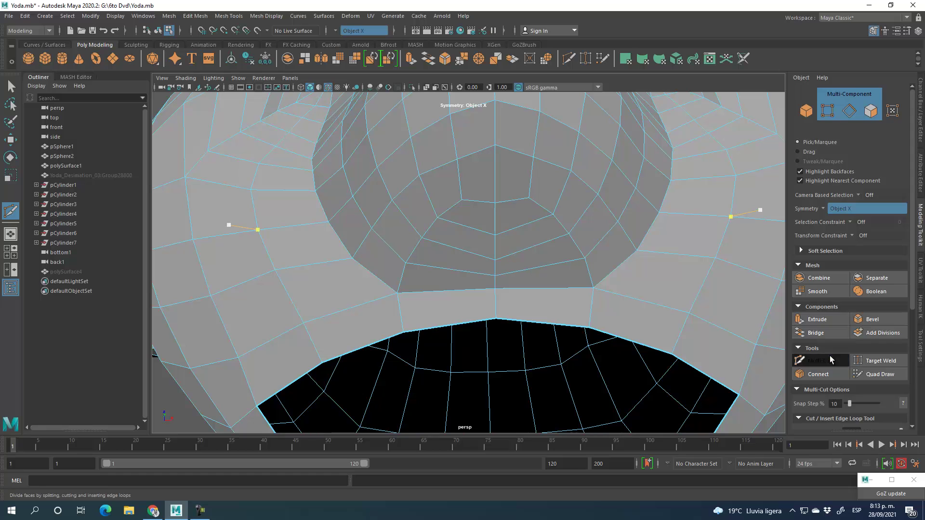
pyautogui.click(797, 360)
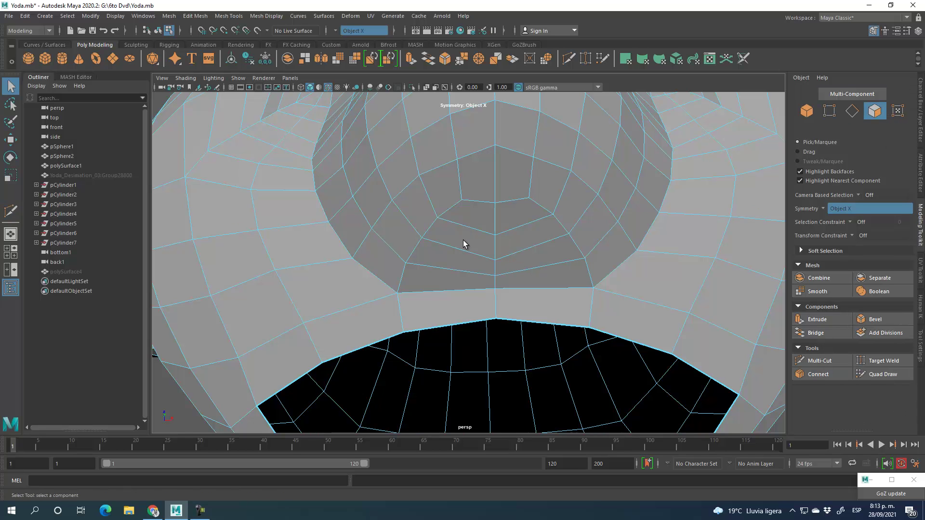
# Delete the two central faces under the chin and cut mirrored edge loops from that hole down to the neck opening.
pyautogui.click(468, 225)
pyautogui.press('Delete')
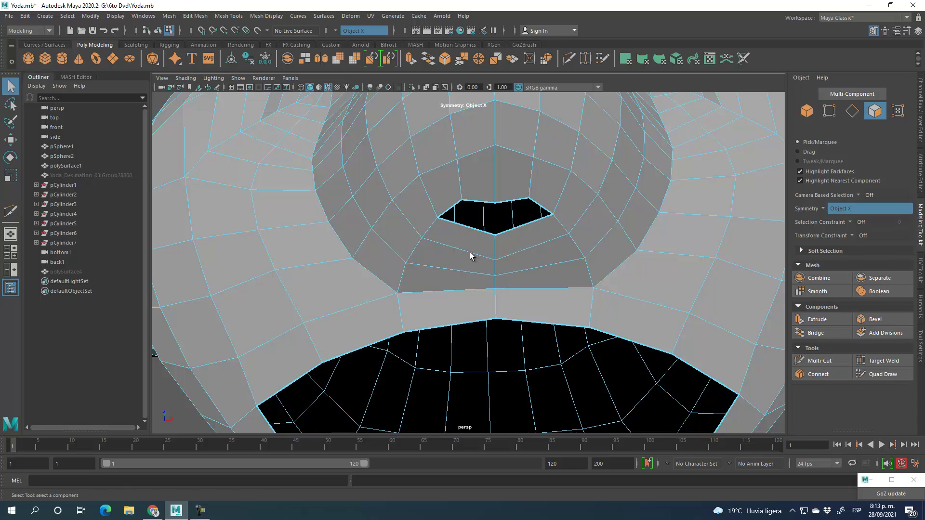
pyautogui.click(818, 361)
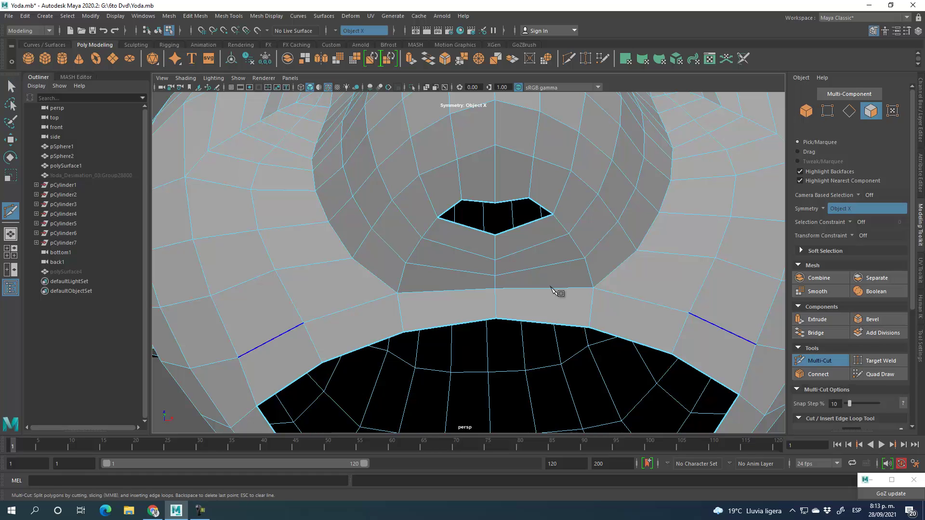
pyautogui.keyDown('ctrl'); pyautogui.click(466, 232); pyautogui.keyUp('ctrl')
# Bridge the two upper middle edges of the under-chin hole to the matching lower edges.
pyautogui.click(852, 111)
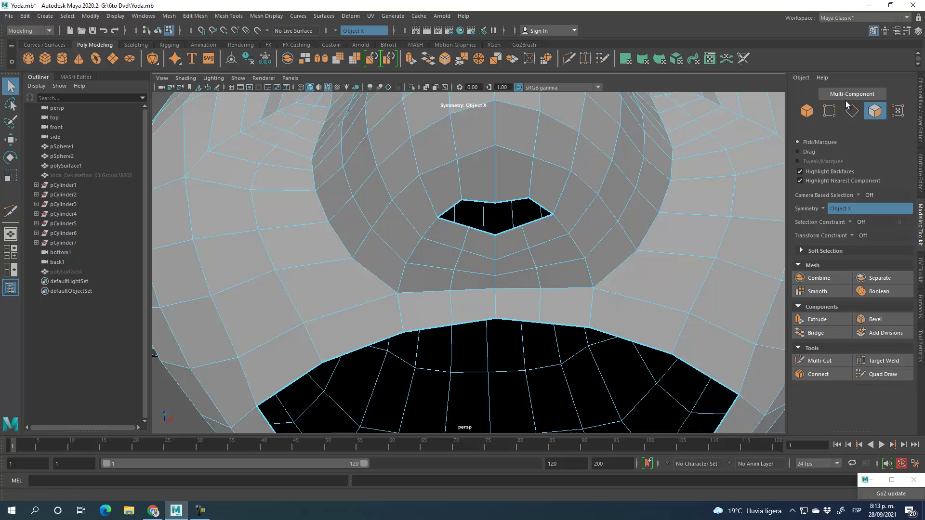
pyautogui.click(481, 202)
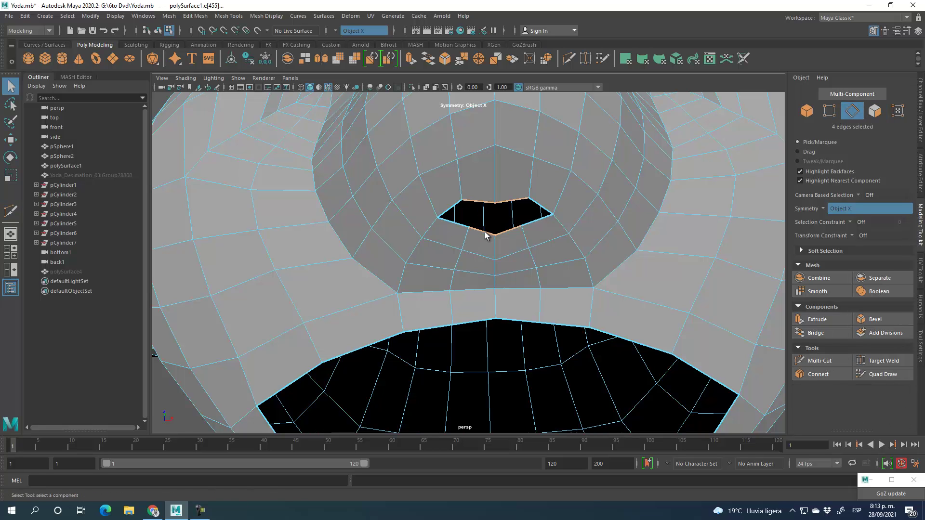
pyautogui.click(821, 334)
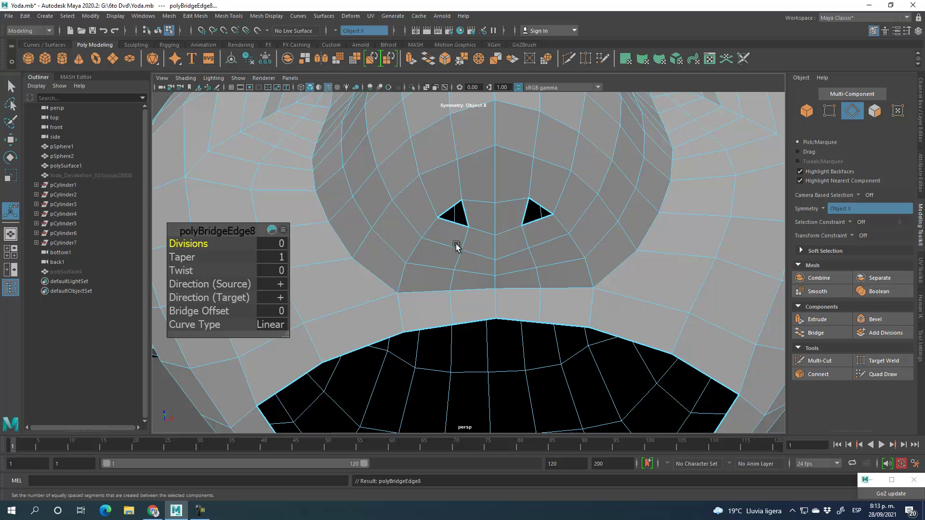
pyautogui.press('w')
pyautogui.keyDown('alt'); pyautogui.moveTo(377, 200); pyautogui.dragTo(502, 236, button='middle'); pyautogui.keyUp('alt')
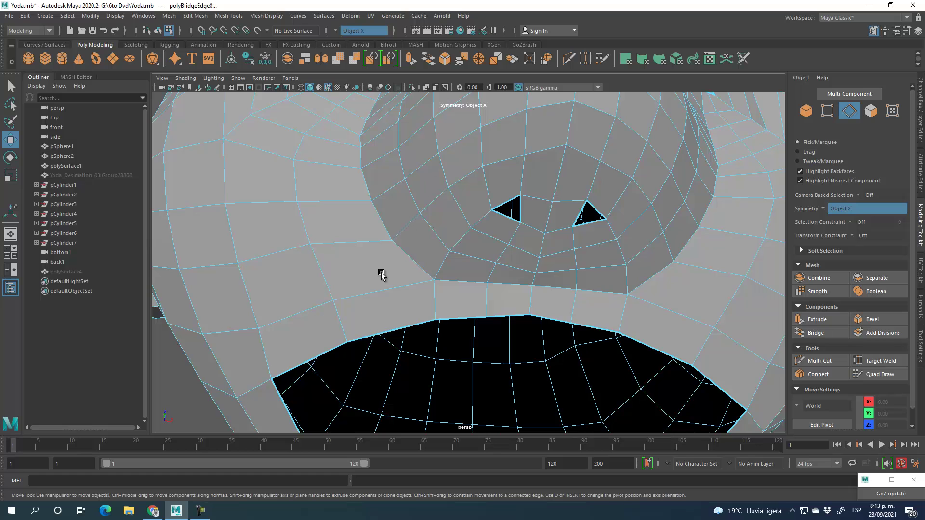
# Cut mirrored edges from the lower side vertices of the chin outline through the rim faces to the neck opening.
pyautogui.click(819, 361)
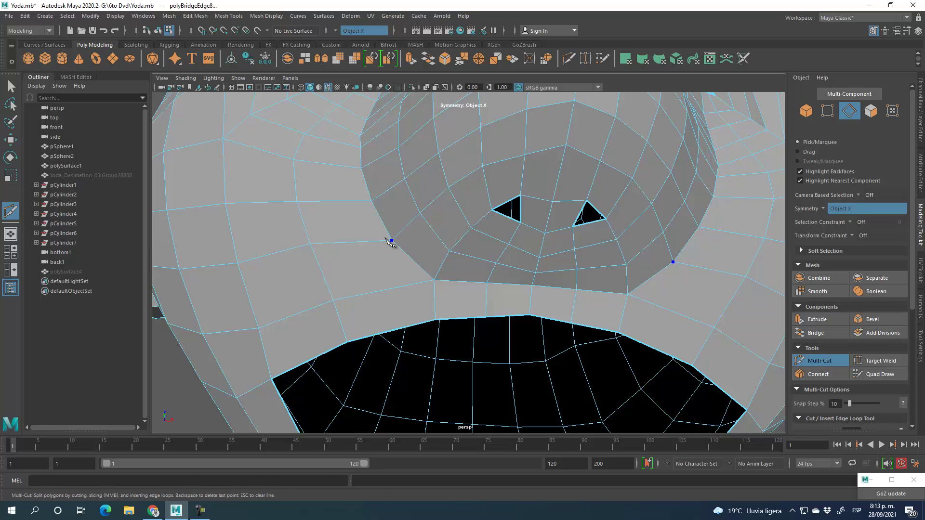
pyautogui.click(393, 241)
pyautogui.click(389, 289)
pyautogui.keyDown('alt'); pyautogui.moveTo(411, 337); pyautogui.dragTo(444, 324); pyautogui.keyUp('alt')
pyautogui.click(401, 337)
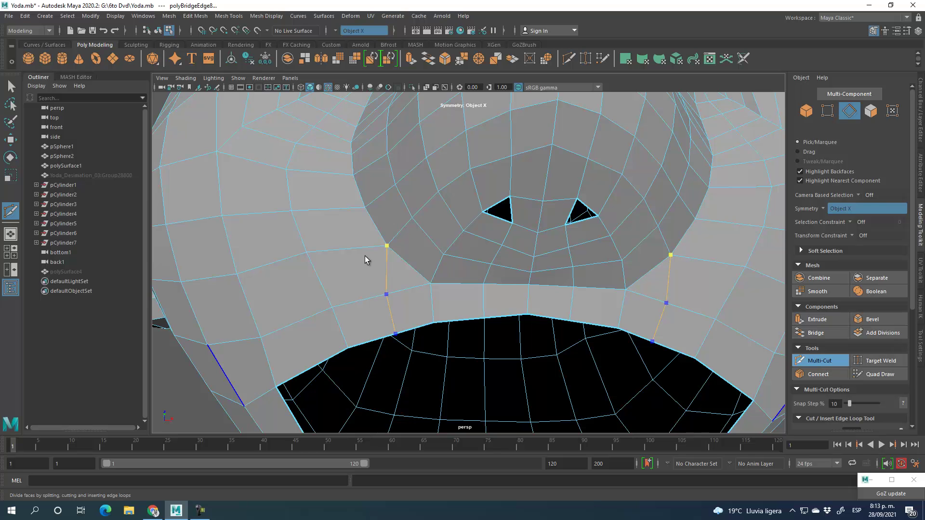
pyautogui.press('q')
pyautogui.keyDown('alt'); pyautogui.moveTo(409, 271); pyautogui.dragTo(407, 240); pyautogui.keyUp('alt')
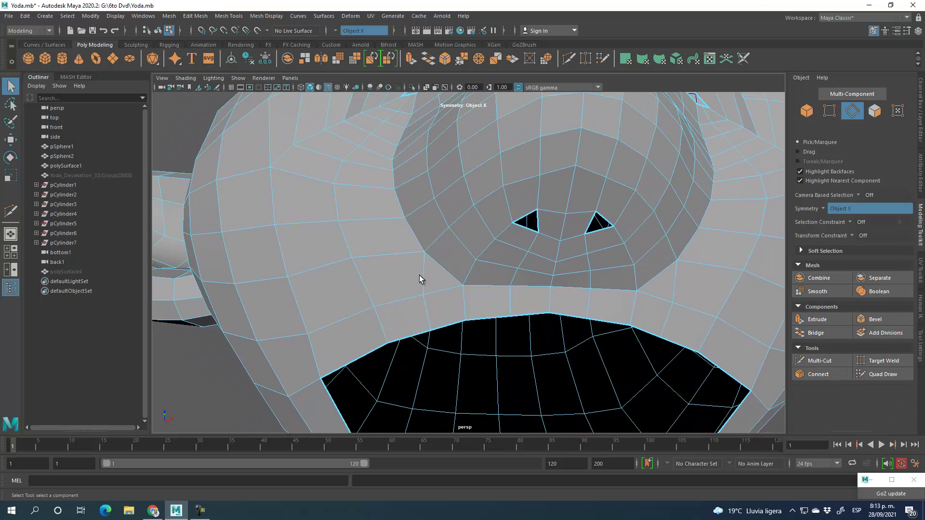
# Cut mirrored edges from the chin outline's side vertices down through the cheek faces to the existing cuts above the neck opening.
pyautogui.click(819, 360)
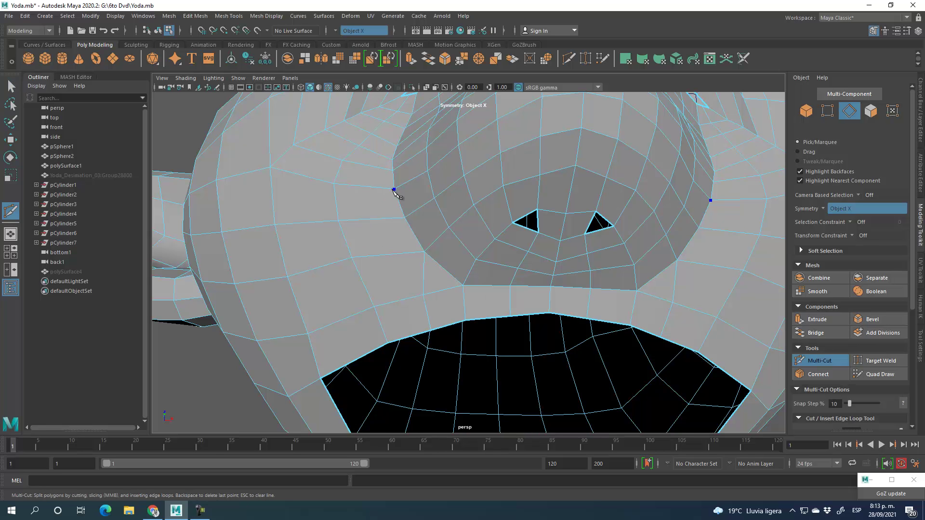
pyautogui.click(405, 218)
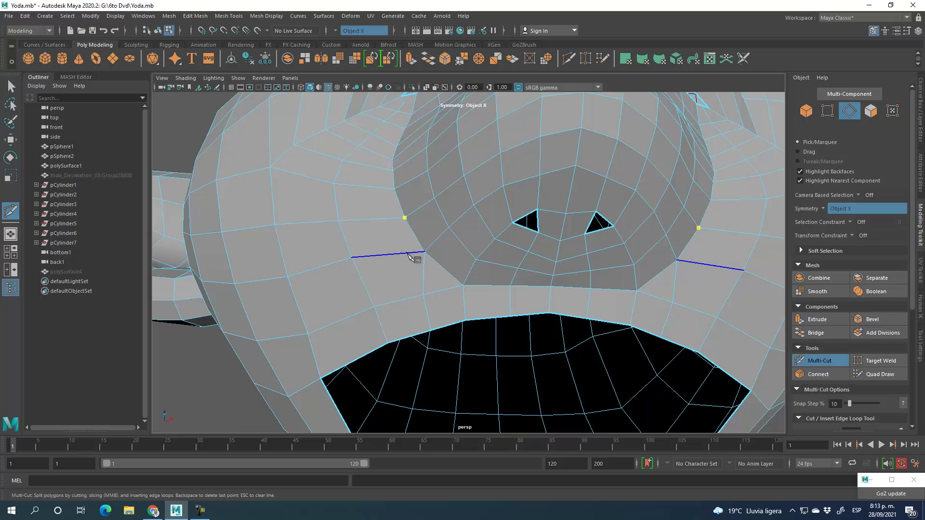
pyautogui.click(423, 294)
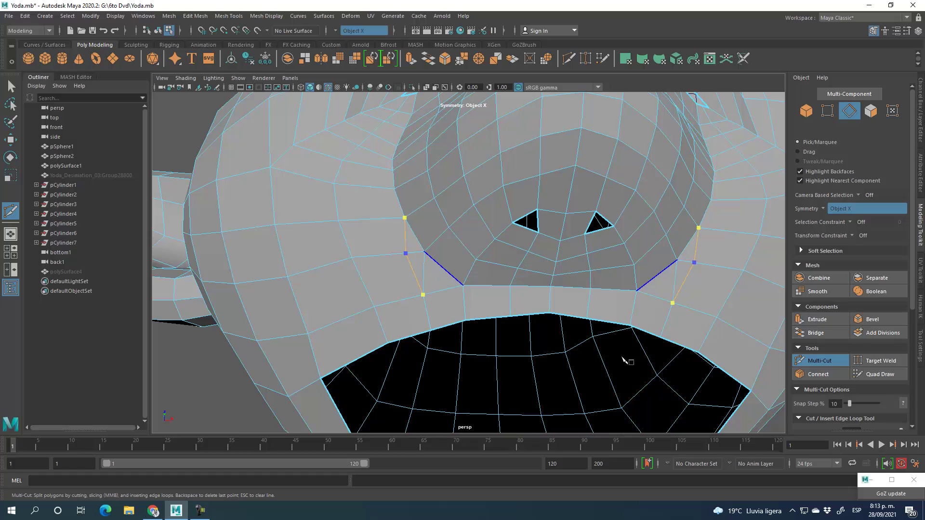
pyautogui.click(818, 360)
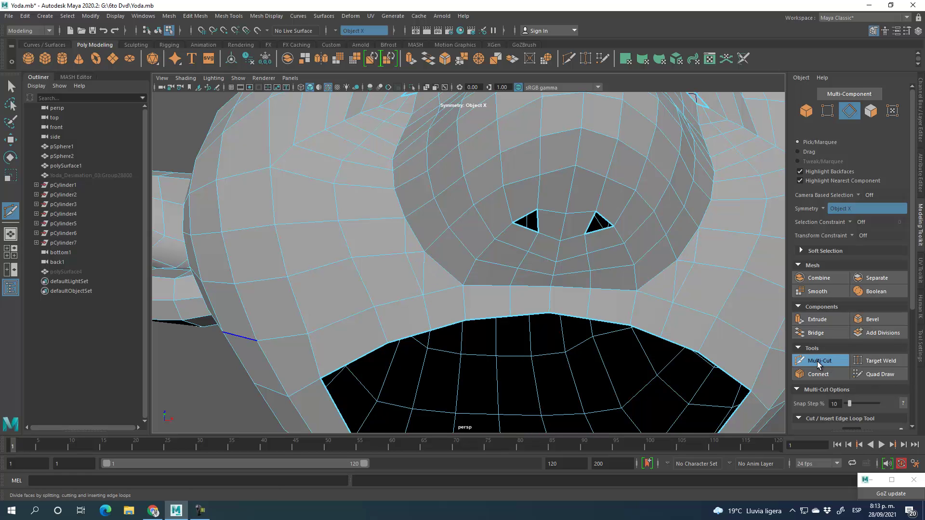
pyautogui.click(831, 358)
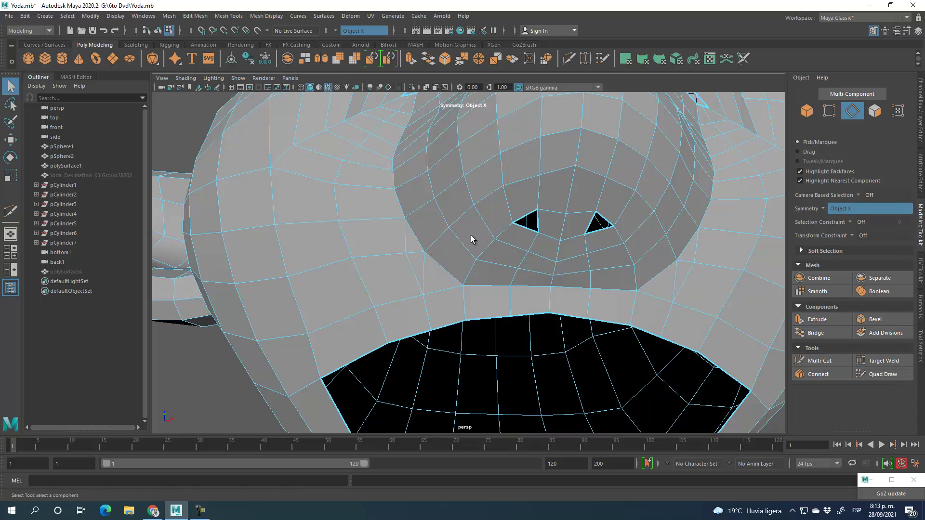
# Delete the redundant mirrored edges joining the lower chin outline vertices to the new cuts.
pyautogui.click(423, 274)
pyautogui.press('Delete')
pyautogui.moveTo(431, 235)
pyautogui.keyDown('alt'); pyautogui.mouseDown()
pyautogui.moveTo(419, 238)
pyautogui.moveTo(433, 246)
pyautogui.moveTo(427, 252)
pyautogui.moveTo(433, 246)
pyautogui.mouseUp(); pyautogui.keyUp('alt')
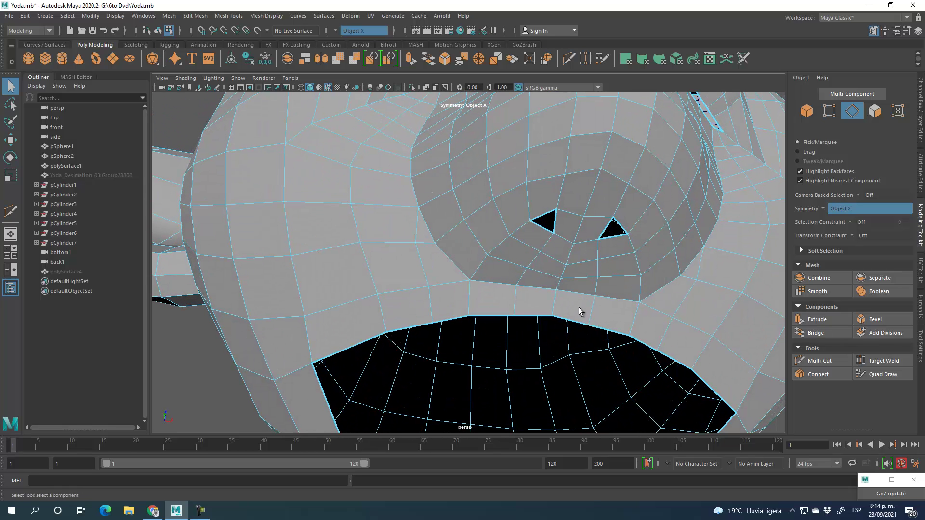
# Shift the mirrored rim edges and the cheek vertices above the neck opening along X to even out the face spacing.
pyautogui.click(430, 303)
pyautogui.press('w')
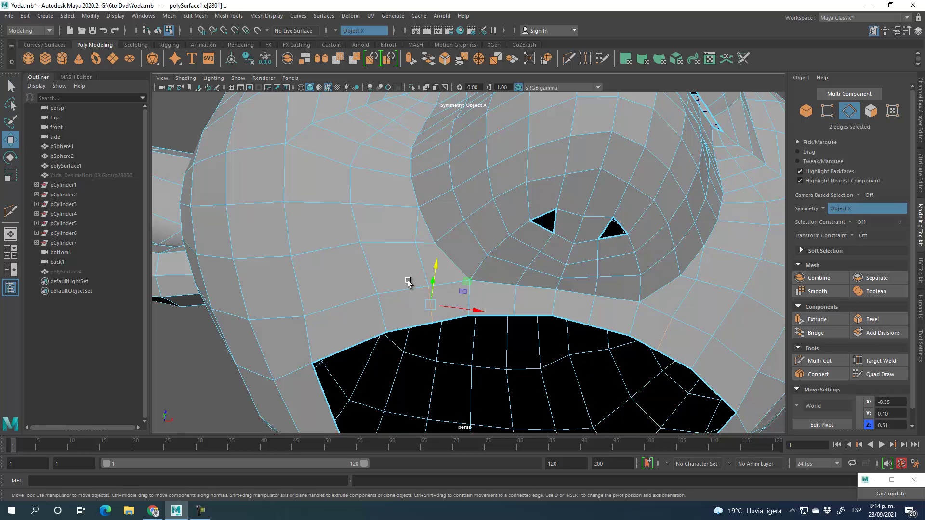
pyautogui.keyDown('alt'); pyautogui.moveTo(390, 316); pyautogui.dragTo(426, 278); pyautogui.keyUp('alt')
pyautogui.click(422, 320)
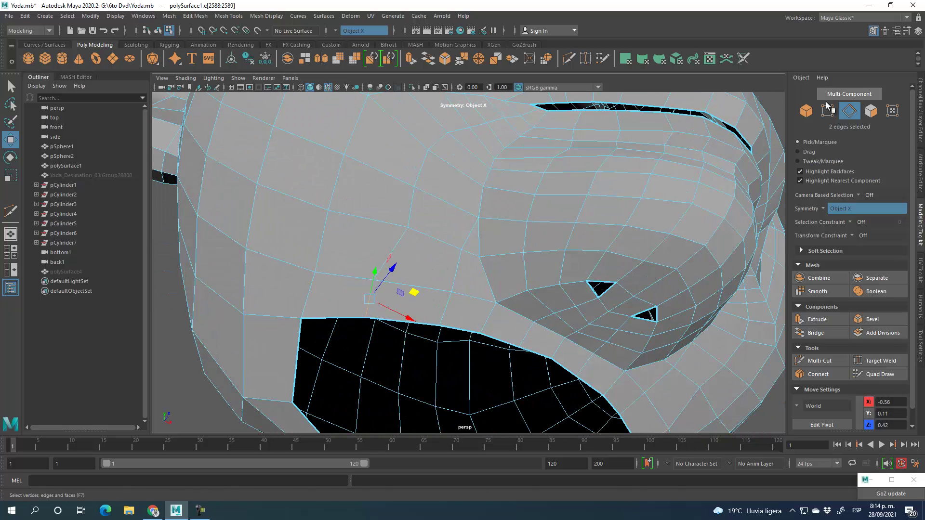
pyautogui.press('F9')
pyautogui.click(409, 227)
pyautogui.moveTo(440, 242); pyautogui.dragTo(437, 222)
# Move the two lowest vertices of each mirrored cheek cut, at the neck opening's rim, outward along X.
pyautogui.click(451, 289)
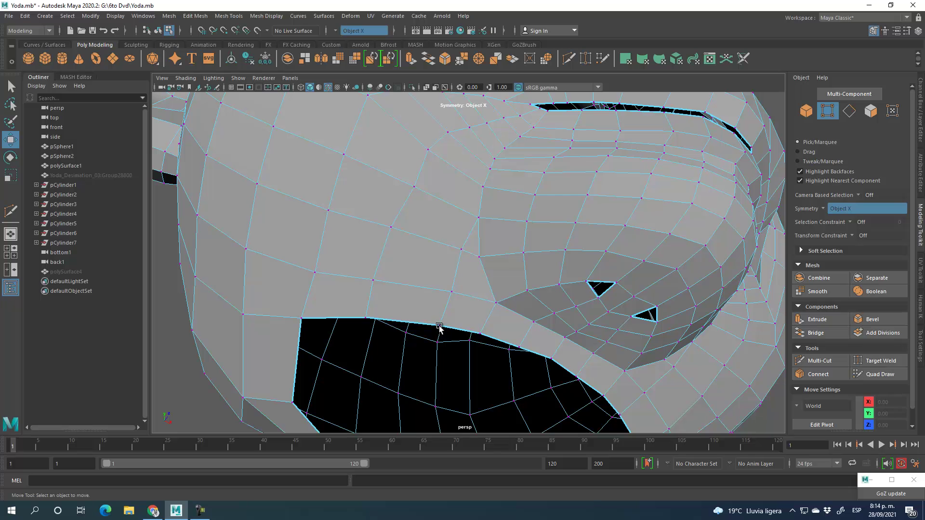
pyautogui.click(439, 326)
pyautogui.keyDown('shift'); pyautogui.moveTo(452, 289); pyautogui.dragTo(451, 291); pyautogui.keyUp('shift')
pyautogui.keyDown('shift'); pyautogui.moveTo(452, 291); pyautogui.dragTo(455, 299, button='right'); pyautogui.keyUp('shift')
pyautogui.scroll(5, 450, 321)
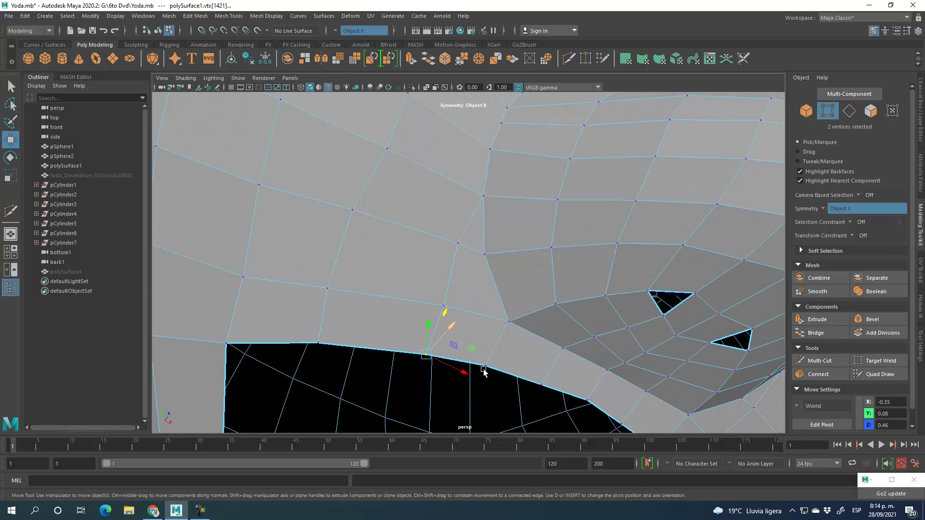
pyautogui.keyDown('shift'); pyautogui.click(432, 322); pyautogui.keyUp('shift')
pyautogui.keyDown('alt'); pyautogui.moveTo(476, 374); pyautogui.dragTo(471, 283, button='middle'); pyautogui.keyUp('alt')
pyautogui.moveTo(472, 249); pyautogui.dragTo(447, 247)
pyautogui.keyDown('alt'); pyautogui.moveTo(496, 255); pyautogui.dragTo(498, 301, button='middle'); pyautogui.keyUp('alt')
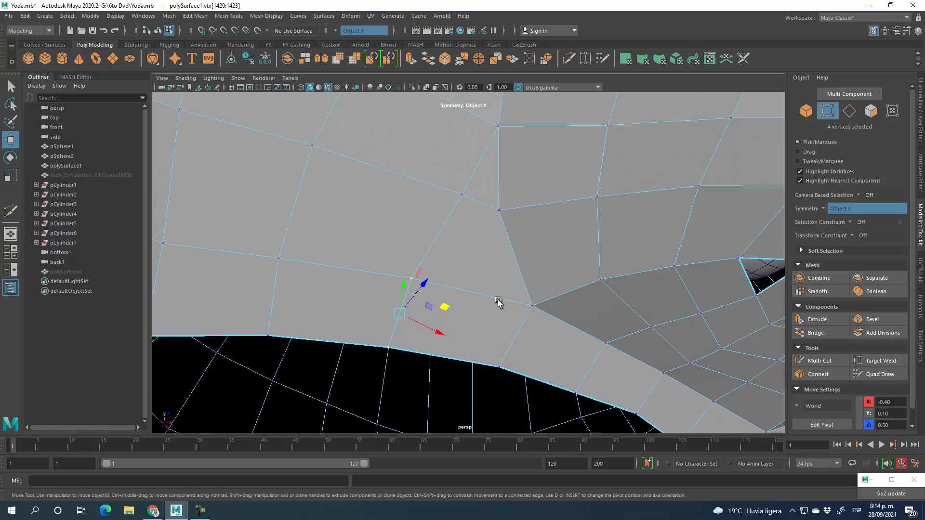
pyautogui.scroll(-3, 479, 217)
pyautogui.keyDown('alt'); pyautogui.moveTo(487, 302); pyautogui.dragTo(475, 234, button='right'); pyautogui.keyUp('alt')
pyautogui.keyDown('alt'); pyautogui.moveTo(481, 312); pyautogui.dragTo(469, 310); pyautogui.keyUp('alt')
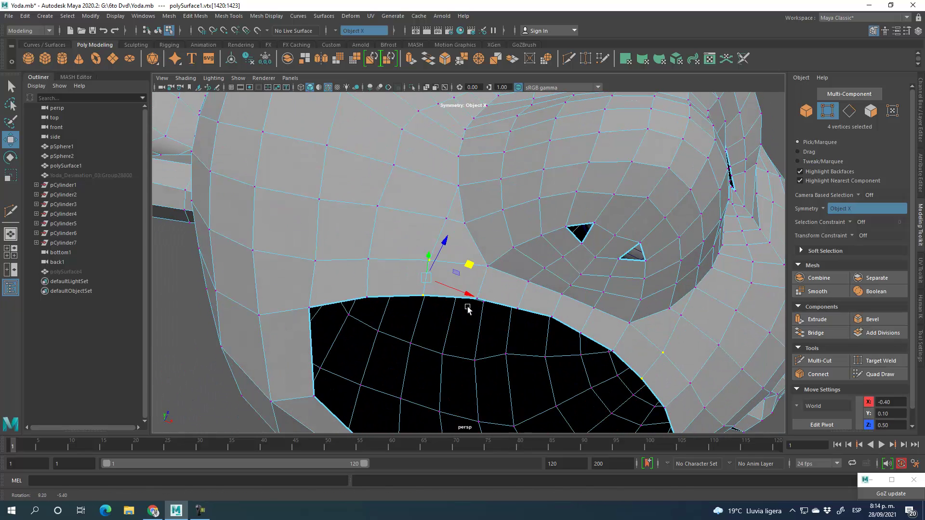
# Delete the small triangular faces beside the chin outline on both sides of the head.
pyautogui.keyDown('alt'); pyautogui.moveTo(497, 271); pyautogui.dragTo(522, 278); pyautogui.keyUp('alt')
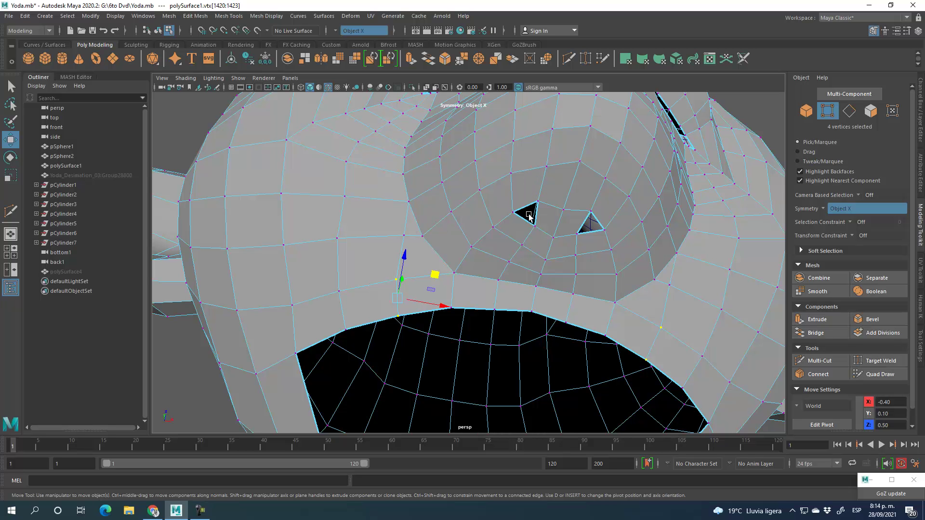
pyautogui.keyDown('alt'); pyautogui.moveTo(551, 190); pyautogui.dragTo(552, 214); pyautogui.keyUp('alt')
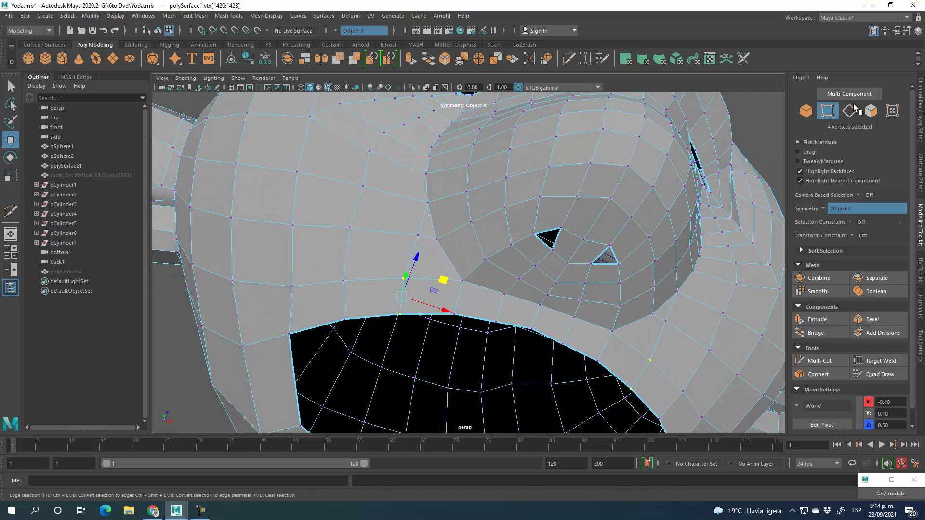
pyautogui.click(870, 111)
pyautogui.click(427, 227)
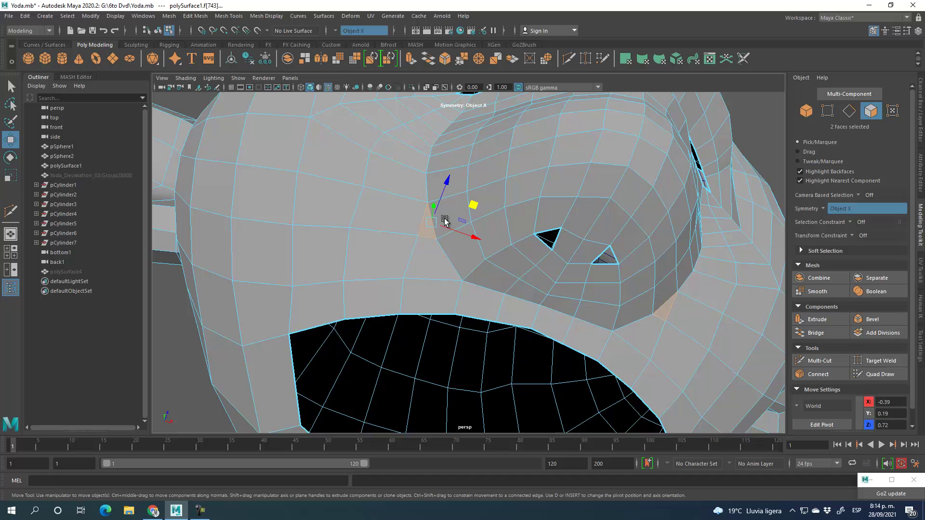
pyautogui.press('Delete')
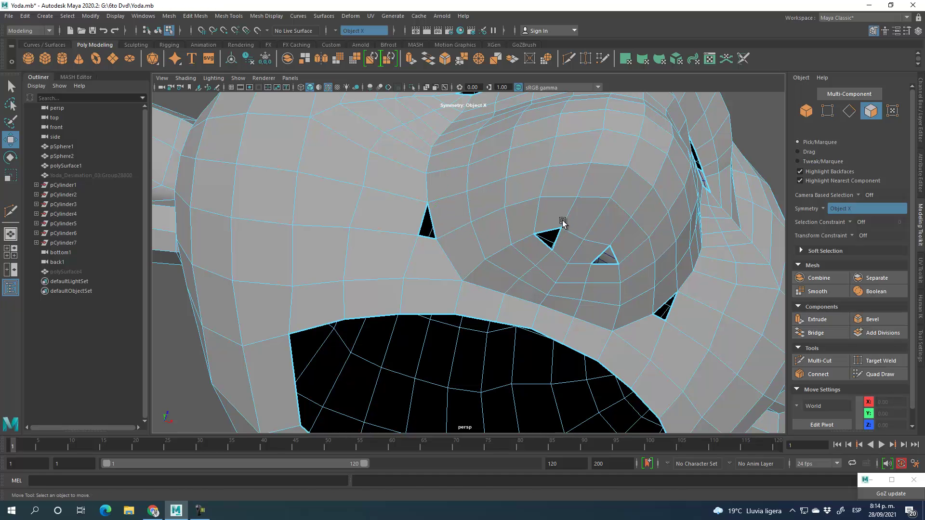
pyautogui.moveTo(557, 220)
pyautogui.keyDown('alt'); pyautogui.mouseDown()
pyautogui.moveTo(570, 222)
pyautogui.moveTo(554, 219)
pyautogui.mouseUp(); pyautogui.keyUp('alt')
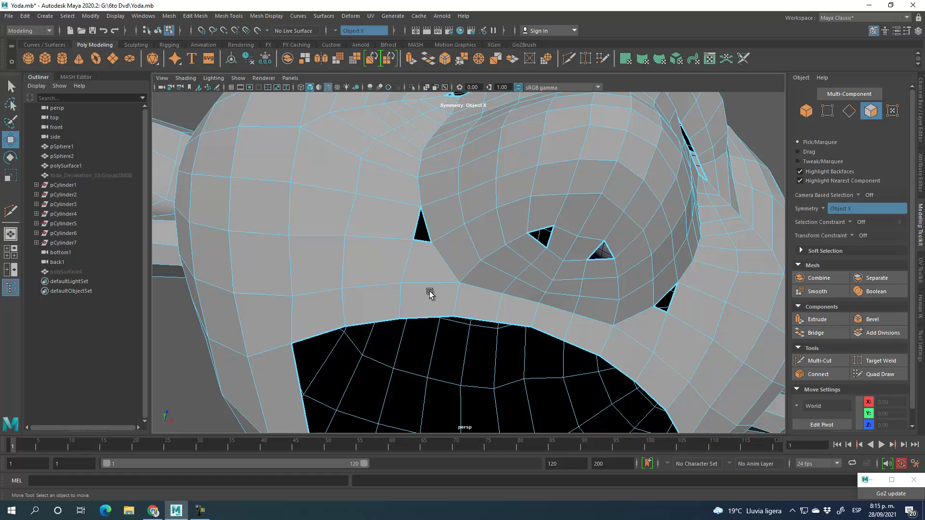
pyautogui.click(820, 360)
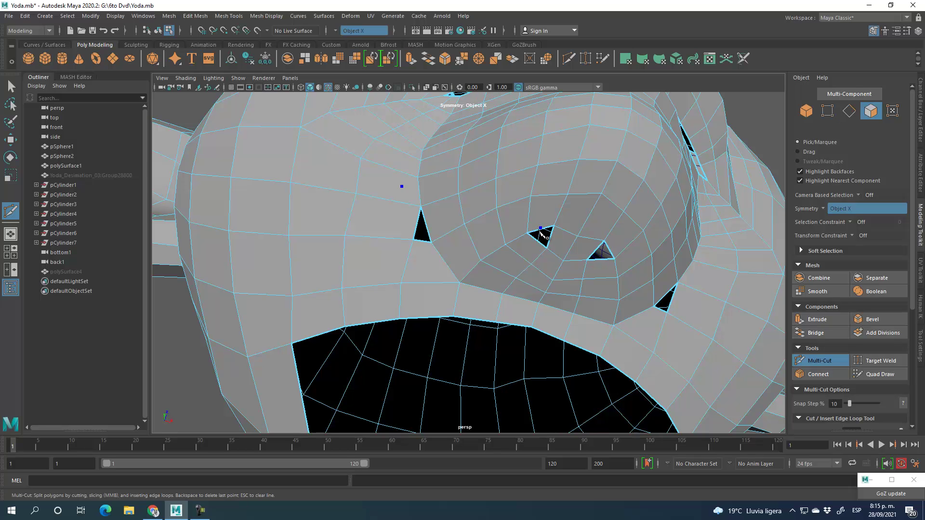
pyautogui.click(836, 360)
# Move the mirrored vertices around and just below the two triangular holes under the chin outward along X.
pyautogui.keyDown('alt'); pyautogui.moveTo(599, 289); pyautogui.dragTo(545, 214); pyautogui.keyUp('alt')
pyautogui.click(835, 113)
pyautogui.click(507, 192)
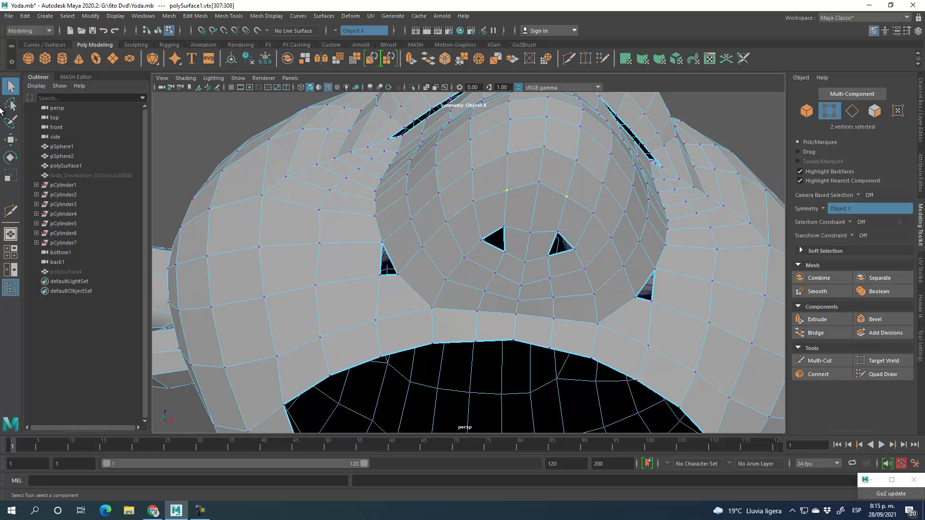
pyautogui.click(10, 140)
pyautogui.keyDown('alt'); pyautogui.moveTo(544, 153); pyautogui.dragTo(495, 221); pyautogui.keyUp('alt')
pyautogui.scroll(3, 516, 216)
pyautogui.click(483, 191)
pyautogui.moveTo(511, 188); pyautogui.dragTo(506, 188)
pyautogui.click(473, 225)
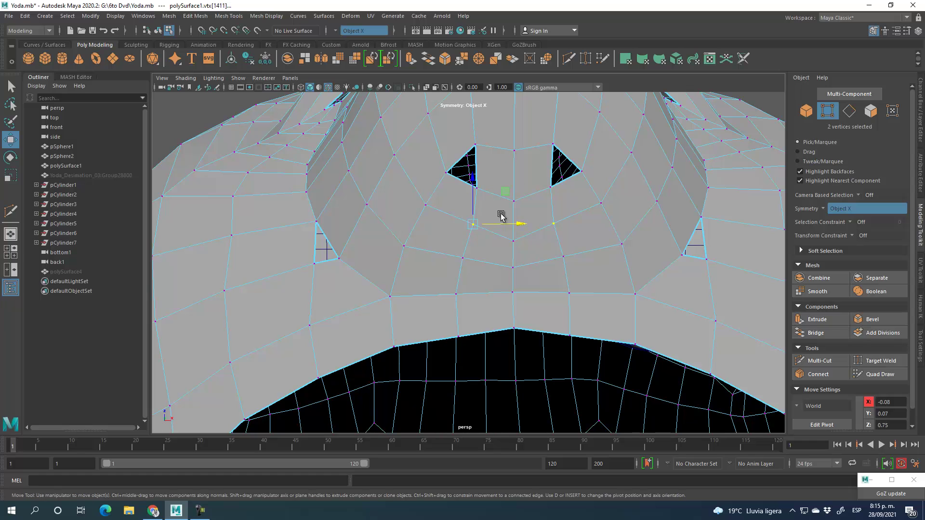
pyautogui.click(497, 229)
pyautogui.click(472, 227)
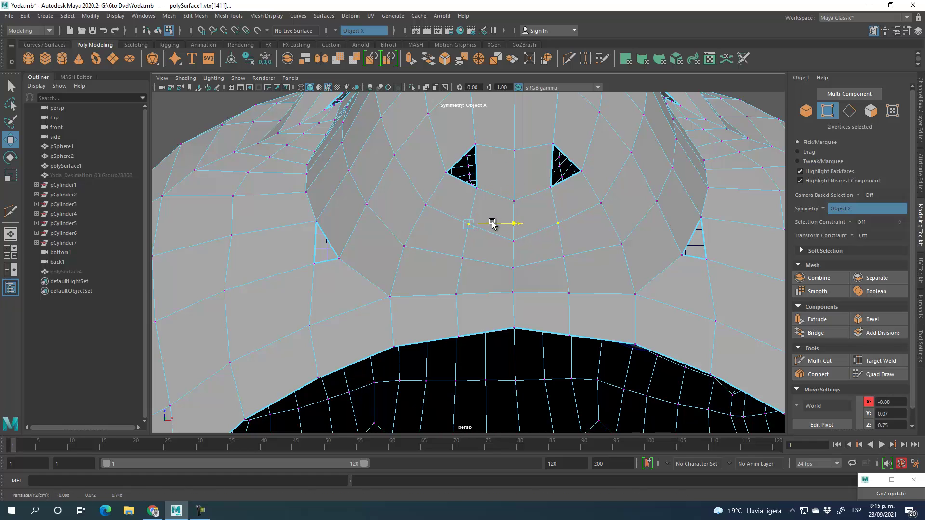
# Delete the mirrored chin faces directly beside the triangular side holes to enlarge those holes.
pyautogui.scroll(-3, 484, 299)
pyautogui.moveTo(485, 293)
pyautogui.keyDown('alt'); pyautogui.mouseDown()
pyautogui.moveTo(514, 310)
pyautogui.moveTo(474, 299)
pyautogui.mouseUp(); pyautogui.keyUp('alt')
pyautogui.keyDown('alt'); pyautogui.moveTo(460, 294); pyautogui.dragTo(510, 240, button='middle'); pyautogui.keyUp('alt')
pyautogui.moveTo(464, 278)
pyautogui.keyDown('alt'); pyautogui.mouseDown()
pyautogui.moveTo(477, 281)
pyautogui.moveTo(454, 268)
pyautogui.mouseUp(); pyautogui.keyUp('alt')
pyautogui.keyDown('alt'); pyautogui.moveTo(431, 216); pyautogui.dragTo(479, 235); pyautogui.keyUp('alt')
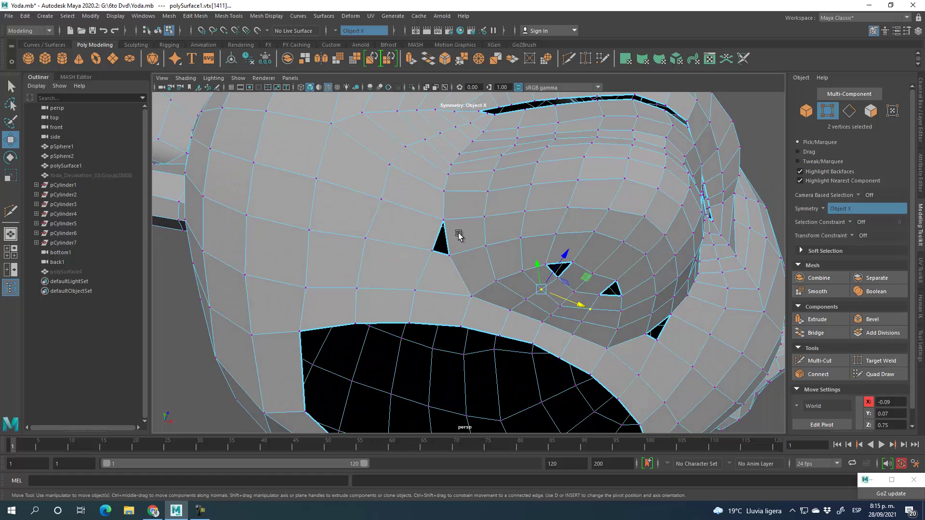
pyautogui.keyDown('alt'); pyautogui.moveTo(452, 251); pyautogui.dragTo(471, 260); pyautogui.keyUp('alt')
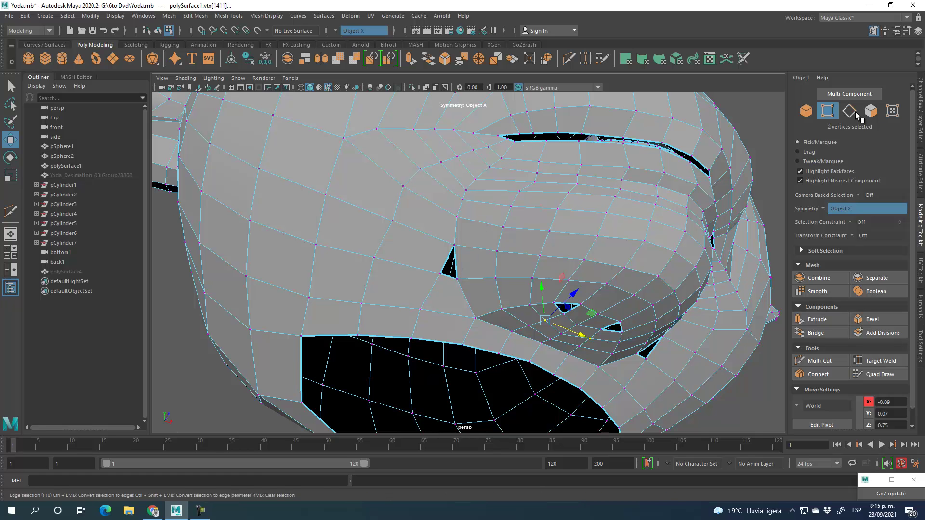
pyautogui.press('F11')
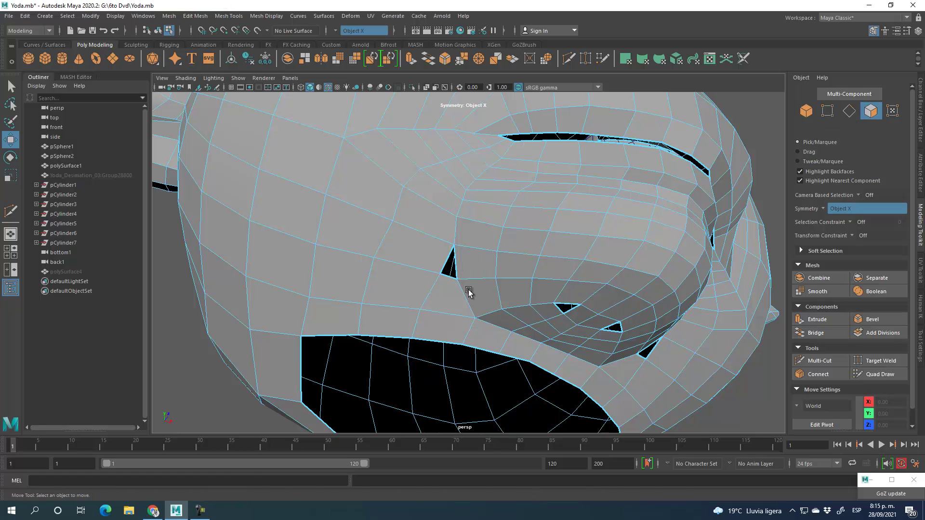
pyautogui.click(485, 264)
pyautogui.press('Delete')
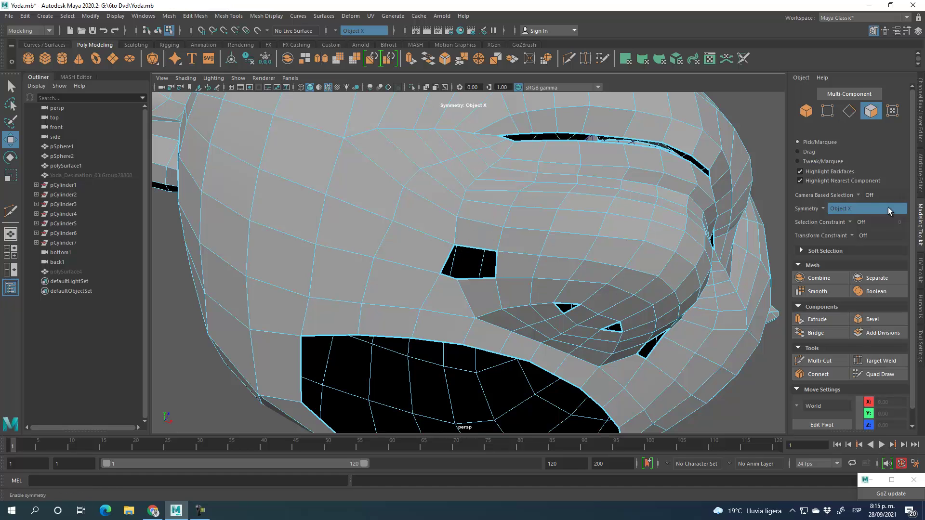
# Insert a mirrored edge loop from the top edge of each side hole up to the mouth opening.
pyautogui.click(853, 112)
pyautogui.click(814, 360)
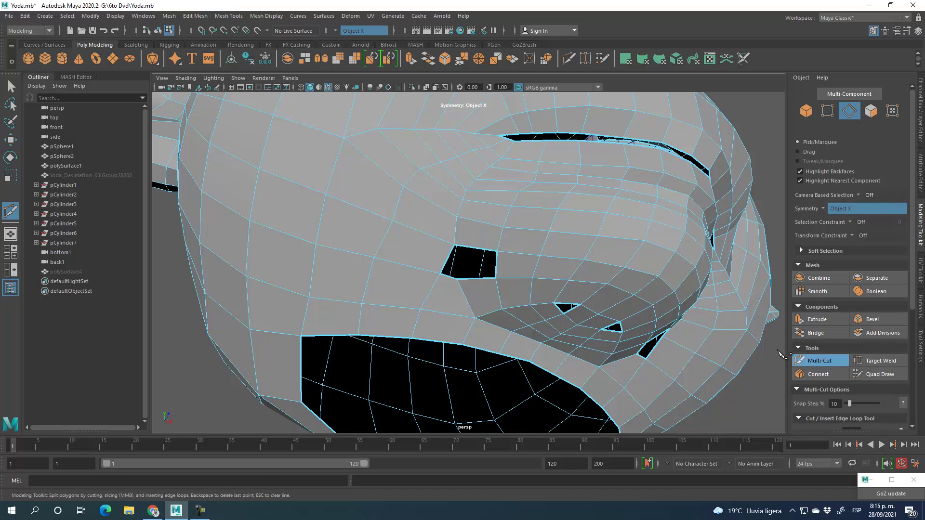
pyautogui.keyDown('ctrl'); pyautogui.click(472, 219); pyautogui.keyUp('ctrl')
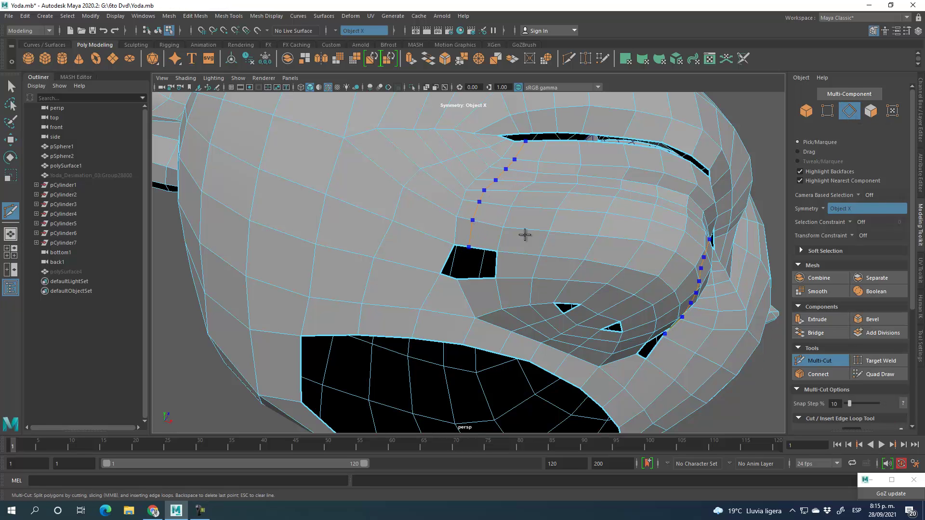
pyautogui.click(823, 362)
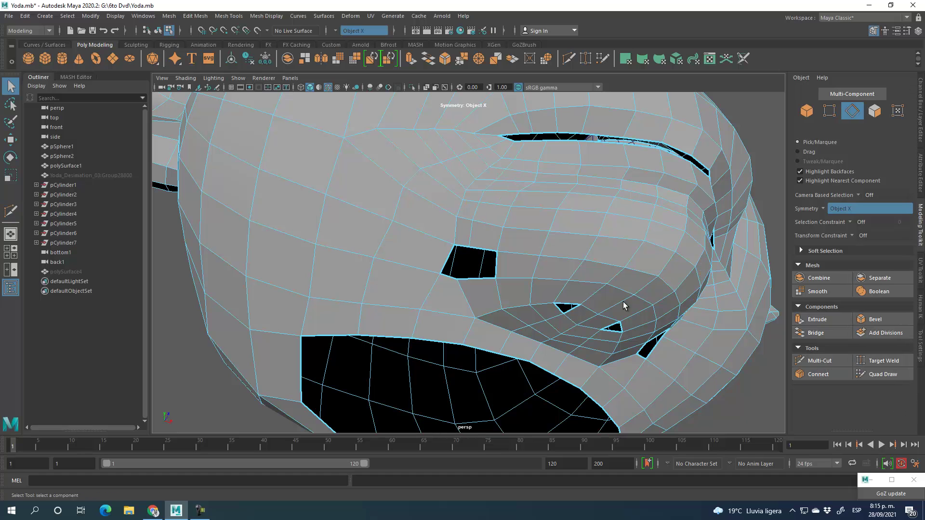
# Bridge the two upper edges of each mirrored side hole to its two lower edges.
pyautogui.click(831, 112)
pyautogui.click(469, 248)
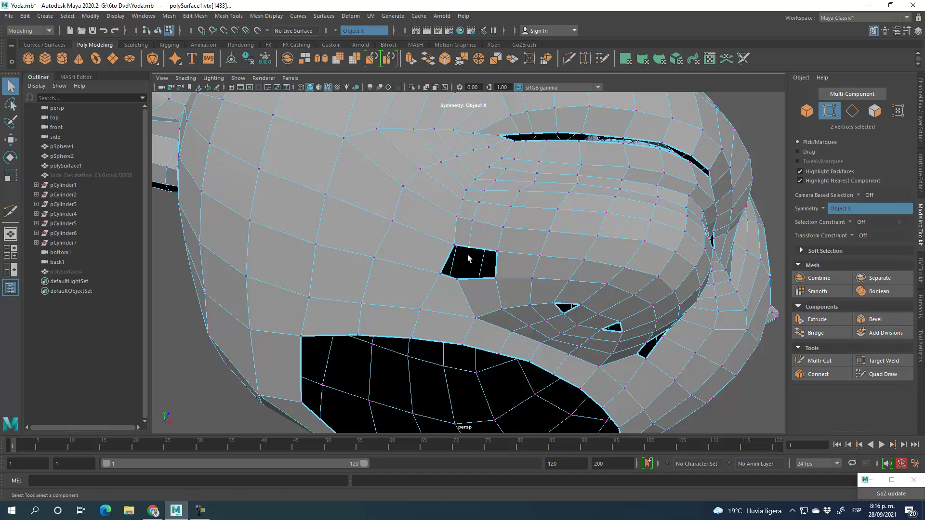
pyautogui.click(852, 112)
pyautogui.click(483, 251)
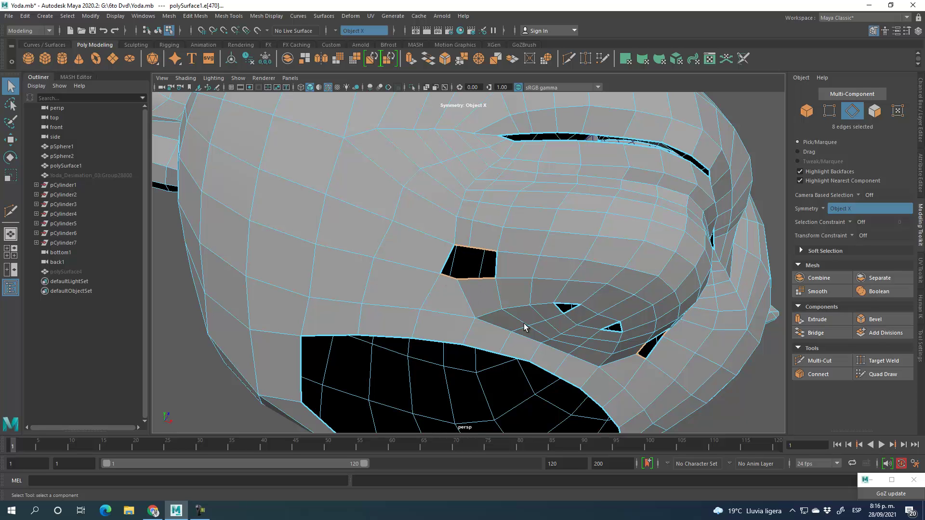
pyautogui.click(818, 332)
pyautogui.keyDown('alt'); pyautogui.moveTo(532, 265); pyautogui.dragTo(504, 282); pyautogui.keyUp('alt')
# Move the mirrored chin outline vertices at the outer side of the bridged patches outward along X.
pyautogui.press('F9')
pyautogui.press('q')
pyautogui.click(463, 284)
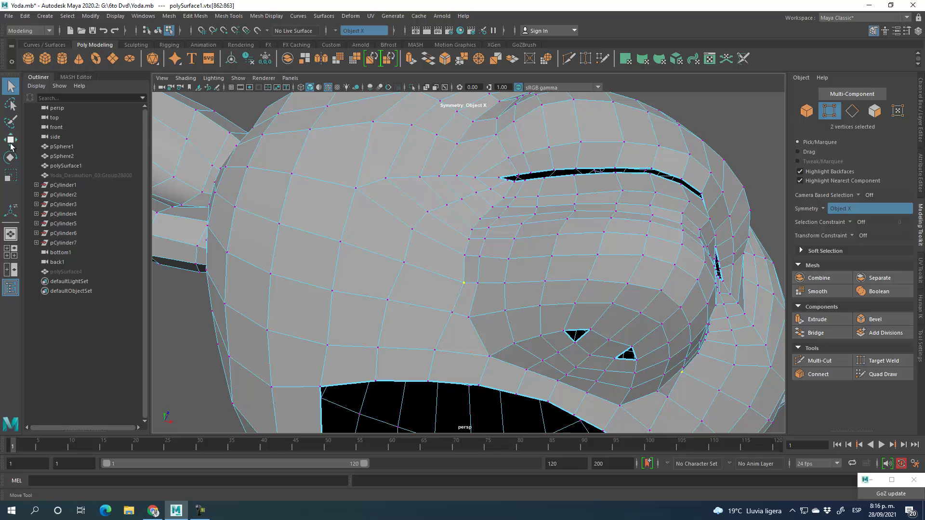
pyautogui.press('w')
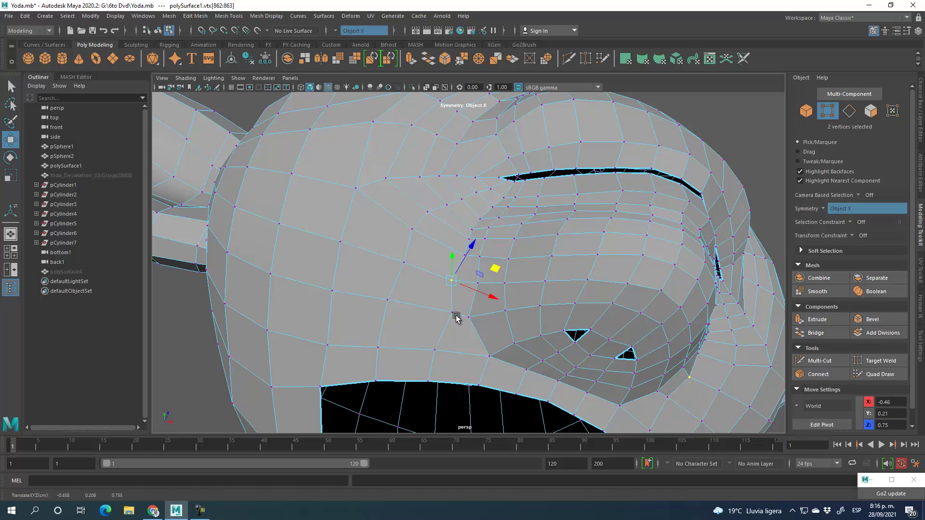
pyautogui.click(452, 313)
pyautogui.moveTo(495, 302); pyautogui.dragTo(483, 302)
pyautogui.keyDown('alt'); pyautogui.moveTo(464, 348); pyautogui.dragTo(470, 359); pyautogui.keyUp('alt')
# Reposition the mirrored vertices along the outer chin outline to even out the edge flow toward the cheeks.
pyautogui.click(487, 272)
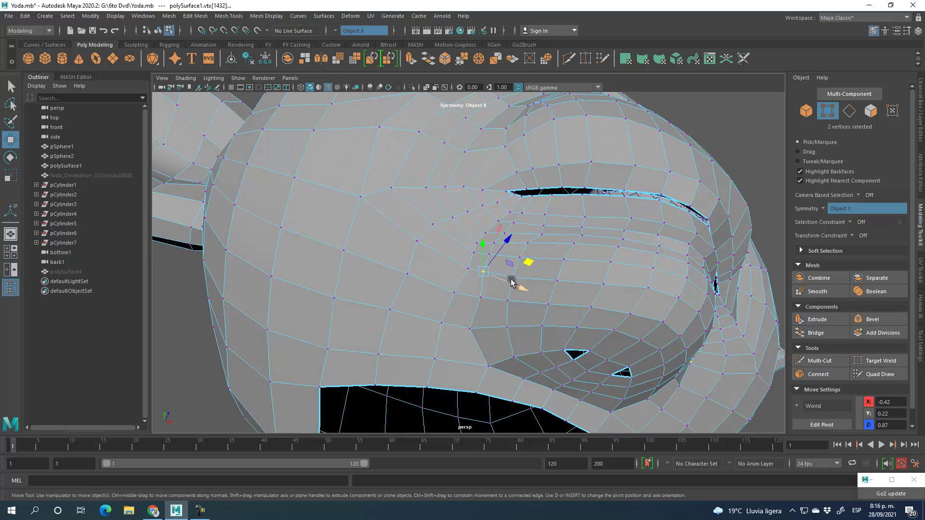
pyautogui.click(531, 264)
pyautogui.click(468, 270)
pyautogui.moveTo(515, 262); pyautogui.dragTo(504, 309)
pyautogui.click(477, 323)
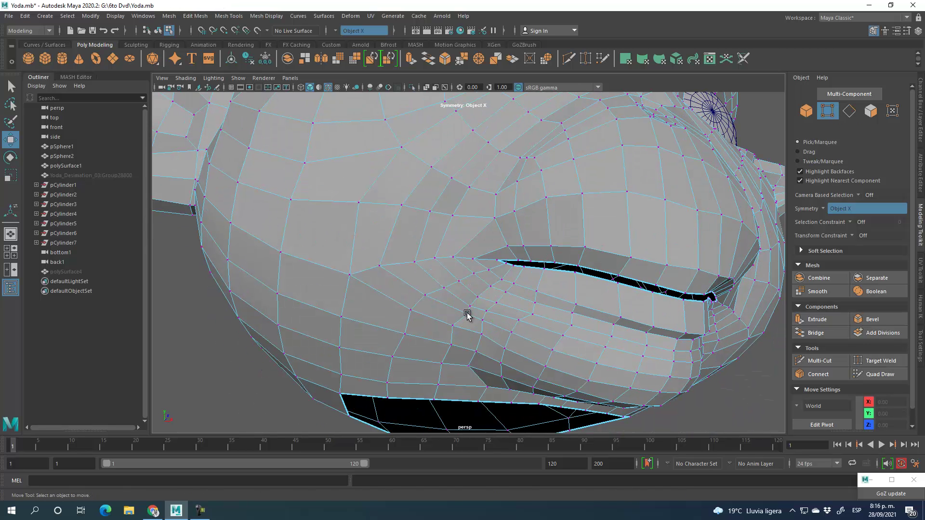
pyautogui.click(467, 316)
pyautogui.keyDown('alt'); pyautogui.moveTo(500, 366); pyautogui.dragTo(518, 337); pyautogui.keyUp('alt')
# Nudge the mirrored cheek vertices just below the mouth corners to even out their spacing.
pyautogui.click(489, 306)
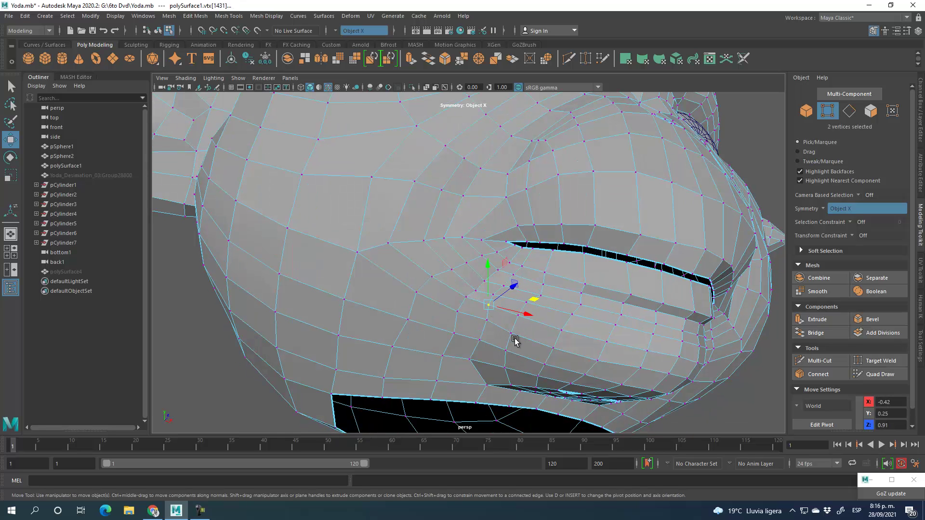
pyautogui.moveTo(530, 302); pyautogui.dragTo(533, 303)
pyautogui.keyDown('alt'); pyautogui.moveTo(501, 369); pyautogui.dragTo(500, 347); pyautogui.keyUp('alt')
pyautogui.click(468, 306)
pyautogui.moveTo(512, 294); pyautogui.dragTo(521, 291)
pyautogui.click(450, 269)
pyautogui.moveTo(488, 258); pyautogui.dragTo(483, 258)
# Insert an edge loop across the strip of chin faces between the two triangular holes with Multi-Cut.
pyautogui.keyDown('alt'); pyautogui.moveTo(527, 302); pyautogui.dragTo(482, 262); pyautogui.keyUp('alt')
pyautogui.press('F10')
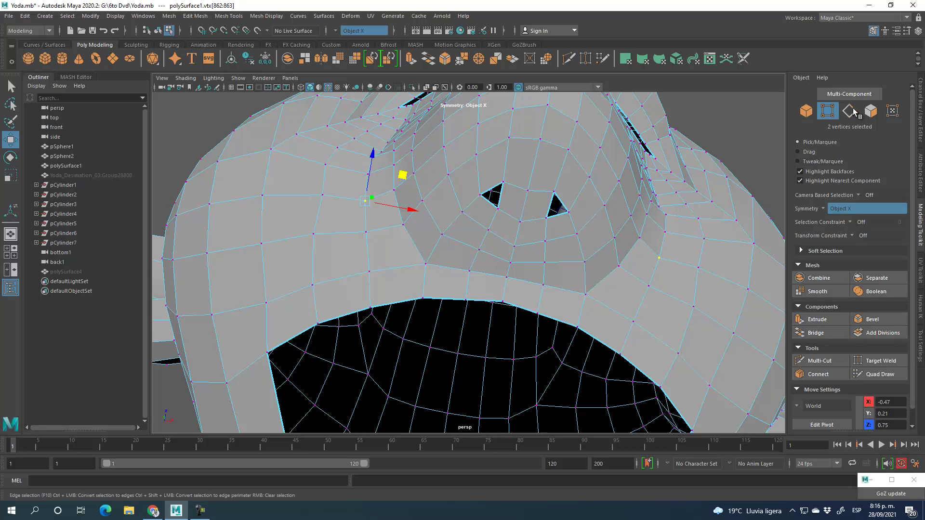
pyautogui.click(819, 361)
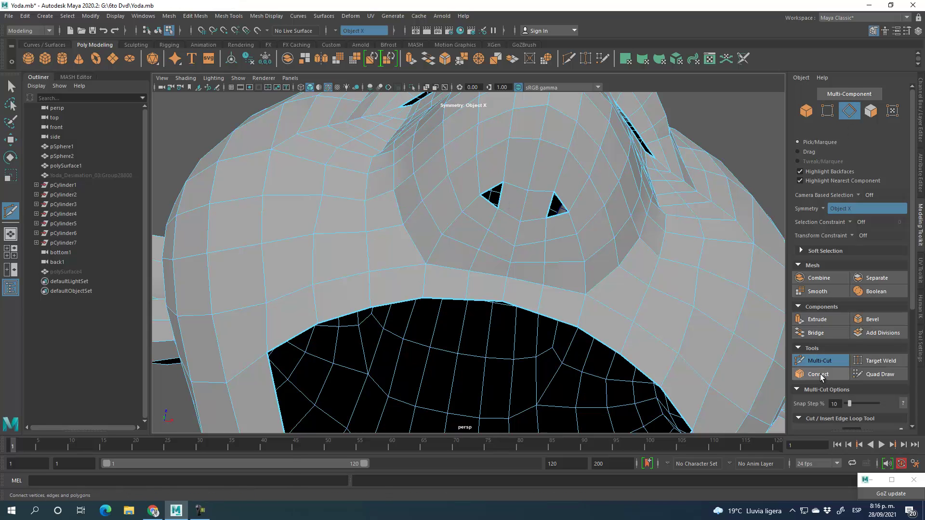
pyautogui.click(501, 193)
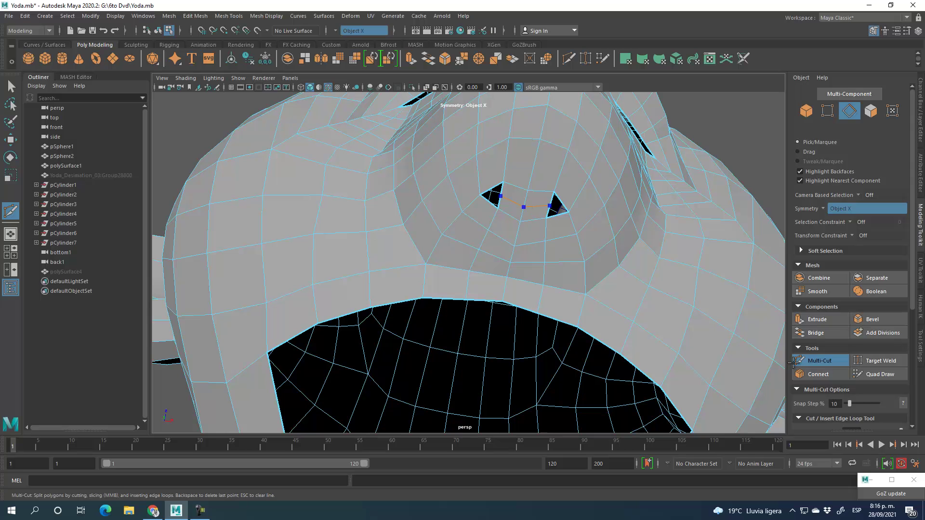
pyautogui.click(819, 361)
# Move the new mirrored vertices on the chin holes' inner edges toward the chin's centre to make the holes four-sided.
pyautogui.click(837, 112)
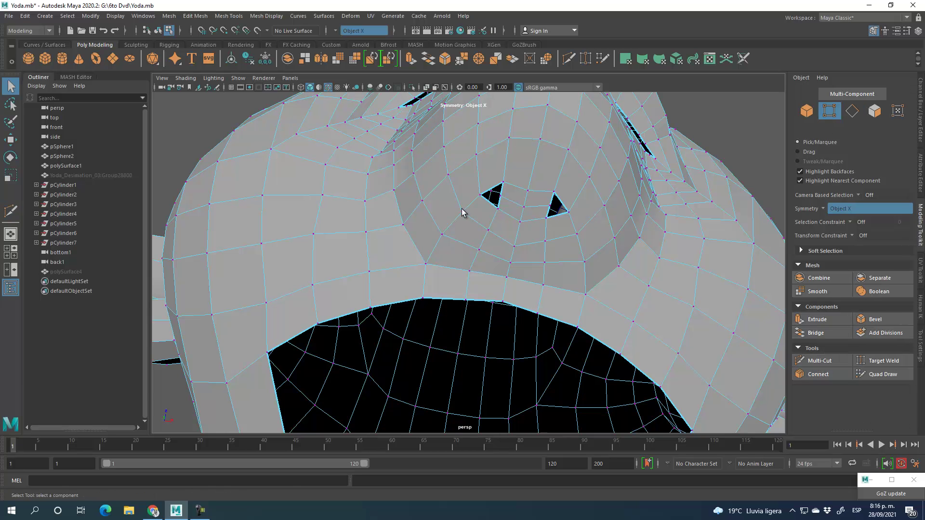
pyautogui.scroll(6, 593, 221)
pyautogui.click(494, 173)
pyautogui.press('w')
pyautogui.moveTo(534, 147); pyautogui.dragTo(557, 156)
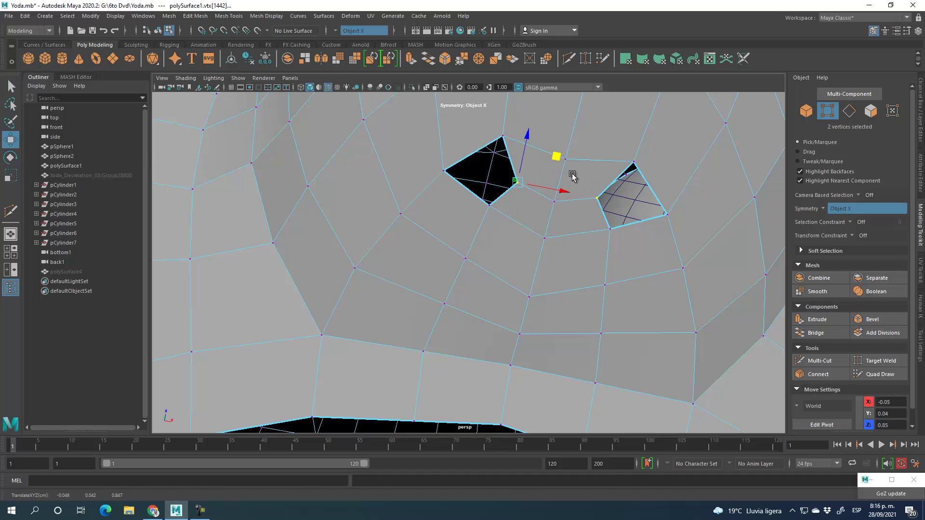
# Bridge the upper outer edge of each mirrored chin hole to its lower inner edge.
pyautogui.click(859, 114)
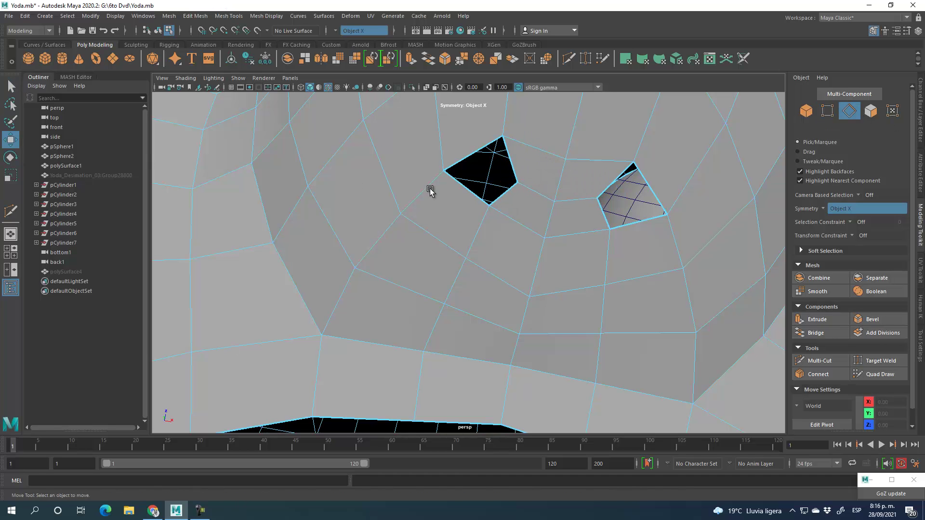
pyautogui.click(471, 155)
pyautogui.click(504, 201)
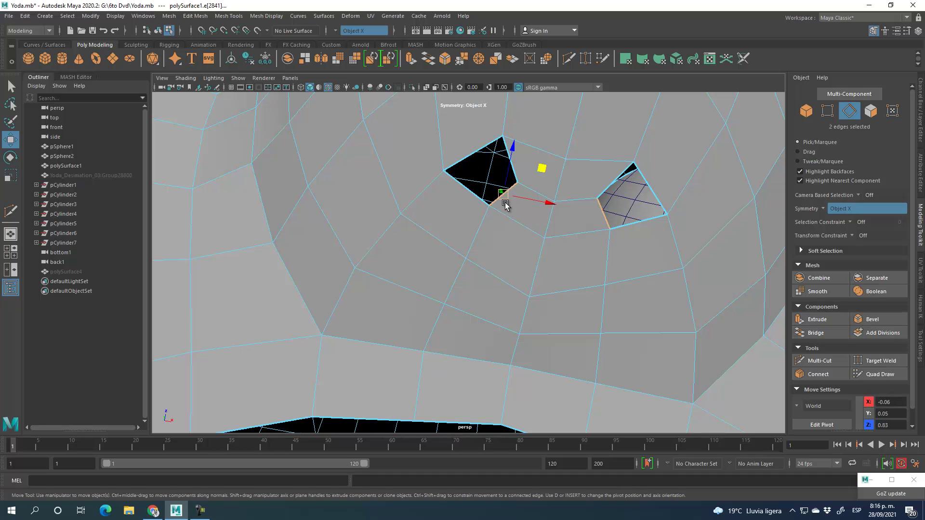
pyautogui.keyDown('shift'); pyautogui.click(466, 161); pyautogui.keyUp('shift')
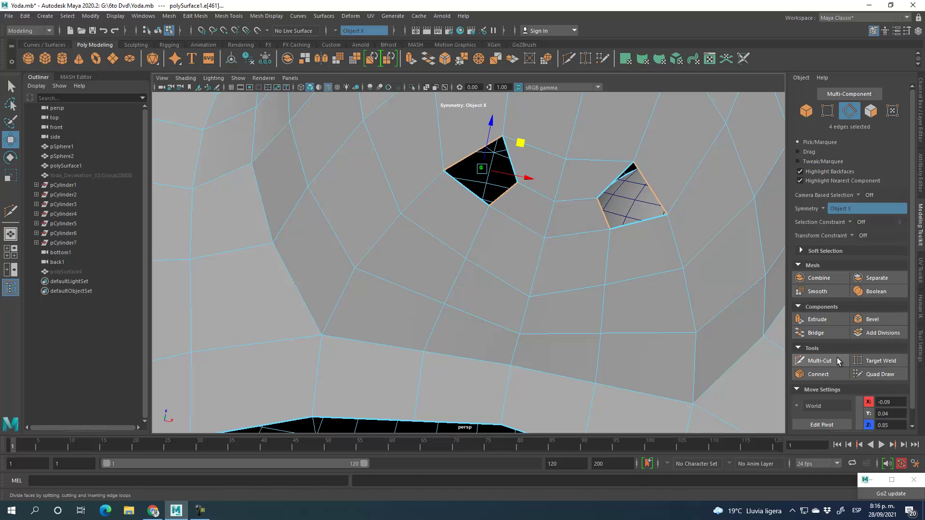
pyautogui.click(823, 333)
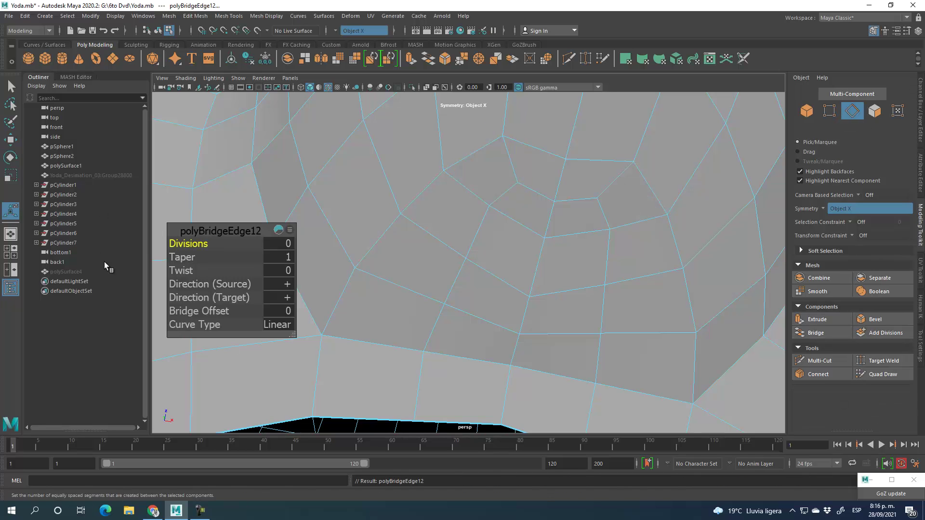
pyautogui.click(13, 140)
# Delete one face on each lateral side of the neck opening, beside its border corner, using symmetry.
pyautogui.keyDown('alt'); pyautogui.moveTo(445, 347); pyautogui.dragTo(436, 178, button='right'); pyautogui.keyUp('alt')
pyautogui.keyDown('alt'); pyautogui.moveTo(422, 266); pyautogui.dragTo(458, 317); pyautogui.keyUp('alt')
pyautogui.keyDown('alt'); pyautogui.moveTo(458, 316); pyautogui.dragTo(454, 223, button='middle'); pyautogui.keyUp('alt')
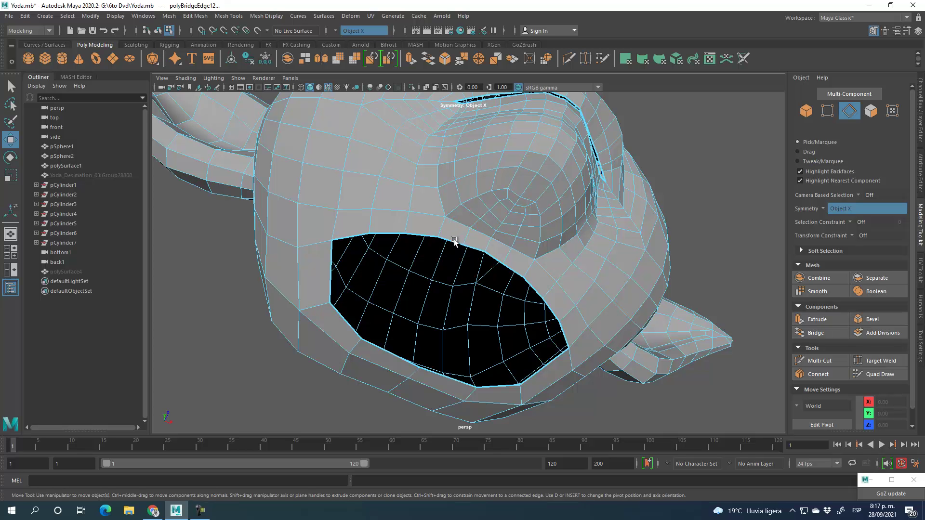
pyautogui.doubleClick(453, 241)
pyautogui.keyDown('alt'); pyautogui.moveTo(306, 221); pyautogui.dragTo(501, 245); pyautogui.keyUp('alt')
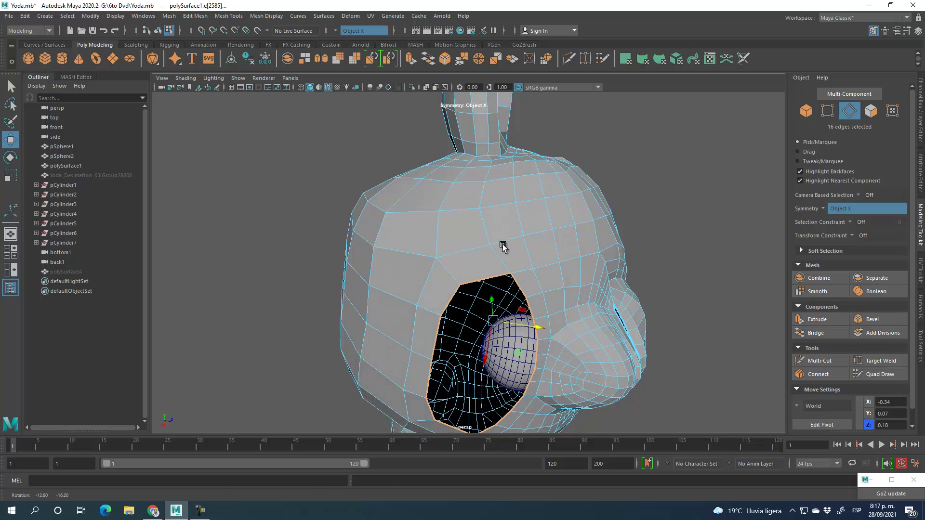
pyautogui.press('F11')
pyautogui.click(482, 266)
pyautogui.press('Delete')
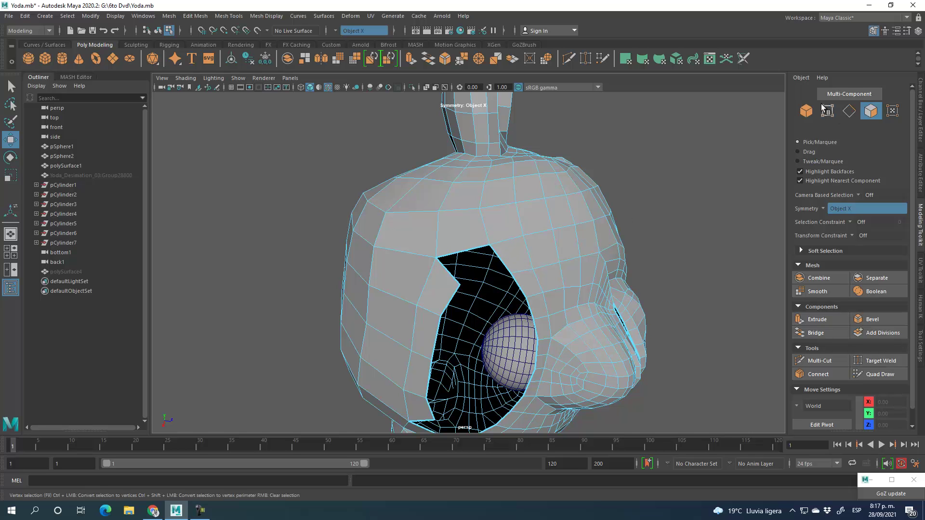
# Move the mirrored corner vertices behind the new neck opening notches backward, away from the opening.
pyautogui.press('F9')
pyautogui.click(460, 286)
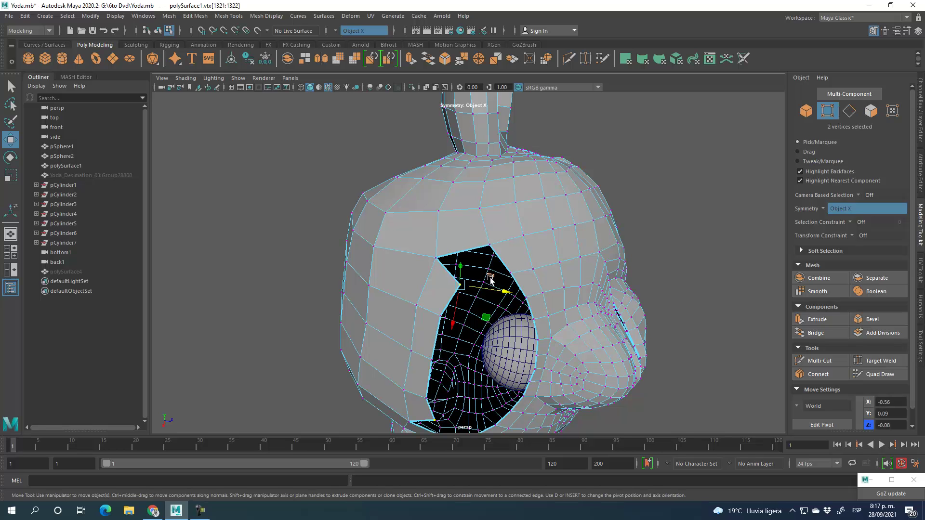
pyautogui.moveTo(485, 317); pyautogui.dragTo(477, 315)
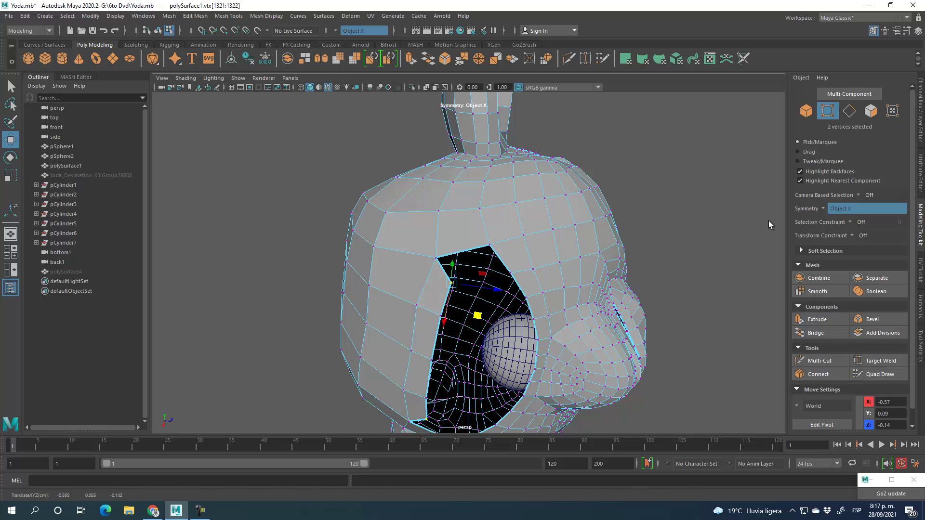
# Extrude the outer edge of each mirrored neck opening notch inward to form a new face.
pyautogui.click(849, 111)
pyautogui.click(467, 251)
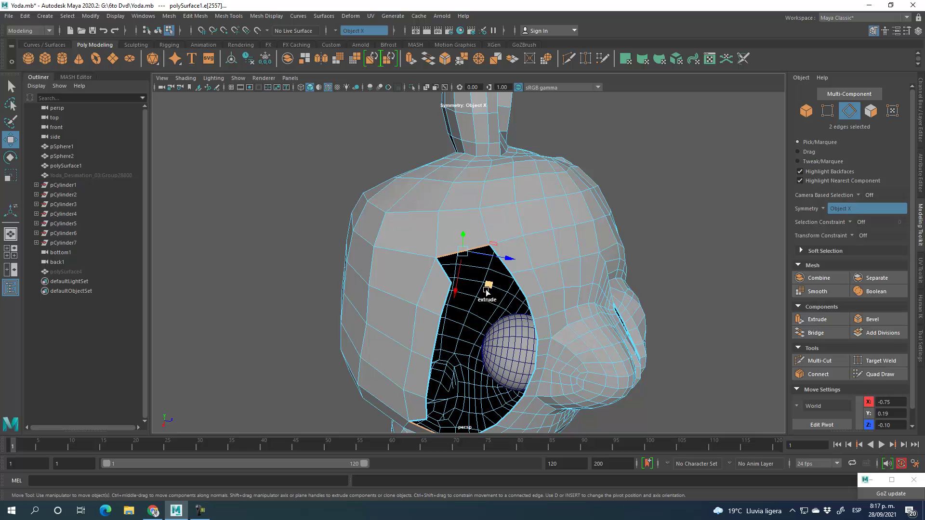
pyautogui.keyDown('shift'); pyautogui.moveTo(489, 284); pyautogui.dragTo(471, 329); pyautogui.keyUp('shift')
pyautogui.moveTo(452, 282); pyautogui.dragTo(449, 294)
# Target-weld the extruded faces' rear vertices to the adjacent rear corner vertices of the neck opening.
pyautogui.keyDown('alt'); pyautogui.moveTo(472, 388); pyautogui.dragTo(554, 348); pyautogui.keyUp('alt')
pyautogui.scroll(5, 508, 343)
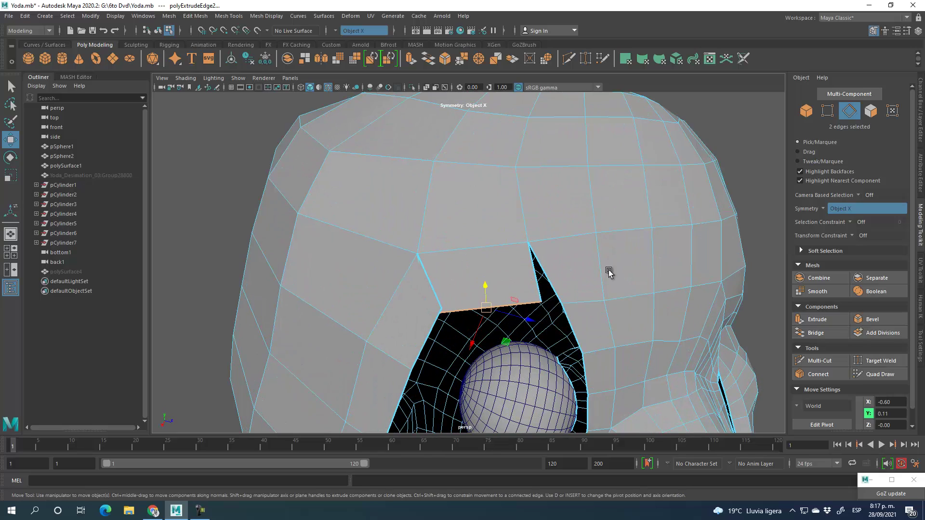
pyautogui.click(827, 111)
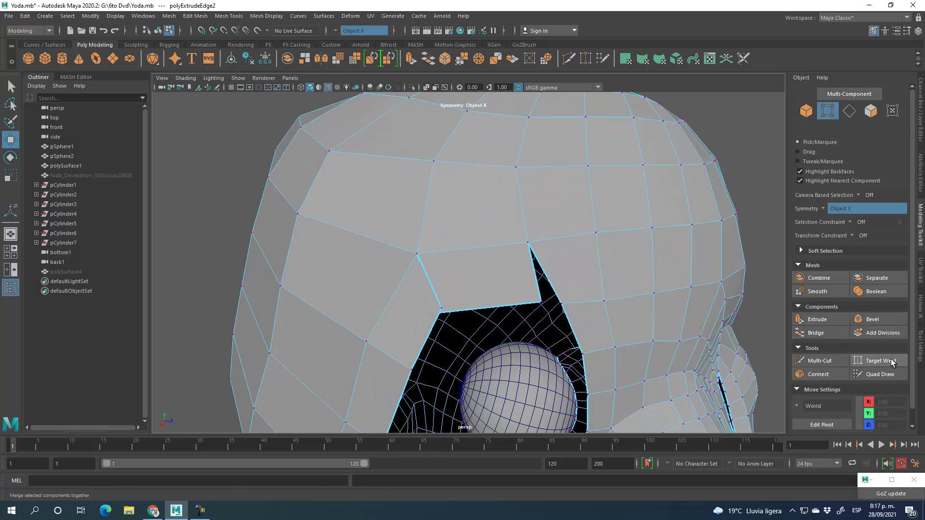
pyautogui.click(876, 361)
pyautogui.keyDown('alt'); pyautogui.moveTo(439, 304); pyautogui.dragTo(633, 249); pyautogui.keyUp('alt')
# Move the extruded faces' free front vertices backward and adjust them to follow the head's curvature.
pyautogui.press('q')
pyautogui.click(557, 293)
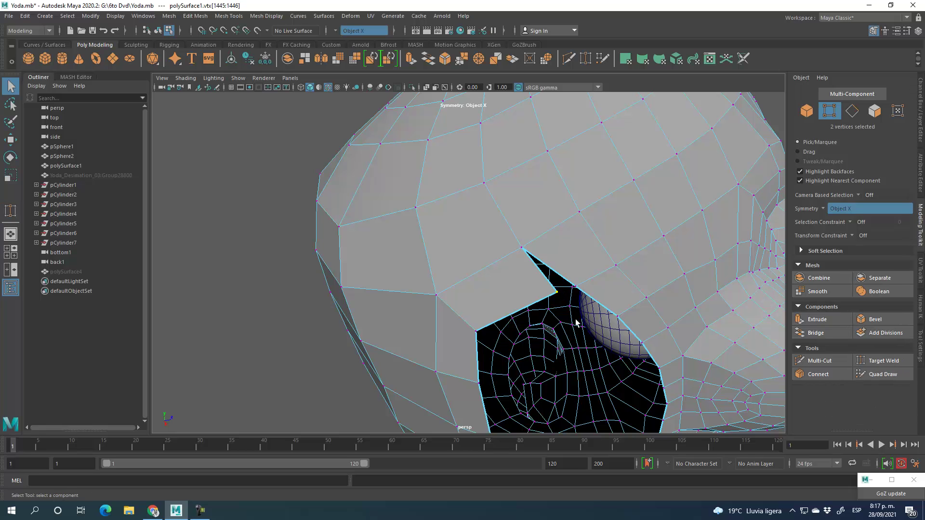
pyautogui.click(10, 140)
pyautogui.moveTo(591, 312); pyautogui.dragTo(551, 310, button='middle')
pyautogui.keyDown('alt'); pyautogui.moveTo(622, 236); pyautogui.dragTo(535, 268); pyautogui.keyUp('alt')
pyautogui.scroll(-5, 630, 266)
pyautogui.scroll(3, 535, 286)
pyautogui.moveTo(463, 275); pyautogui.dragTo(466, 284)
# Delete the mirrored faces directly in front of the extruded faces at the neck opening's sides.
pyautogui.keyDown('alt'); pyautogui.moveTo(561, 212); pyautogui.dragTo(517, 303); pyautogui.keyUp('alt')
pyautogui.scroll(-3, 475, 252)
pyautogui.keyDown('alt'); pyautogui.moveTo(475, 251); pyautogui.dragTo(440, 301); pyautogui.keyUp('alt')
pyautogui.keyDown('alt'); pyautogui.moveTo(446, 288); pyautogui.dragTo(470, 275); pyautogui.keyUp('alt')
pyautogui.keyDown('alt'); pyautogui.moveTo(480, 313); pyautogui.dragTo(419, 262); pyautogui.keyUp('alt')
pyautogui.keyDown('alt'); pyautogui.moveTo(419, 262); pyautogui.dragTo(512, 321, button='right'); pyautogui.keyUp('alt')
pyautogui.keyDown('alt'); pyautogui.moveTo(480, 295); pyautogui.dragTo(520, 245, button='middle'); pyautogui.keyUp('alt')
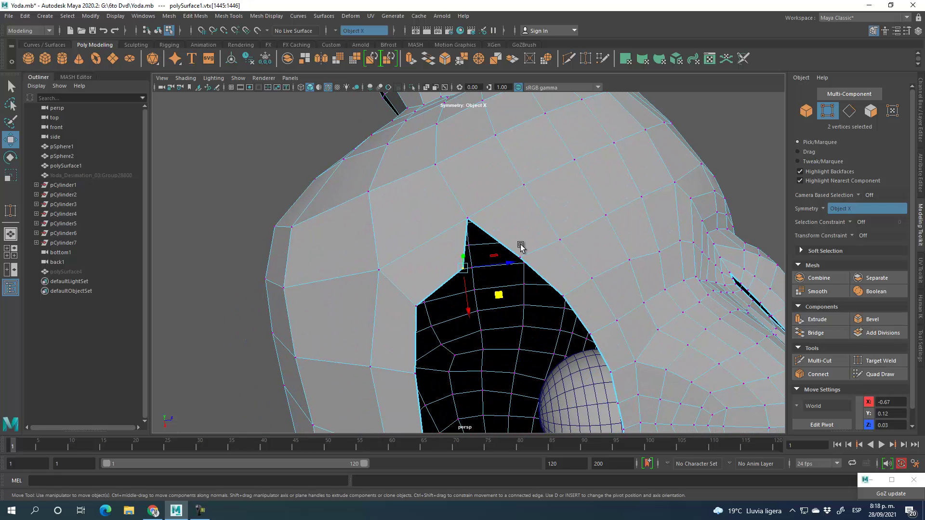
pyautogui.click(870, 111)
pyautogui.click(513, 223)
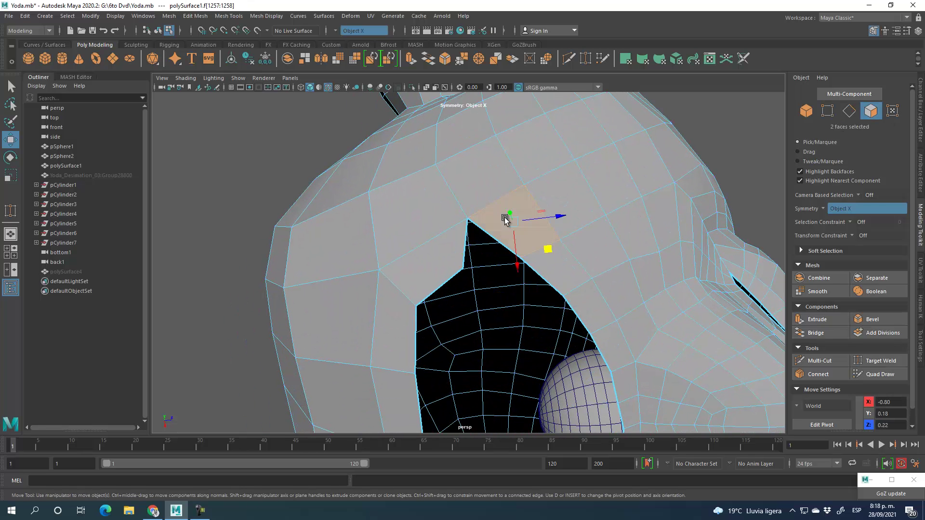
pyautogui.press('Delete')
# Move the mirrored vertices protruding into the neck opening forward, in line with its front border.
pyautogui.click(827, 110)
pyautogui.click(520, 257)
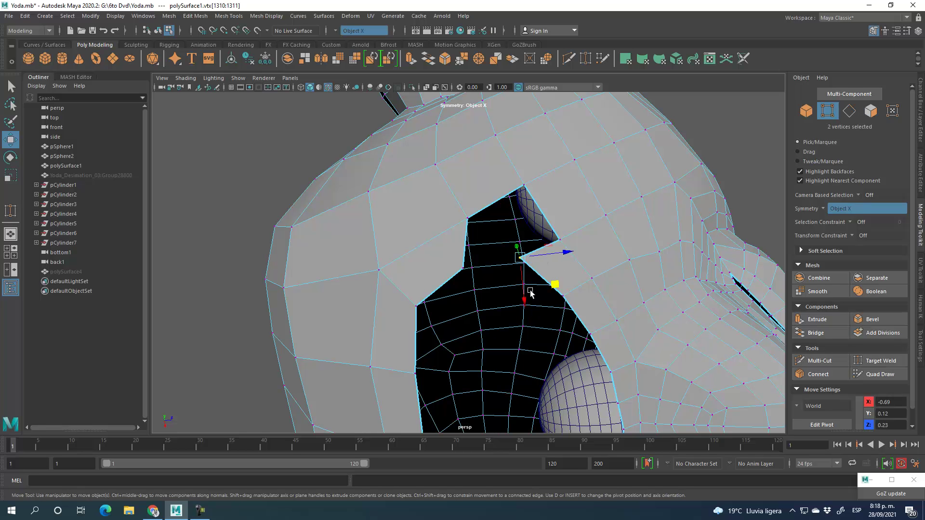
pyautogui.moveTo(551, 285); pyautogui.dragTo(566, 280)
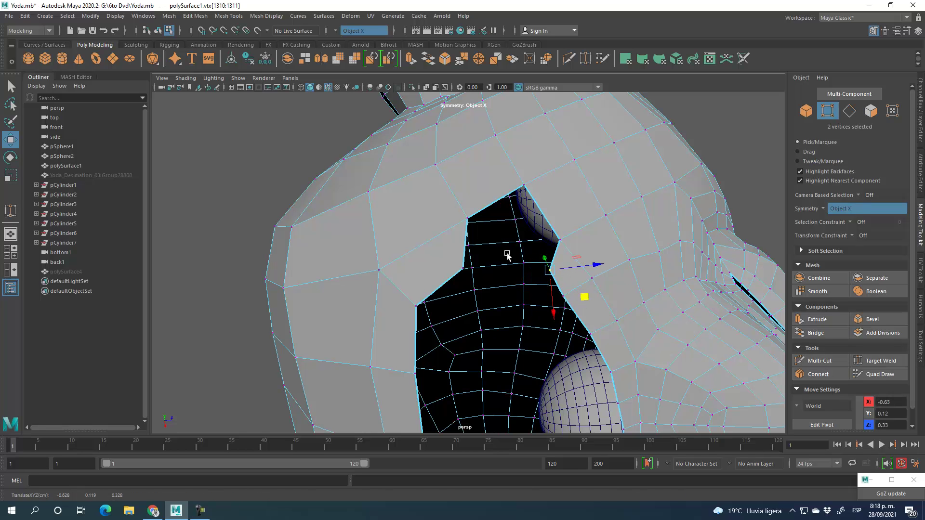
# Try to bridge the outer edge of each neck opening notch to its adjoining front edge.
pyautogui.click(849, 115)
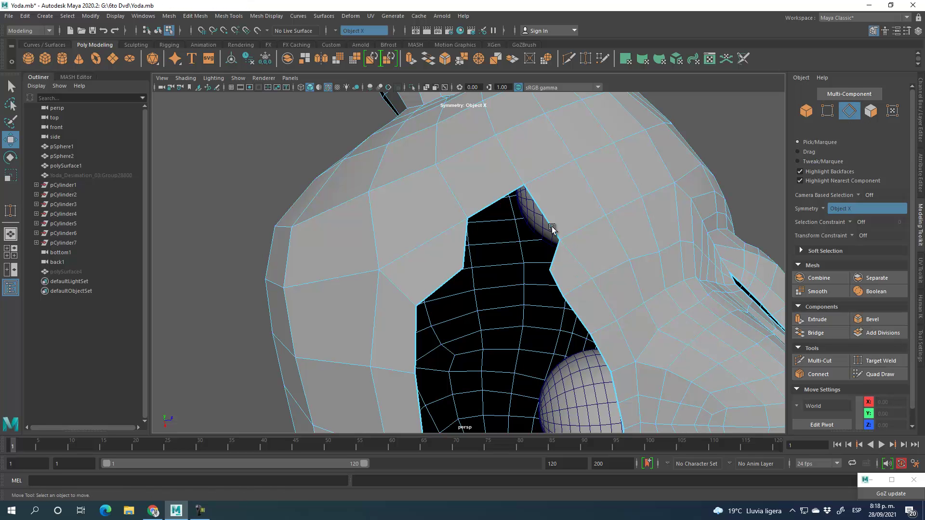
pyautogui.click(500, 201)
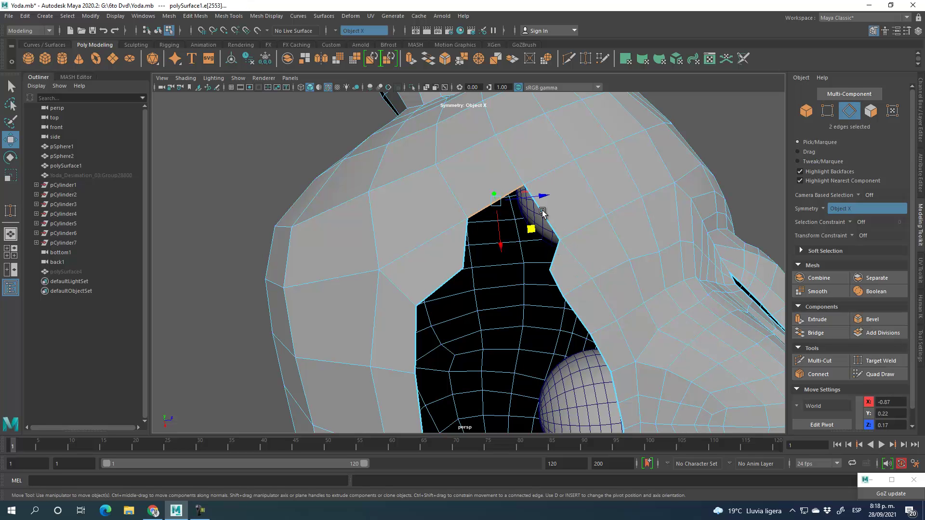
pyautogui.keyDown('shift'); pyautogui.click(546, 218); pyautogui.keyUp('shift')
pyautogui.keyDown('alt'); pyautogui.moveTo(600, 295); pyautogui.dragTo(621, 290); pyautogui.keyUp('alt')
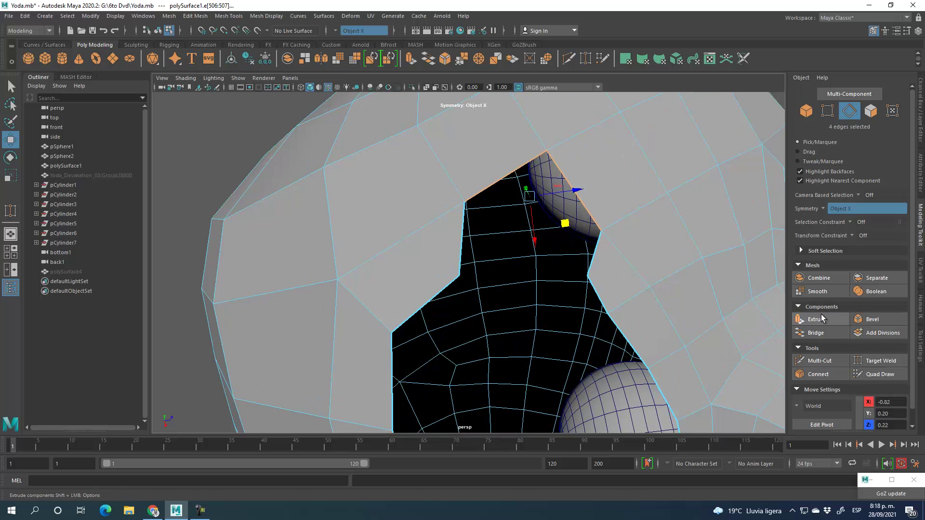
pyautogui.click(823, 332)
pyautogui.keyDown('alt'); pyautogui.moveTo(632, 308); pyautogui.dragTo(602, 301); pyautogui.keyUp('alt')
# Try bridging each notch's outer edge to the short front border edge of the neck opening, and undo it.
pyautogui.click(557, 264)
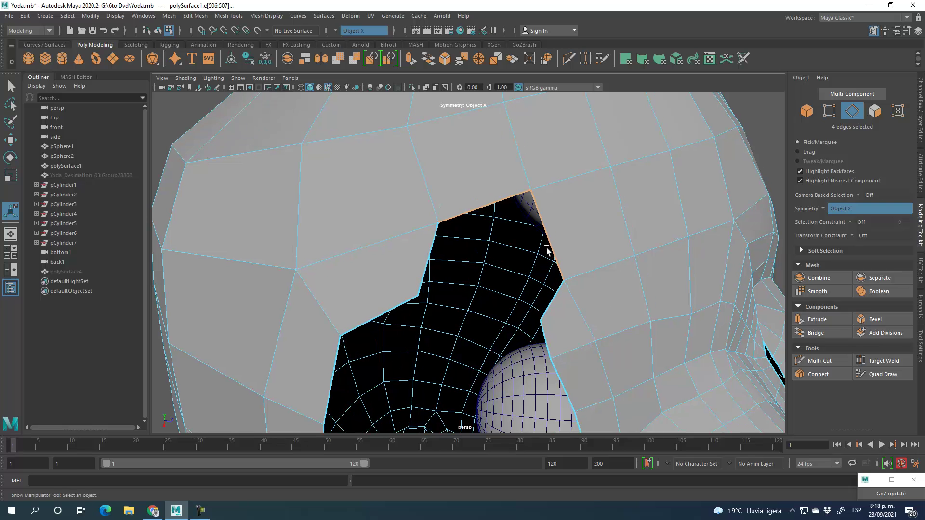
pyautogui.keyDown('alt'); pyautogui.moveTo(557, 231); pyautogui.dragTo(568, 219); pyautogui.keyUp('alt')
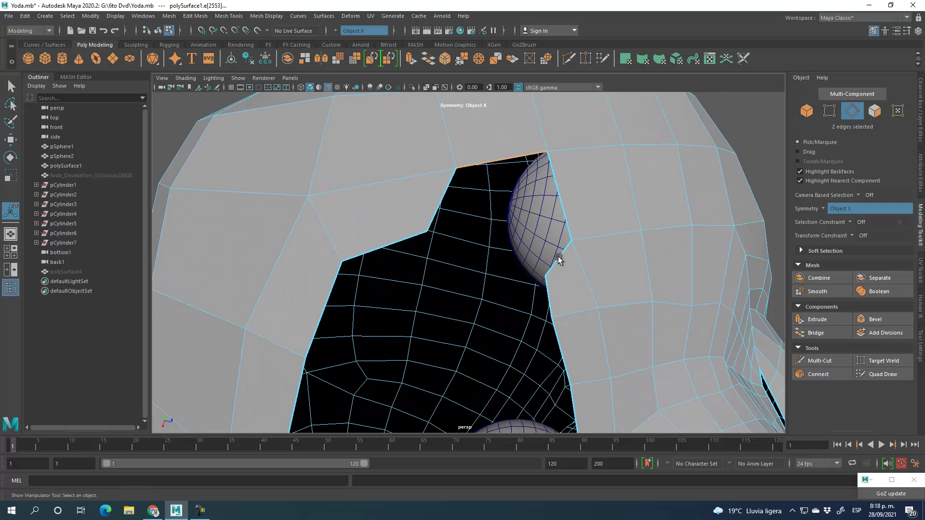
pyautogui.click(815, 332)
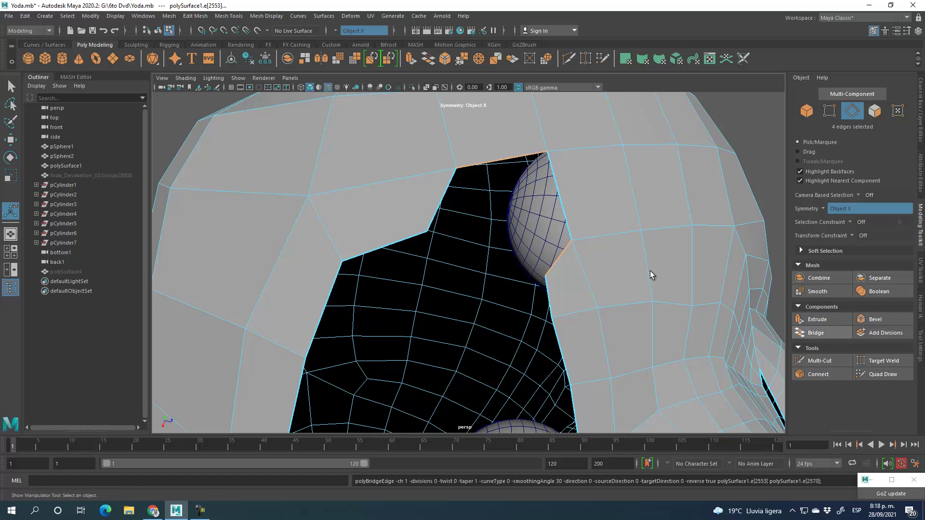
pyautogui.keyDown('alt'); pyautogui.moveTo(580, 296); pyautogui.dragTo(571, 274); pyautogui.keyUp('alt')
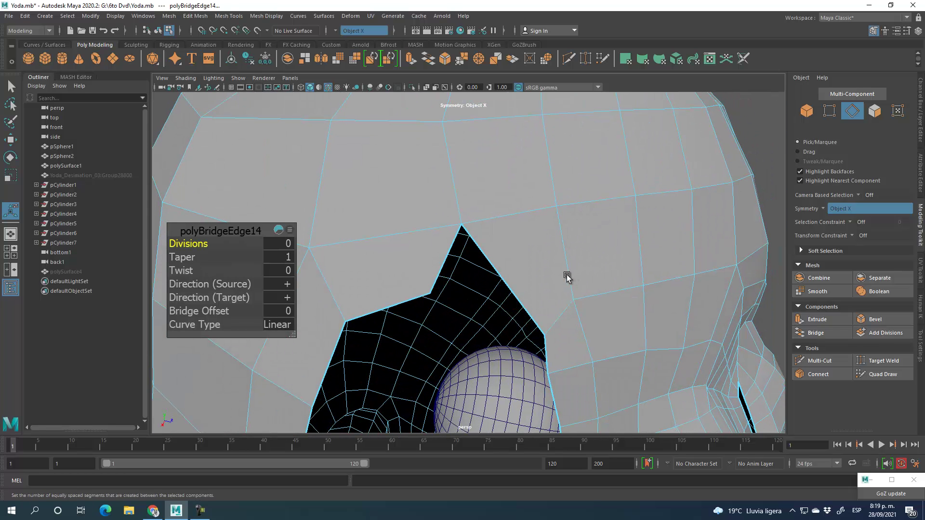
pyautogui.hotkey('ctrl', 'z')
# Try extruding the front edge of each neck opening notch into the gap, and undo it.
pyautogui.click(564, 251)
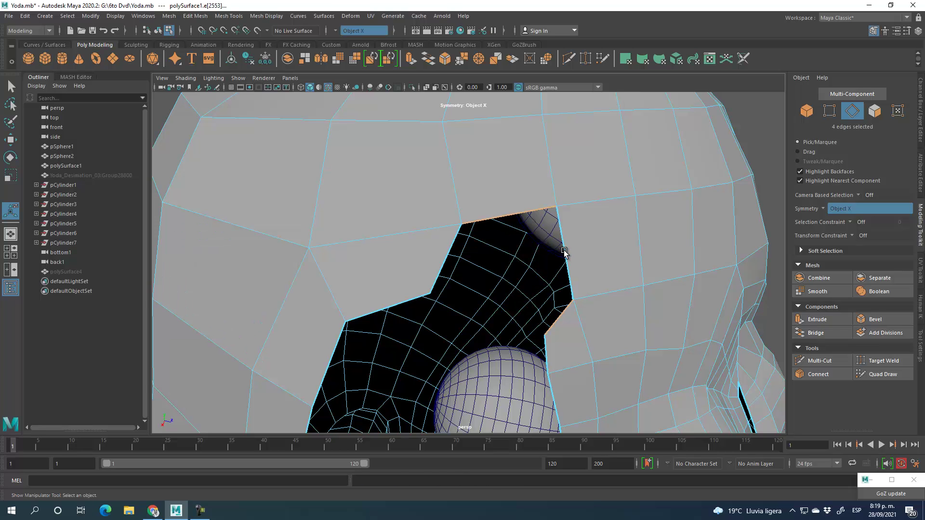
pyautogui.click(10, 140)
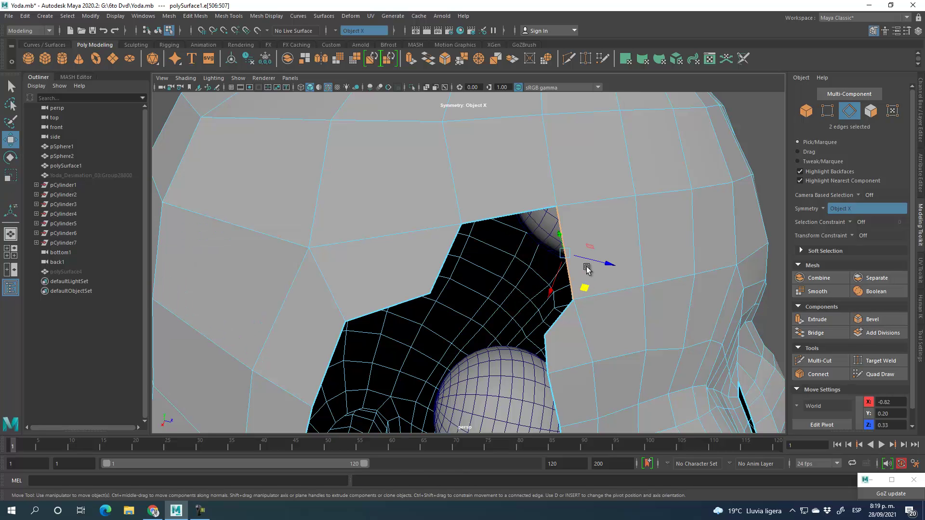
pyautogui.keyDown('shift'); pyautogui.moveTo(585, 289); pyautogui.dragTo(568, 298); pyautogui.keyUp('shift')
pyautogui.hotkey('ctrl', 'z')
pyautogui.hotkey('ctrl', 'z')
pyautogui.hotkey('ctrl', 'z')
pyautogui.hotkey('ctrl', 'z')
pyautogui.hotkey('ctrl', 'z')
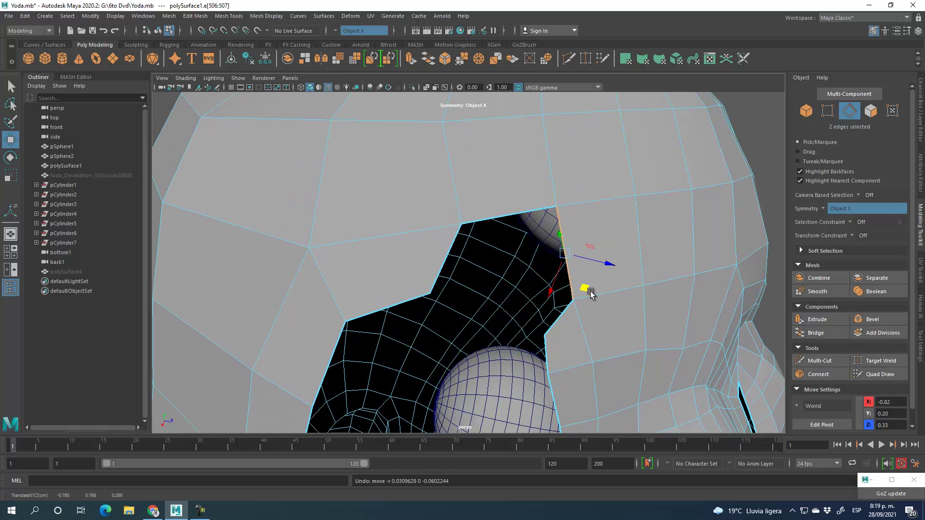
# Try extruding the front border edges of the neck opening back into the side gap, and undo it.
pyautogui.keyDown('alt'); pyautogui.moveTo(592, 297); pyautogui.dragTo(654, 322); pyautogui.keyUp('alt')
pyautogui.keyDown('shift'); pyautogui.moveTo(586, 330); pyautogui.dragTo(461, 327); pyautogui.keyUp('shift')
pyautogui.keyDown('shift'); pyautogui.moveTo(333, 243); pyautogui.dragTo(329, 263); pyautogui.keyUp('shift')
pyautogui.hotkey('ctrl', 'z')
pyautogui.click(382, 298)
pyautogui.keyDown('alt'); pyautogui.moveTo(378, 279); pyautogui.dragTo(504, 313); pyautogui.keyUp('alt')
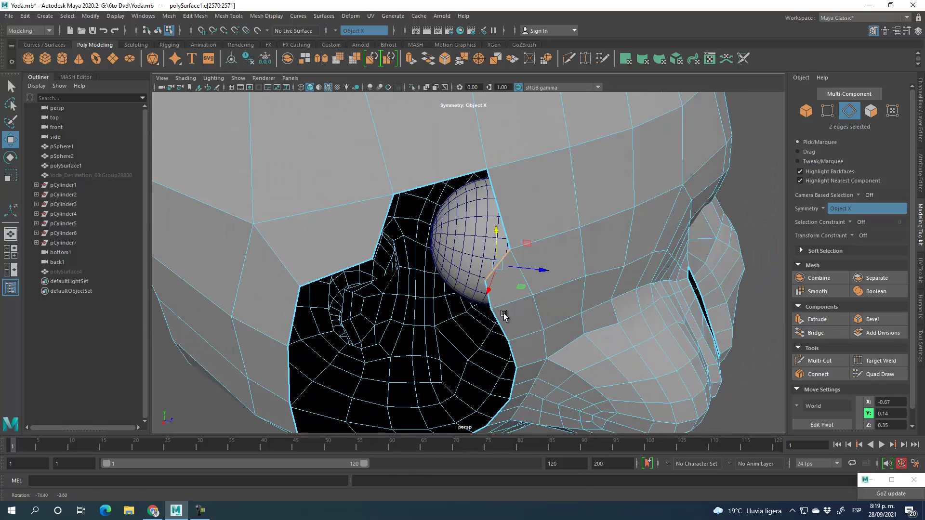
pyautogui.keyDown('shift'); pyautogui.moveTo(534, 270); pyautogui.dragTo(485, 264); pyautogui.keyUp('shift')
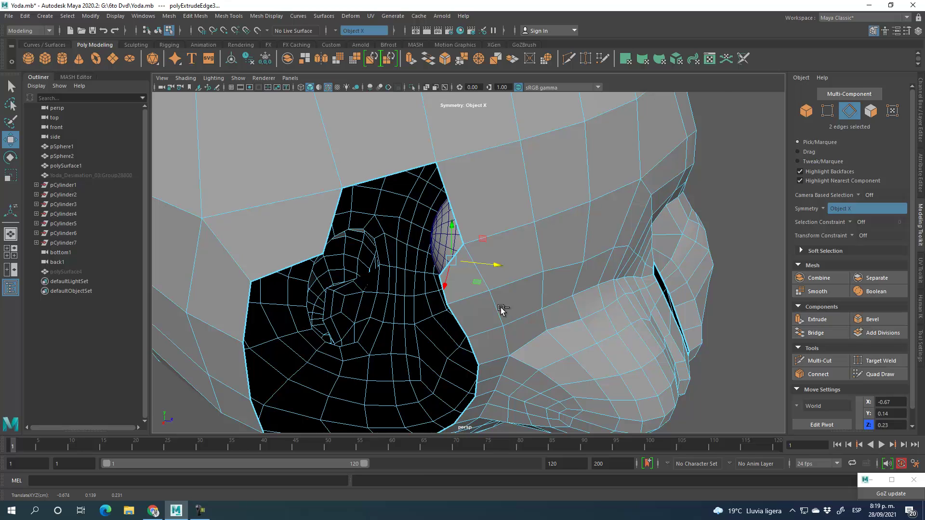
pyautogui.hotkey('ctrl', 'z')
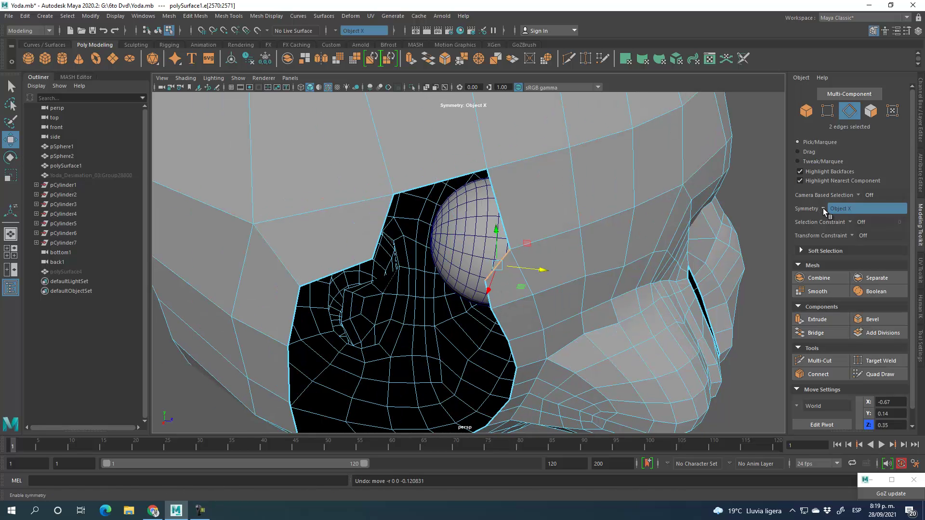
# Bridge the notch edge on each side of the neck opening to the short slanted edge of its front border.
pyautogui.moveTo(518, 240)
pyautogui.keyDown('alt'); pyautogui.mouseDown()
pyautogui.moveTo(516, 216)
pyautogui.moveTo(506, 221)
pyautogui.moveTo(538, 227)
pyautogui.moveTo(522, 223)
pyautogui.mouseUp(); pyautogui.keyUp('alt')
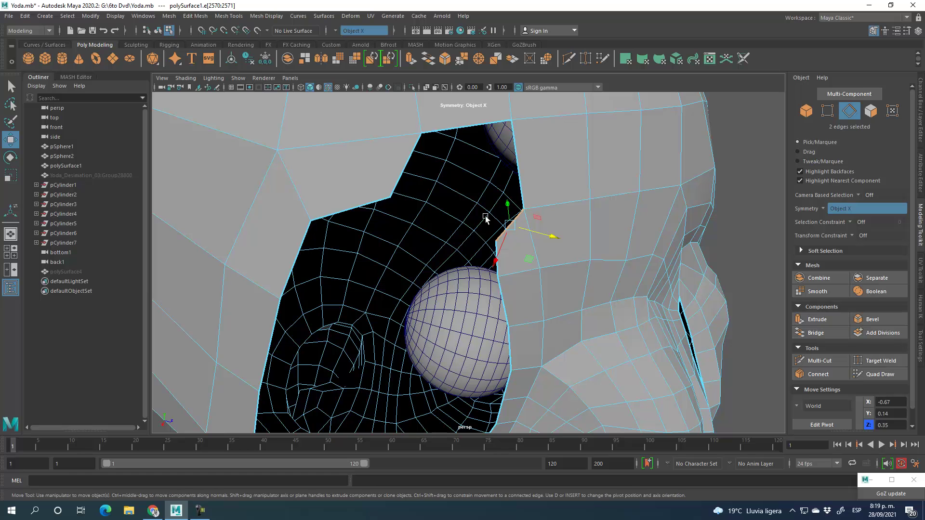
pyautogui.keyDown('shift'); pyautogui.click(405, 164); pyautogui.keyUp('shift')
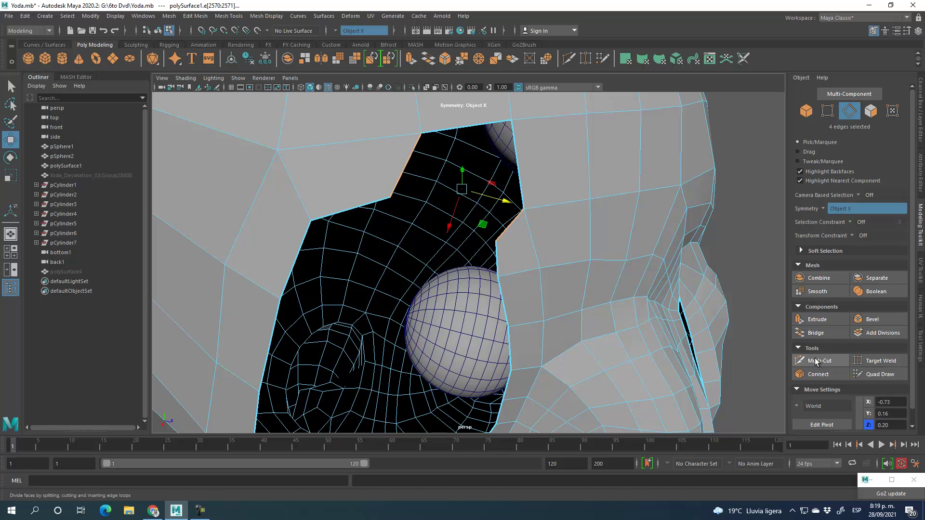
pyautogui.click(818, 334)
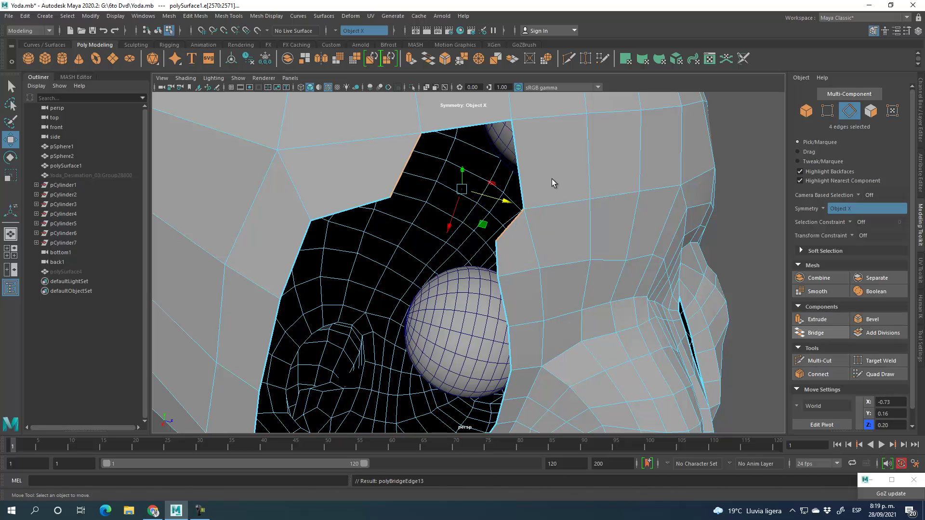
pyautogui.moveTo(503, 237)
pyautogui.keyDown('alt'); pyautogui.mouseDown()
pyautogui.moveTo(465, 223)
pyautogui.moveTo(490, 250)
pyautogui.mouseUp(); pyautogui.keyUp('alt')
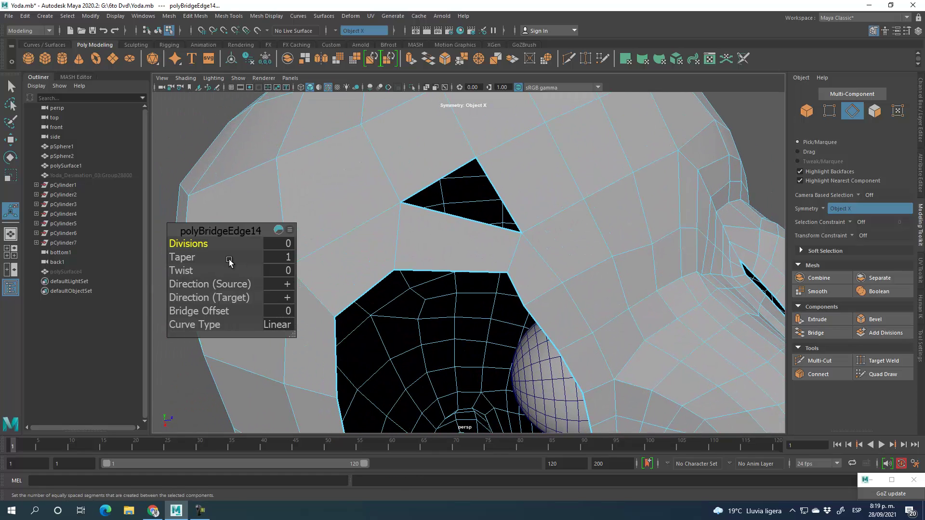
# Split each new bridge face with a one-segment Connect cut and bridge the adjoining triangular hole closed.
pyautogui.click(11, 140)
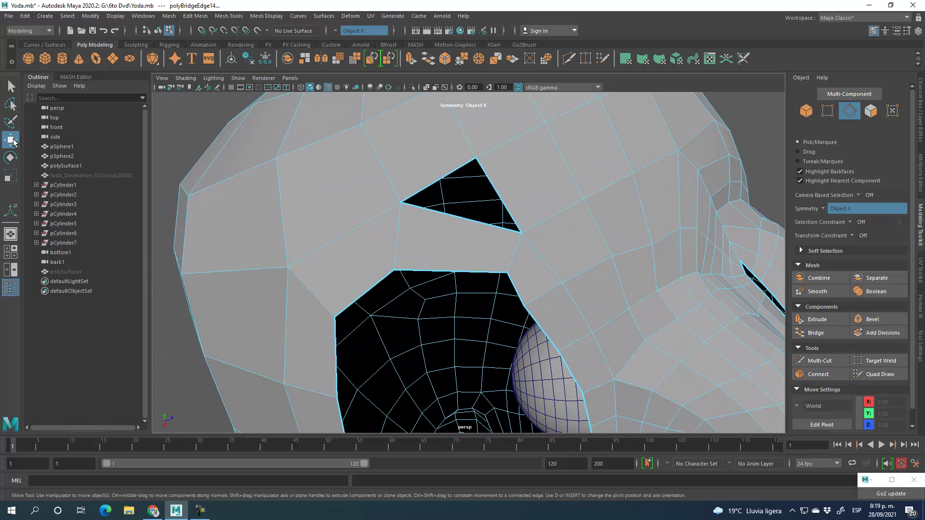
pyautogui.click(456, 219)
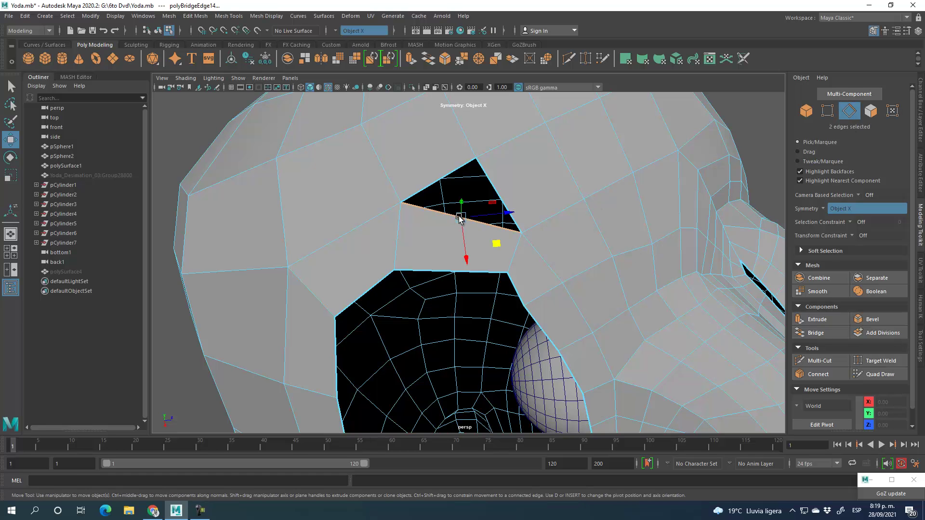
pyautogui.keyDown('shift'); pyautogui.click(449, 270); pyautogui.keyUp('shift')
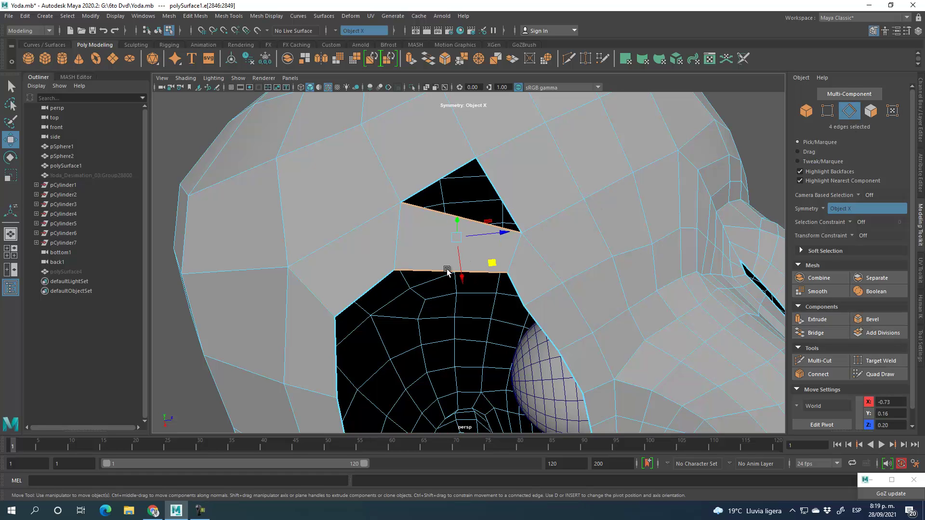
pyautogui.click(814, 373)
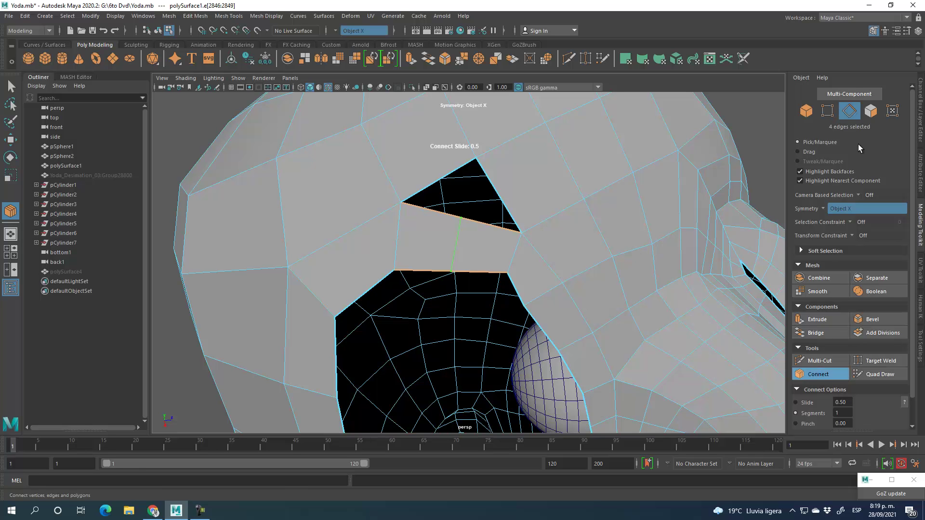
pyautogui.click(828, 375)
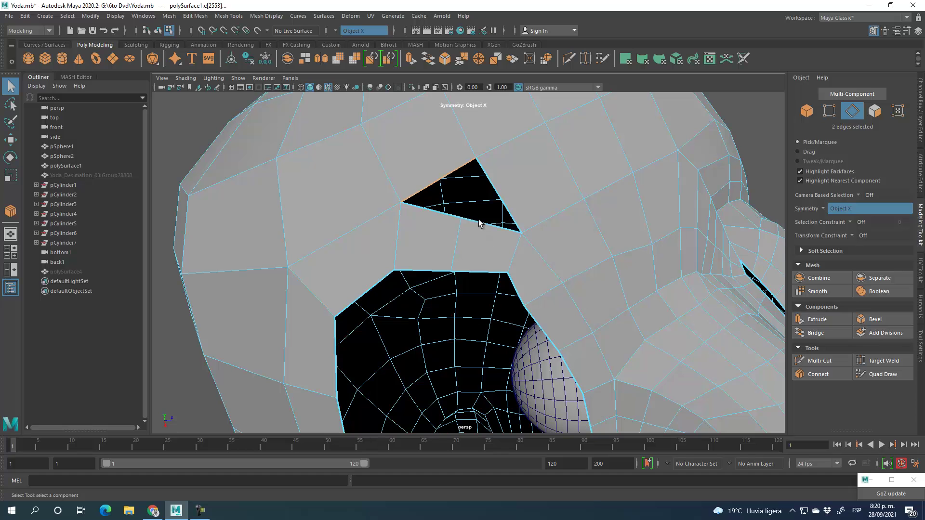
pyautogui.click(821, 335)
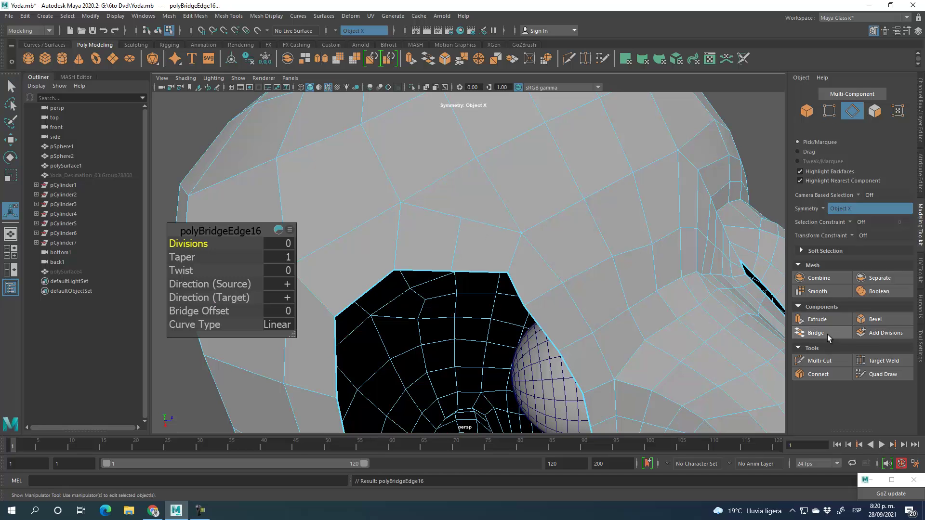
# Move the inner and border midpoint vertices of each split bridge face to even out the surrounding quads.
pyautogui.click(829, 111)
pyautogui.click(458, 216)
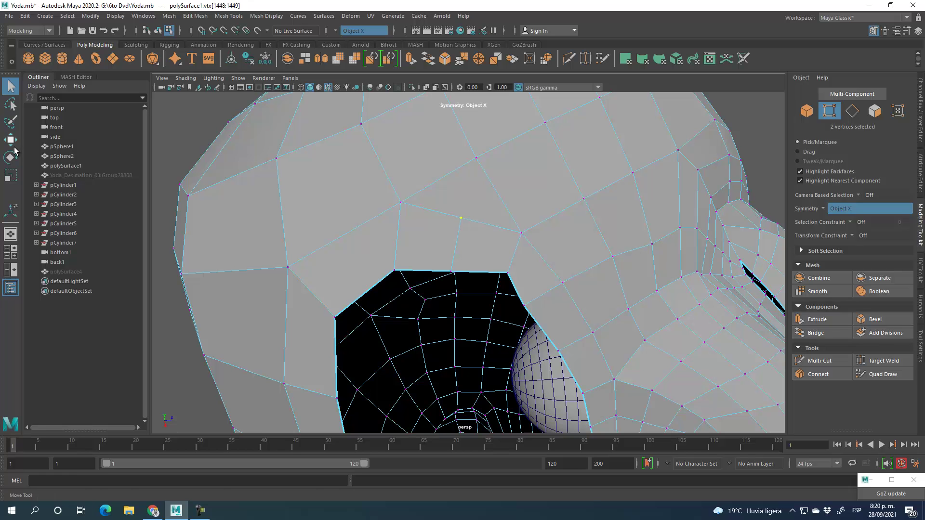
pyautogui.click(10, 143)
pyautogui.moveTo(478, 252); pyautogui.dragTo(499, 240, button='middle')
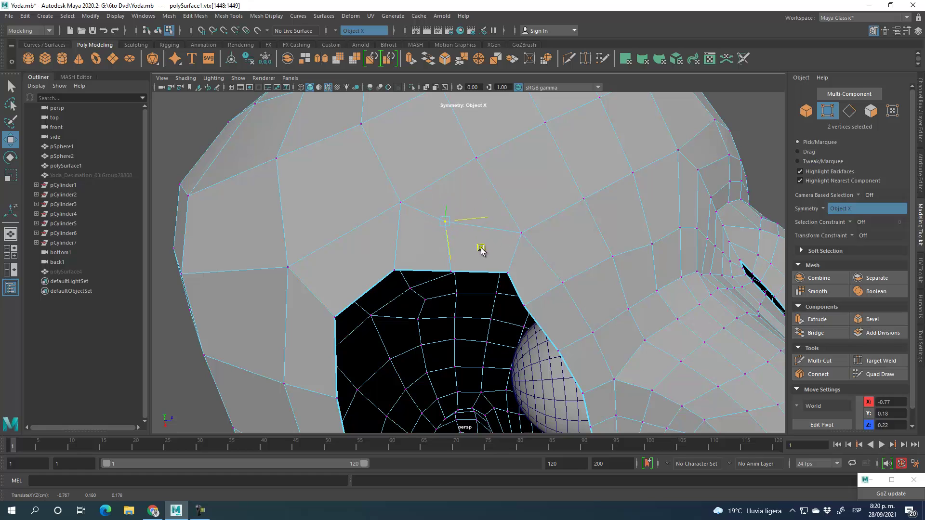
pyautogui.click(483, 279)
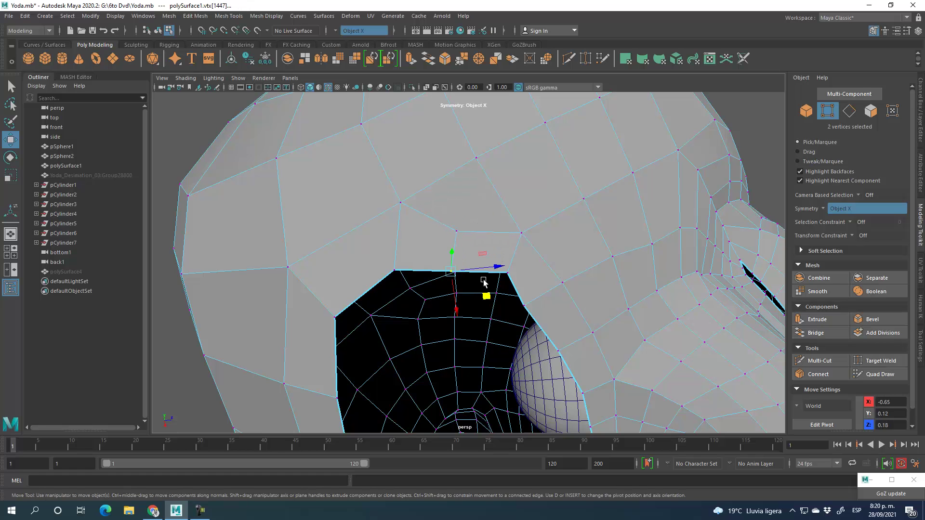
pyautogui.moveTo(488, 299); pyautogui.dragTo(489, 280, button='middle')
# Adjust the mirrored border vertices along the sides and front of the neck opening to smooth its outline.
pyautogui.keyDown('alt'); pyautogui.moveTo(486, 205); pyautogui.dragTo(542, 225); pyautogui.keyUp('alt')
pyautogui.click(518, 283)
pyautogui.keyDown('alt'); pyautogui.moveTo(518, 283); pyautogui.dragTo(539, 335); pyautogui.keyUp('alt')
pyautogui.moveTo(484, 305); pyautogui.dragTo(486, 314)
pyautogui.keyDown('alt'); pyautogui.moveTo(567, 347); pyautogui.dragTo(536, 268); pyautogui.keyUp('alt')
pyautogui.click(496, 257)
pyautogui.keyDown('alt'); pyautogui.moveTo(522, 318); pyautogui.dragTo(614, 315); pyautogui.keyUp('alt')
# Multi-Cut mirrored lines from the rear neck border into the faces, joined across the centre line and connected to the adjacent upper vertices.
pyautogui.keyDown('alt'); pyautogui.moveTo(559, 204); pyautogui.dragTo(495, 222); pyautogui.keyUp('alt')
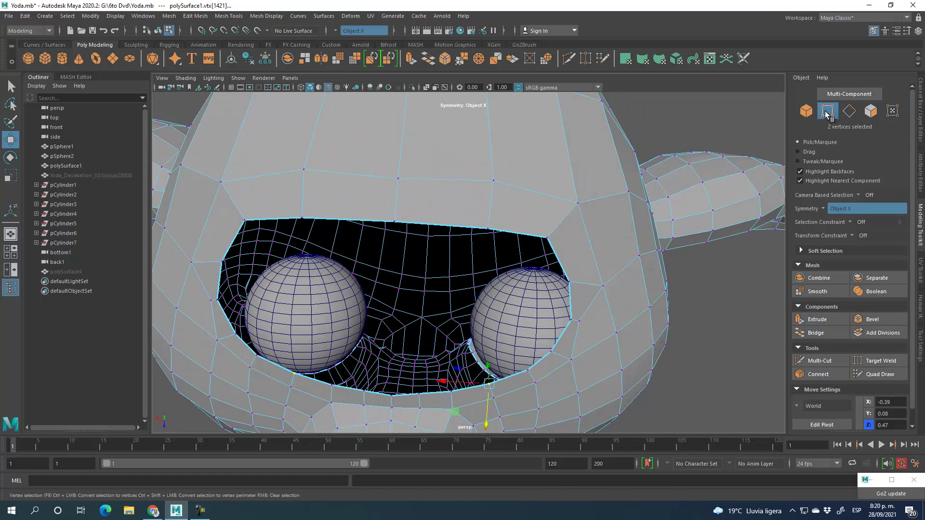
pyautogui.click(849, 111)
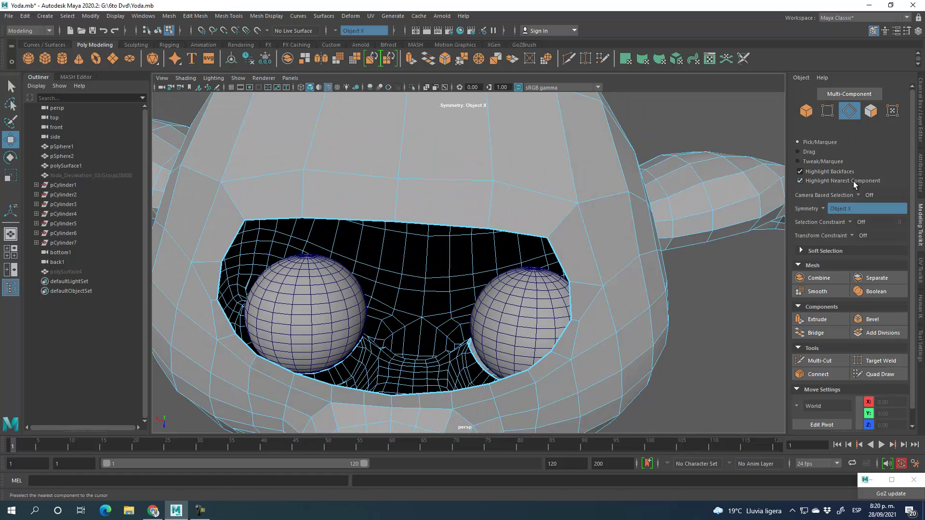
pyautogui.click(819, 360)
pyautogui.click(344, 219)
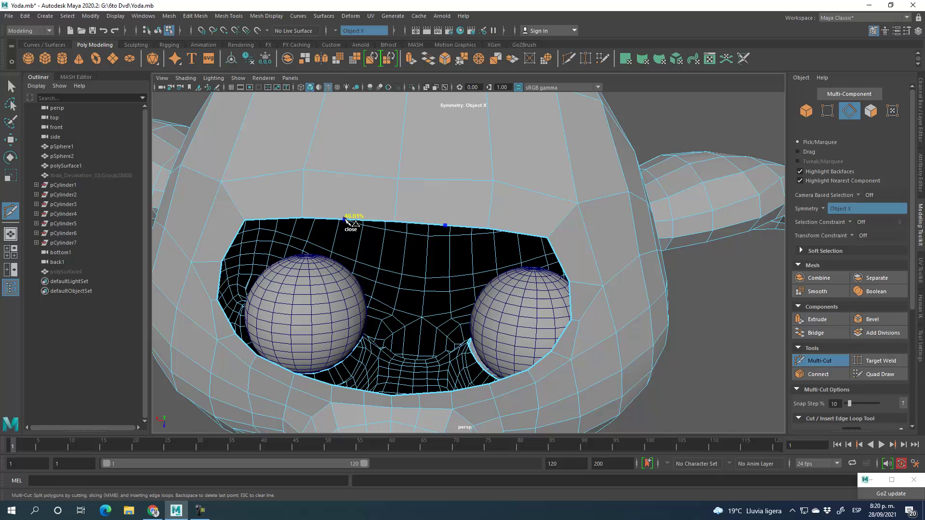
pyautogui.click(349, 194)
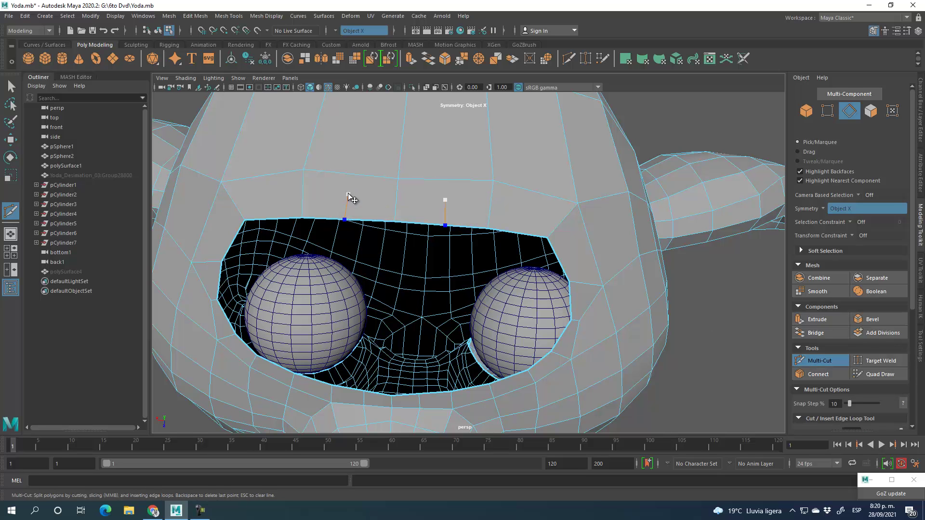
pyautogui.click(396, 199)
pyautogui.click(303, 169)
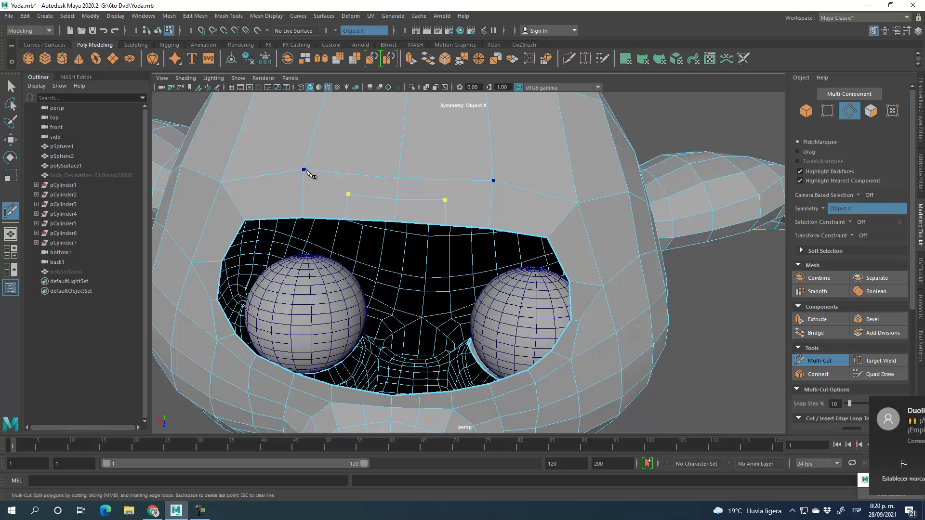
pyautogui.press('Return')
# Multi-Cut a line around each rear corner of the neck opening and connect its ends to the neighbouring vertices.
pyautogui.keyDown('alt'); pyautogui.moveTo(314, 209); pyautogui.dragTo(470, 204); pyautogui.keyUp('alt')
pyautogui.click(443, 214)
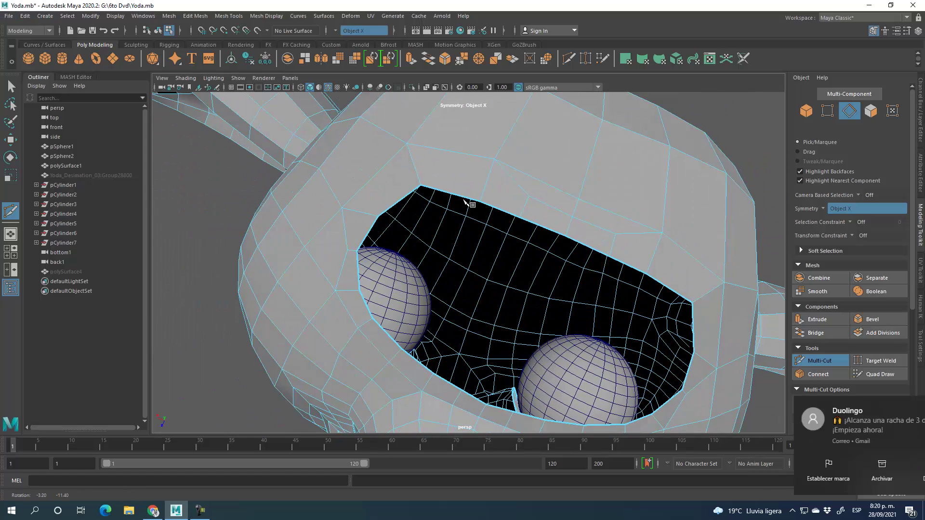
pyautogui.click(453, 194)
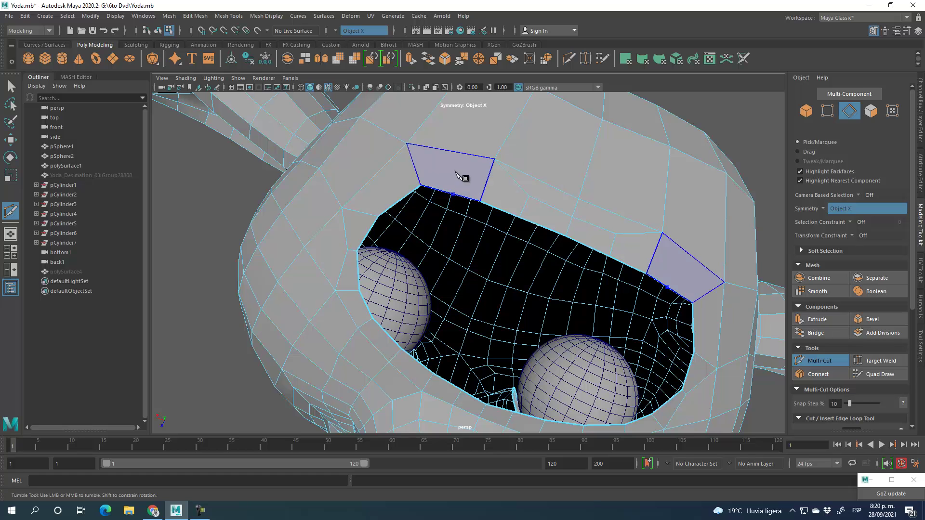
pyautogui.click(401, 197)
pyautogui.keyDown('alt'); pyautogui.moveTo(440, 212); pyautogui.dragTo(461, 219); pyautogui.keyUp('alt')
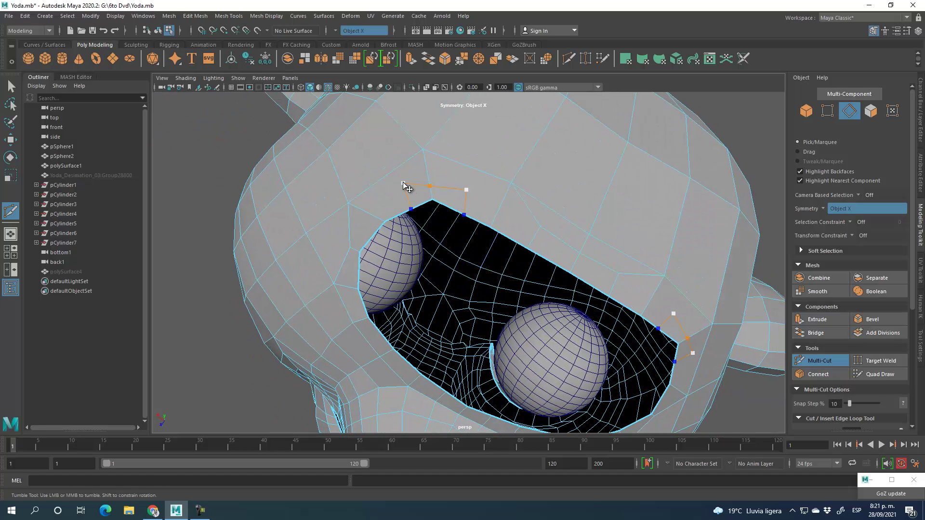
pyautogui.click(348, 202)
pyautogui.hotkey('ctrl', 'z')
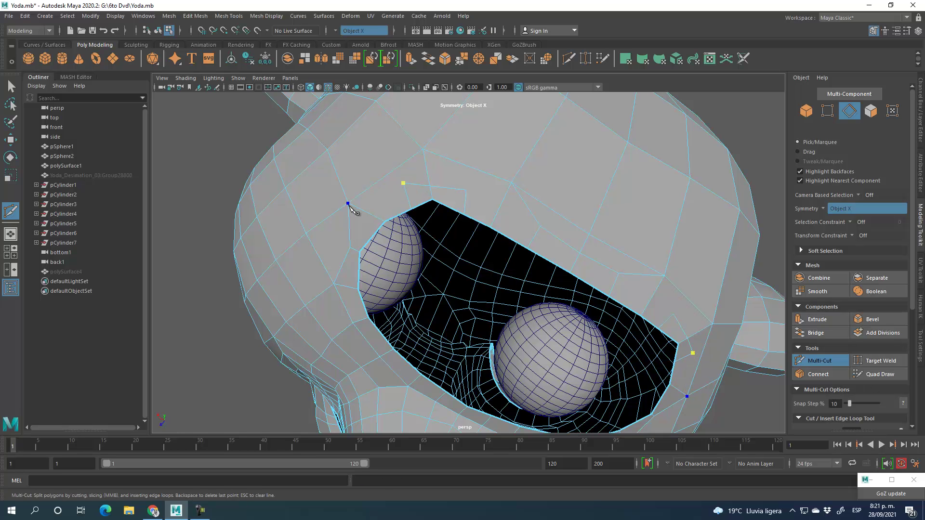
pyautogui.rightClick(467, 191)
pyautogui.click(512, 183)
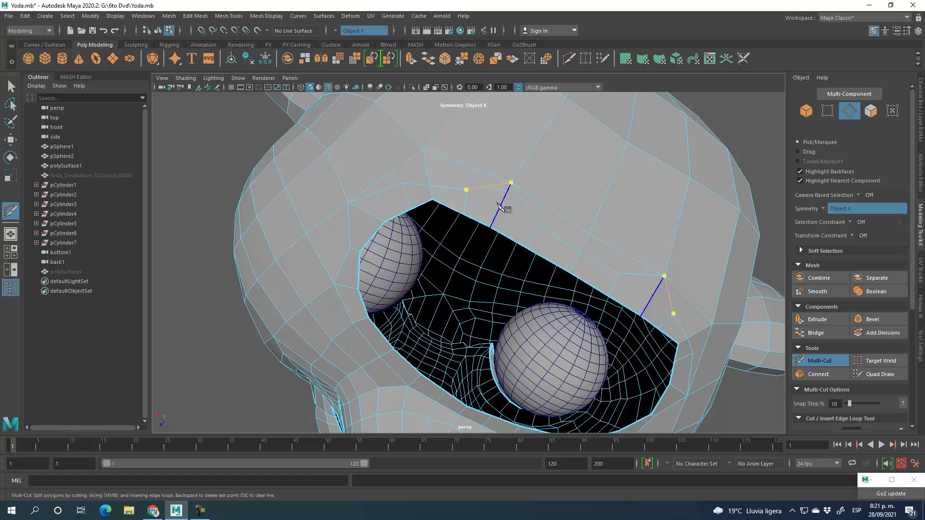
pyautogui.click(817, 360)
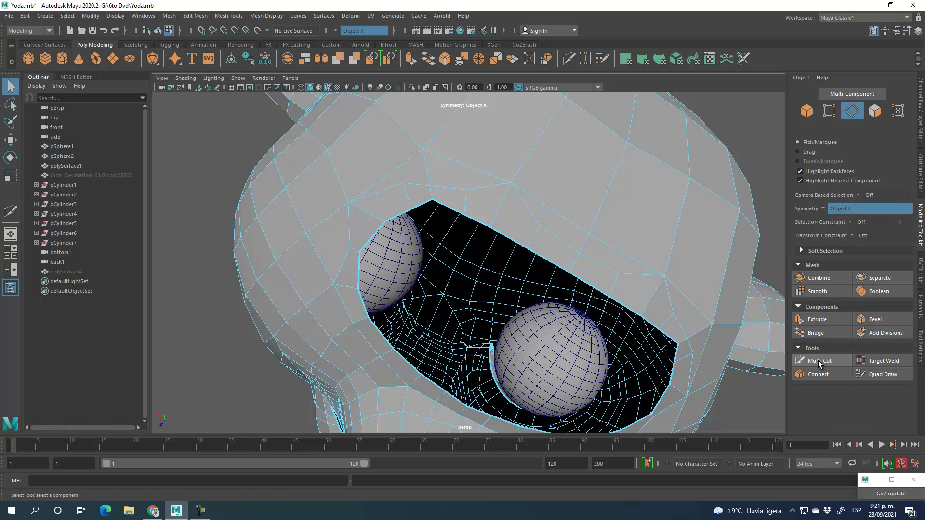
# Reposition the mirrored cut and border vertices at the rear corners of the neck opening to round them off.
pyautogui.click(830, 111)
pyautogui.click(403, 183)
pyautogui.press('w')
pyautogui.moveTo(358, 194)
pyautogui.mouseDown()
pyautogui.moveTo(351, 208)
pyautogui.moveTo(374, 191)
pyautogui.mouseUp()
pyautogui.click(412, 209)
pyautogui.click(430, 187)
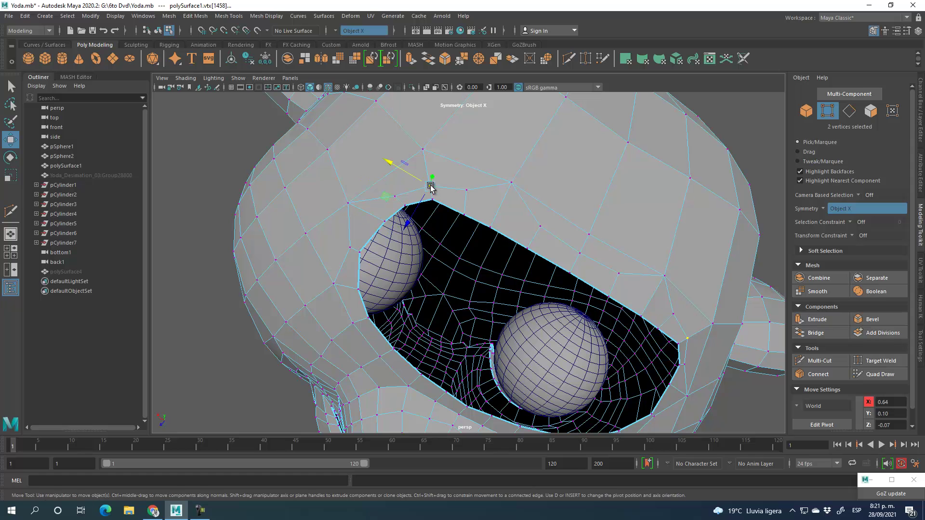
pyautogui.moveTo(399, 196); pyautogui.dragTo(347, 198)
pyautogui.click(394, 196)
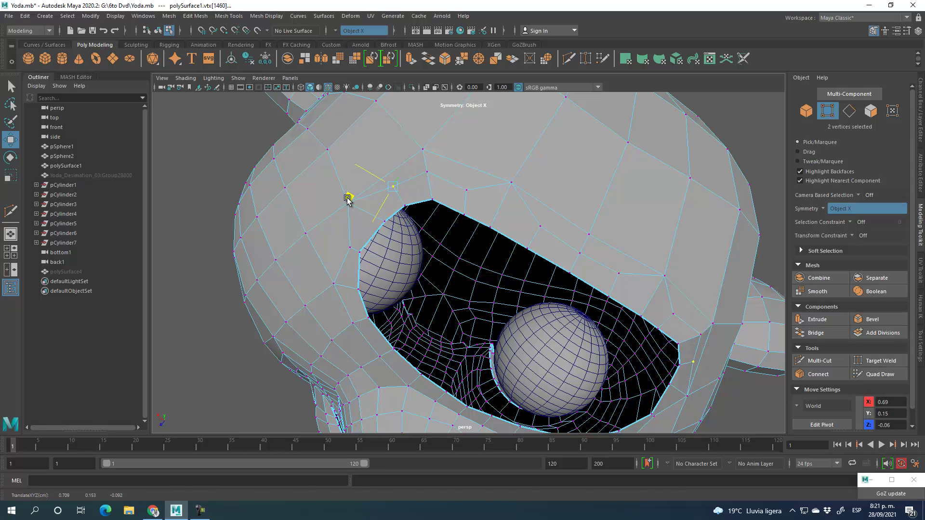
pyautogui.click(404, 212)
pyautogui.moveTo(403, 212); pyautogui.dragTo(358, 221)
# Move the mirrored vertices between the rear corners and the centre to curve the neck opening's rear border.
pyautogui.click(466, 190)
pyautogui.moveTo(421, 202); pyautogui.dragTo(424, 213, button='middle')
pyautogui.click(464, 215)
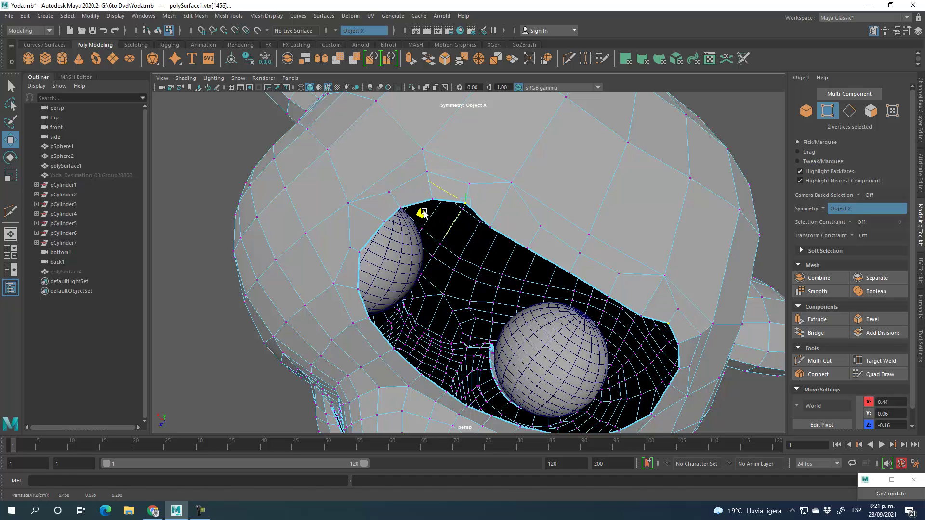
pyautogui.moveTo(500, 232); pyautogui.dragTo(536, 257, button='middle')
pyautogui.click(528, 250)
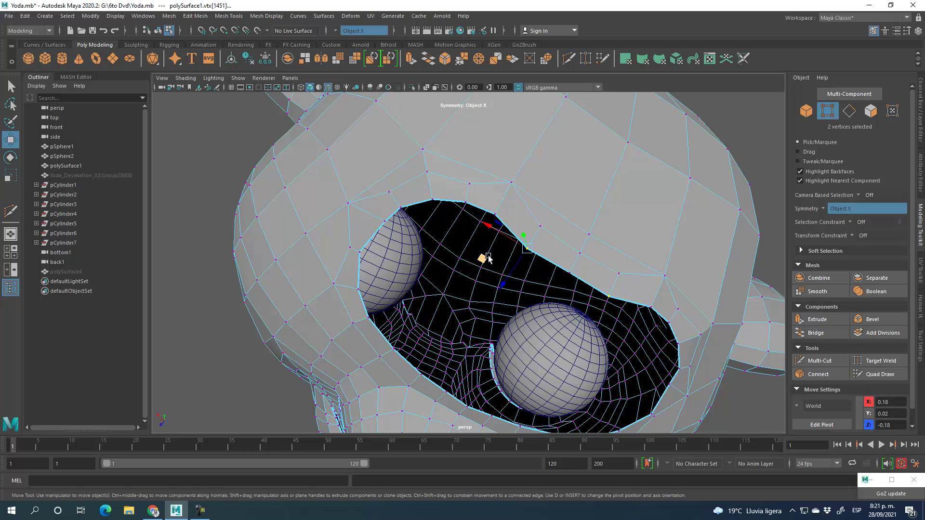
pyautogui.moveTo(483, 260); pyautogui.dragTo(488, 253)
pyautogui.moveTo(546, 231); pyautogui.dragTo(540, 229, button='middle')
pyautogui.moveTo(497, 238); pyautogui.dragTo(502, 230)
# Move the inner and border vertices on the rear centre line of the neck opening to align with the curved edge flow.
pyautogui.keyDown('alt'); pyautogui.moveTo(586, 267); pyautogui.dragTo(610, 272); pyautogui.keyUp('alt')
pyautogui.click(568, 224)
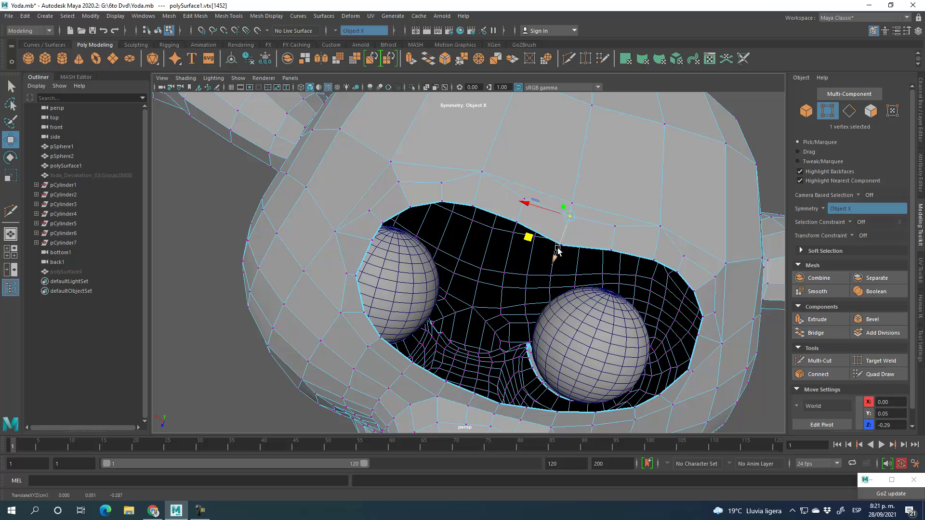
pyautogui.scroll(-4, 589, 260)
pyautogui.scroll(7, 570, 292)
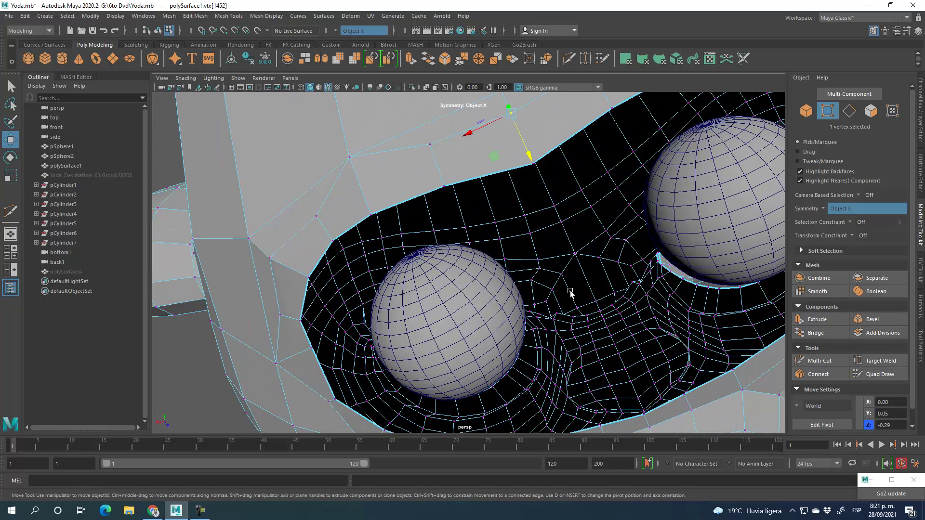
pyautogui.moveTo(547, 220)
pyautogui.keyDown('alt'); pyautogui.mouseDown()
pyautogui.moveTo(592, 206)
pyautogui.moveTo(557, 206)
pyautogui.mouseUp(); pyautogui.keyUp('alt')
pyautogui.click(561, 215)
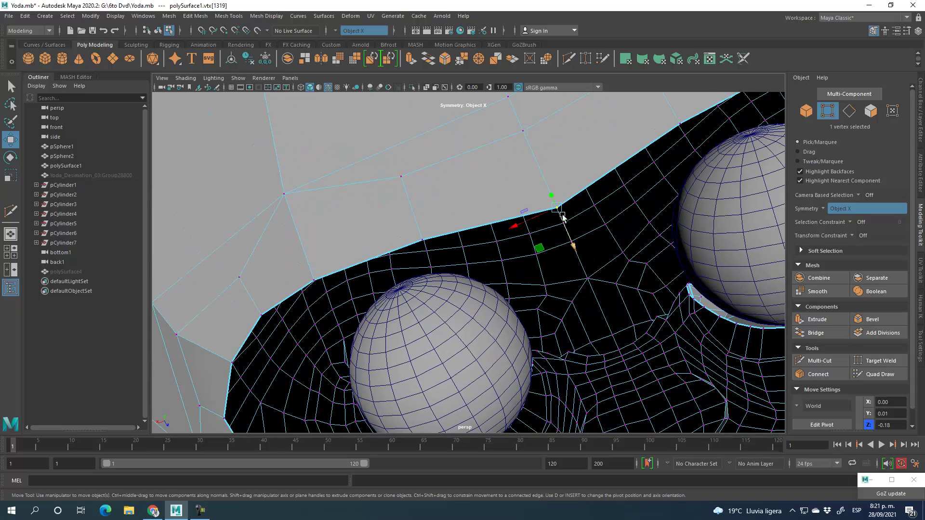
pyautogui.moveTo(578, 247); pyautogui.dragTo(587, 212)
pyautogui.scroll(-5, 546, 279)
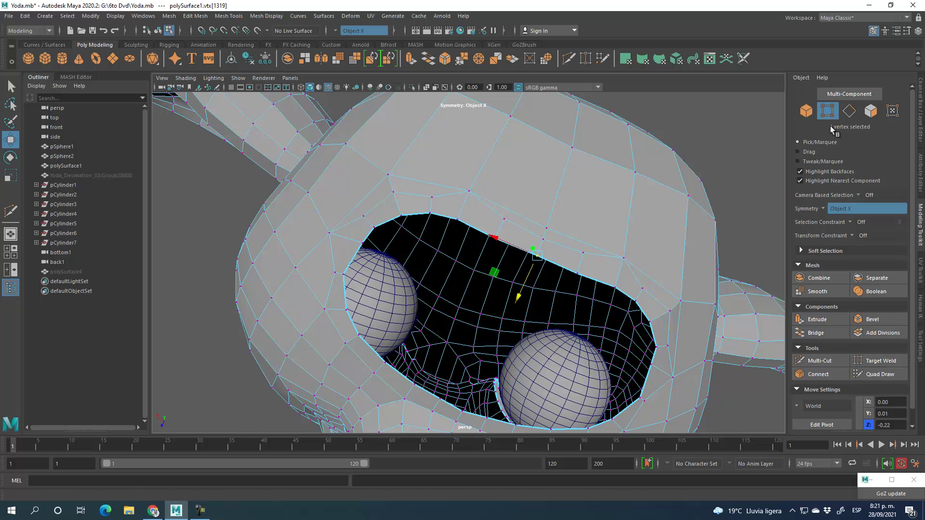
# Extrude the border edge loop of the head's neck opening a short distance downward to form a collar.
pyautogui.click(849, 110)
pyautogui.doubleClick(414, 215)
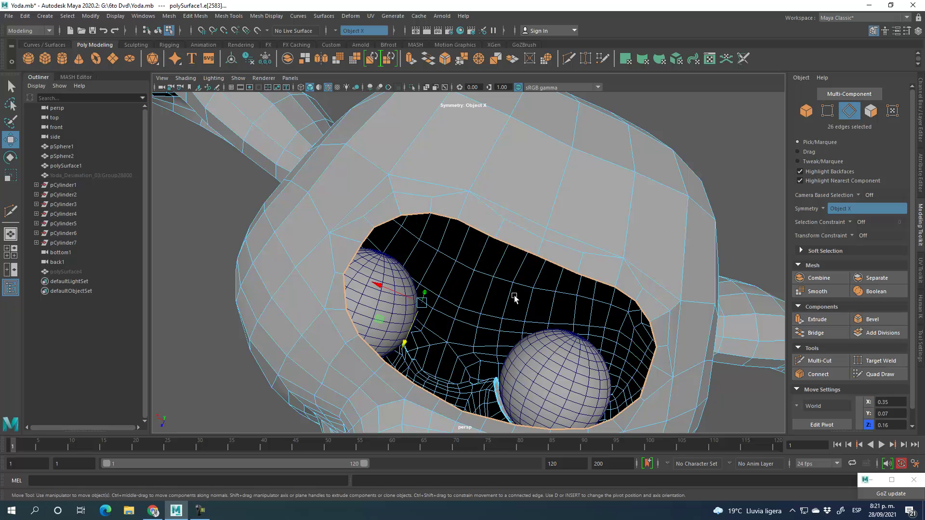
pyautogui.keyDown('alt'); pyautogui.moveTo(474, 226); pyautogui.dragTo(524, 362); pyautogui.keyUp('alt')
pyautogui.scroll(-5, 553, 312)
pyautogui.click(806, 111)
pyautogui.keyDown('alt'); pyautogui.moveTo(660, 282); pyautogui.dragTo(347, 400); pyautogui.keyUp('alt')
pyautogui.keyDown('alt'); pyautogui.moveTo(562, 362); pyautogui.dragTo(597, 337); pyautogui.keyUp('alt')
pyautogui.keyDown('alt'); pyautogui.moveTo(544, 329); pyautogui.dragTo(599, 267, button='middle'); pyautogui.keyUp('alt')
pyautogui.scroll(3, 622, 284)
pyautogui.keyDown('alt'); pyautogui.moveTo(650, 301); pyautogui.dragTo(653, 340); pyautogui.keyUp('alt')
pyautogui.click(849, 113)
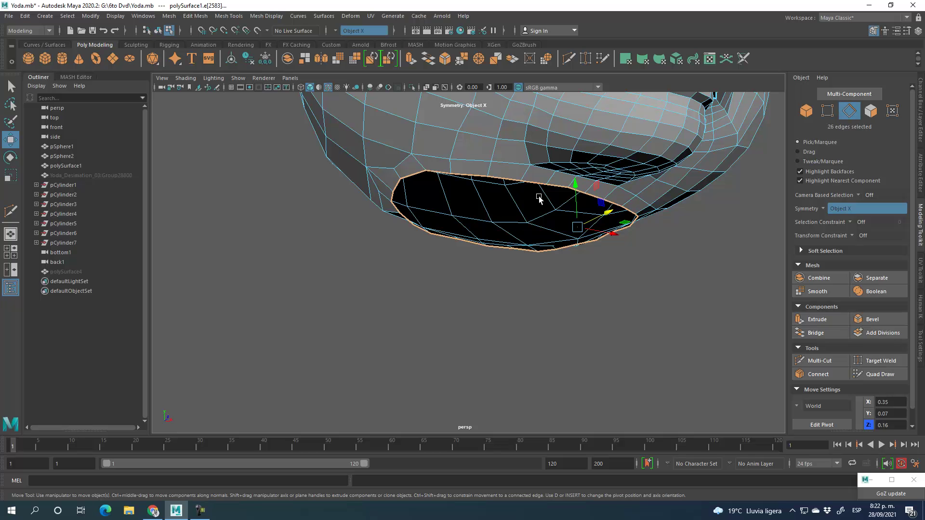
pyautogui.moveTo(577, 196)
pyautogui.keyDown('shift'); pyautogui.mouseDown()
pyautogui.moveTo(579, 213)
pyautogui.moveTo(577, 204)
pyautogui.mouseUp(); pyautogui.keyUp('shift')
pyautogui.keyDown('alt'); pyautogui.moveTo(605, 242); pyautogui.dragTo(619, 318); pyautogui.keyUp('alt')
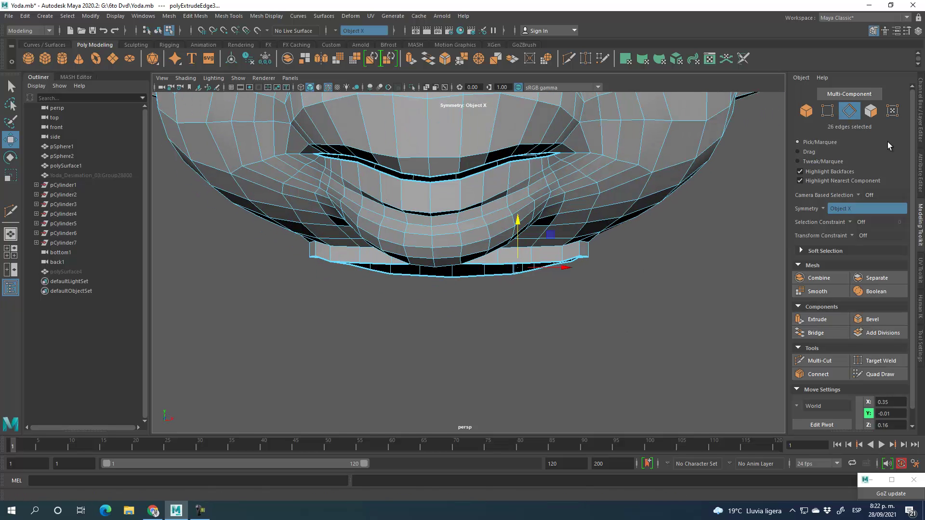
# Scale the collar's lower border vertically to flatten it and adjust its mirrored side edges.
pyautogui.click(11, 175)
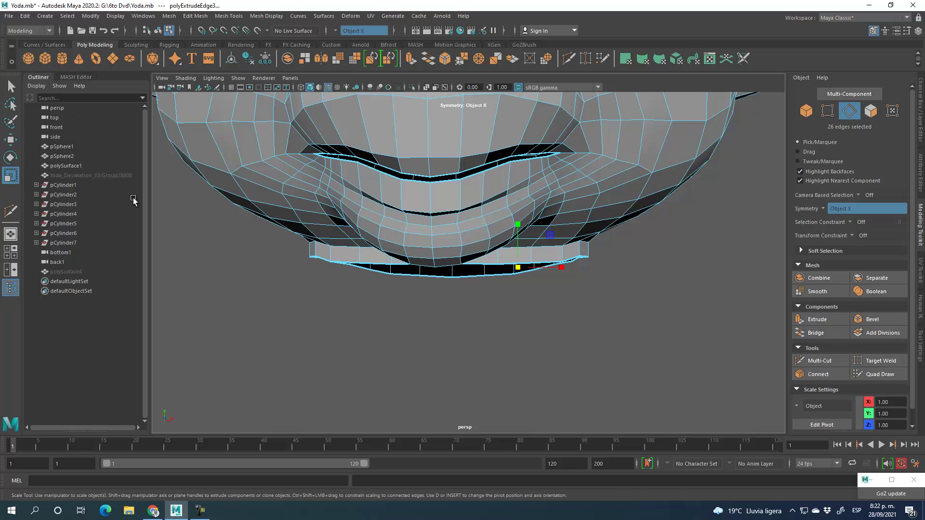
pyautogui.moveTo(514, 234); pyautogui.dragTo(366, 349)
pyautogui.click(10, 140)
pyautogui.keyDown('alt'); pyautogui.moveTo(525, 318); pyautogui.dragTo(549, 309); pyautogui.keyUp('alt')
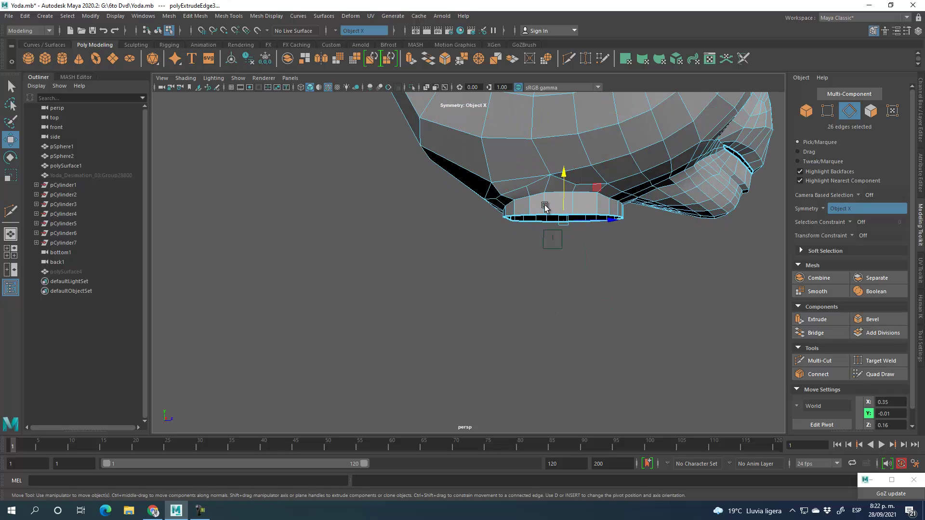
pyautogui.keyDown('alt'); pyautogui.moveTo(573, 204); pyautogui.dragTo(565, 261); pyautogui.keyUp('alt')
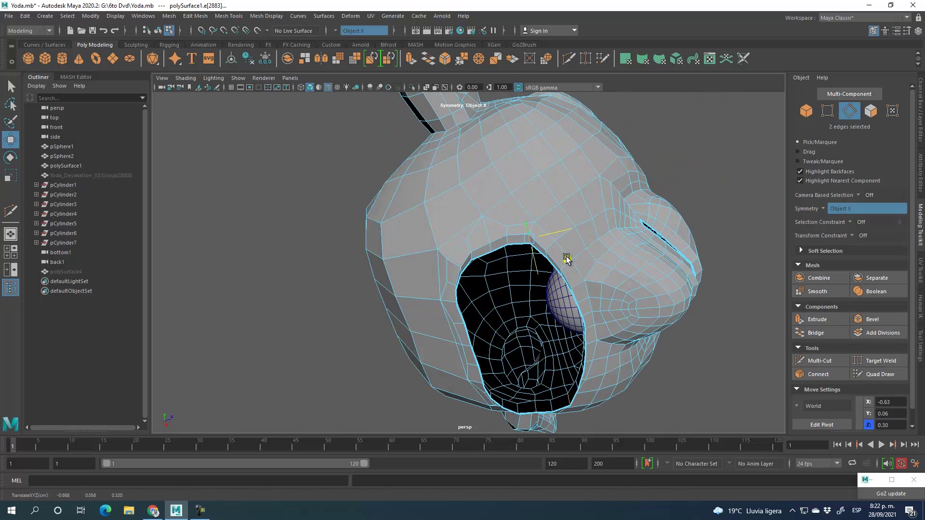
pyautogui.keyDown('alt'); pyautogui.moveTo(501, 291); pyautogui.dragTo(552, 299); pyautogui.keyUp('alt')
pyautogui.keyDown('alt'); pyautogui.moveTo(552, 300); pyautogui.dragTo(550, 293, button='middle'); pyautogui.keyUp('alt')
# Return to object mode, show all hidden objects, and compare the head's collar with the body.
pyautogui.click(806, 115)
pyautogui.keyDown('alt'); pyautogui.moveTo(578, 338); pyautogui.dragTo(583, 400, button='middle'); pyautogui.keyUp('alt')
pyautogui.keyDown('alt'); pyautogui.moveTo(554, 338); pyautogui.dragTo(386, 241, button='right'); pyautogui.keyUp('alt')
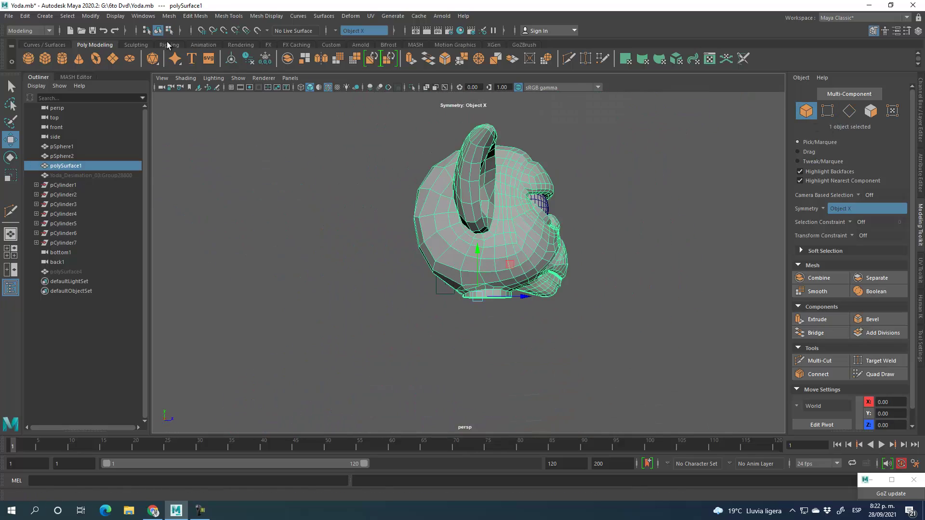
pyautogui.click(114, 16)
pyautogui.moveTo(144, 76)
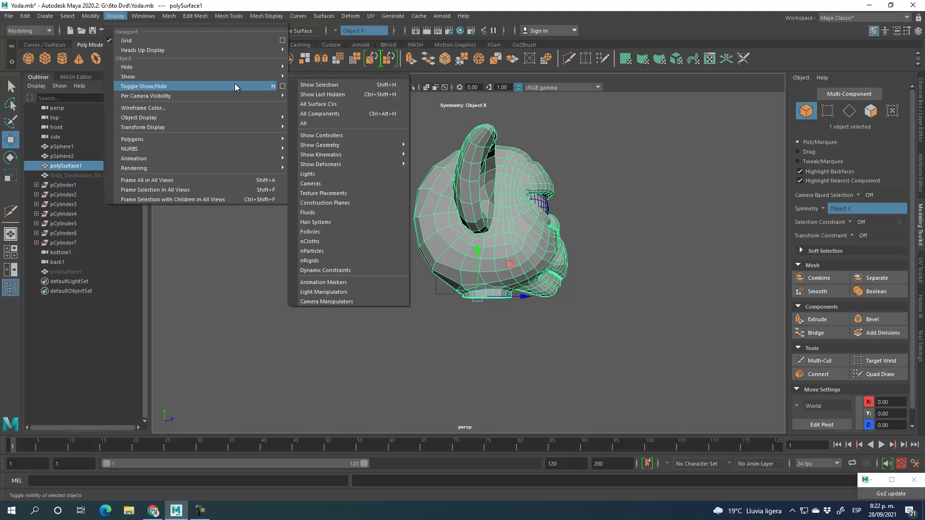
pyautogui.click(329, 125)
pyautogui.keyDown('alt'); pyautogui.moveTo(508, 368); pyautogui.dragTo(501, 295, button='middle'); pyautogui.keyUp('alt')
pyautogui.keyDown('alt'); pyautogui.moveTo(501, 296); pyautogui.dragTo(578, 270); pyautogui.keyUp('alt')
pyautogui.scroll(5, 505, 274)
pyautogui.keyDown('alt'); pyautogui.moveTo(565, 159); pyautogui.dragTo(524, 233, button='middle'); pyautogui.keyUp('alt')
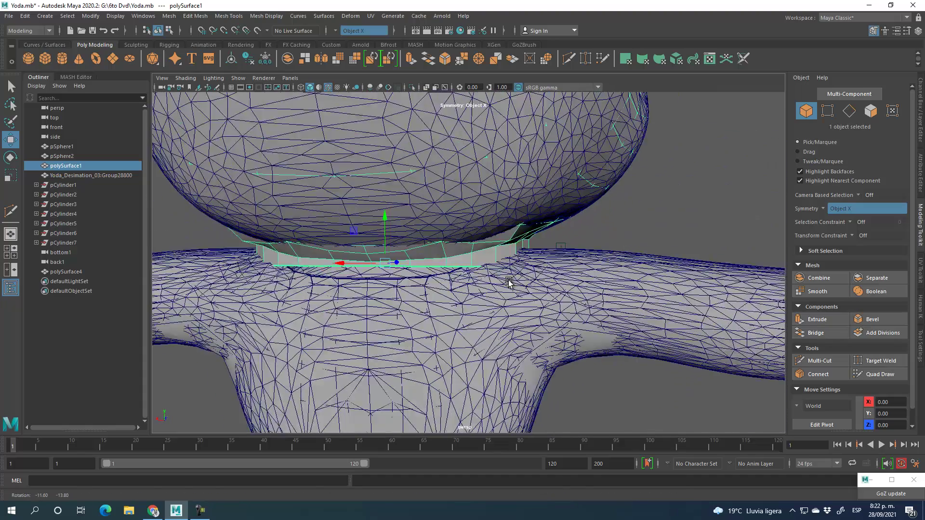
pyautogui.keyDown('alt'); pyautogui.moveTo(525, 233); pyautogui.dragTo(535, 272); pyautogui.keyUp('alt')
pyautogui.scroll(2, 442, 279)
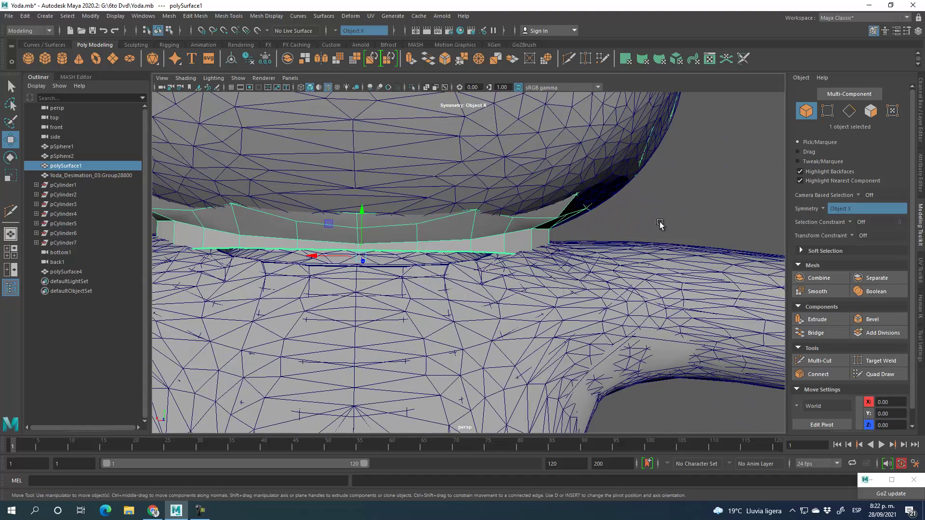
# Slide the Yoda_Desimation_03:Group28800 mesh away from the retopologized model and delete it.
pyautogui.click(730, 268)
pyautogui.scroll(-5, 598, 330)
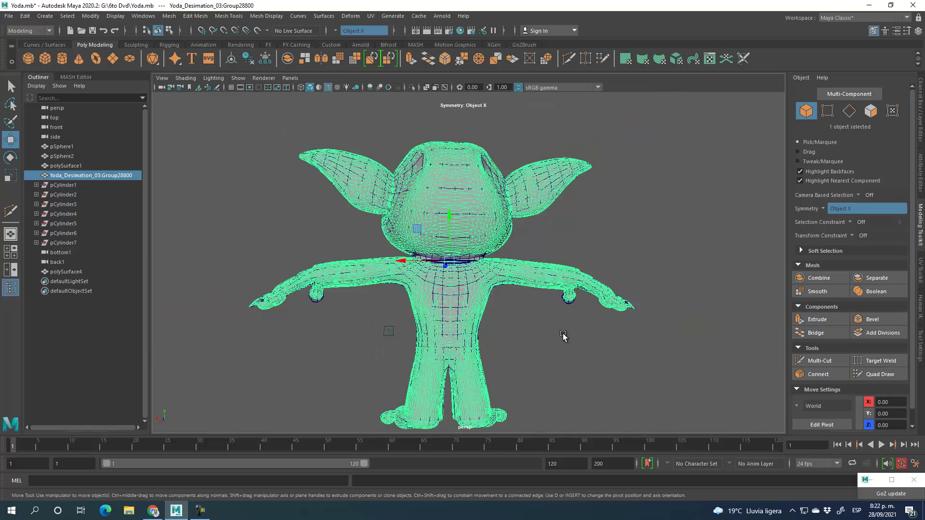
pyautogui.keyDown('alt'); pyautogui.moveTo(563, 337); pyautogui.dragTo(467, 334); pyautogui.keyUp('alt')
pyautogui.moveTo(495, 258); pyautogui.dragTo(830, 235)
pyautogui.keyDown('alt'); pyautogui.moveTo(684, 311); pyautogui.dragTo(298, 327, button='middle'); pyautogui.keyUp('alt')
pyautogui.keyDown('alt'); pyautogui.moveTo(424, 313); pyautogui.dragTo(390, 301); pyautogui.keyUp('alt')
pyautogui.moveTo(597, 299); pyautogui.dragTo(809, 305)
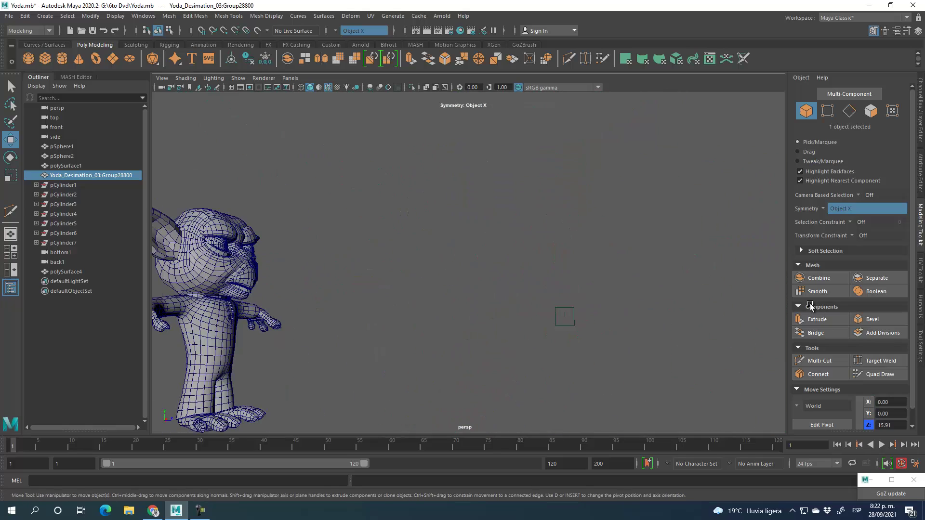
pyautogui.keyDown('alt'); pyautogui.moveTo(490, 316); pyautogui.dragTo(716, 272, button='middle'); pyautogui.keyUp('alt')
pyautogui.keyDown('alt'); pyautogui.moveTo(444, 327); pyautogui.dragTo(475, 310); pyautogui.keyUp('alt')
pyautogui.press('Delete')
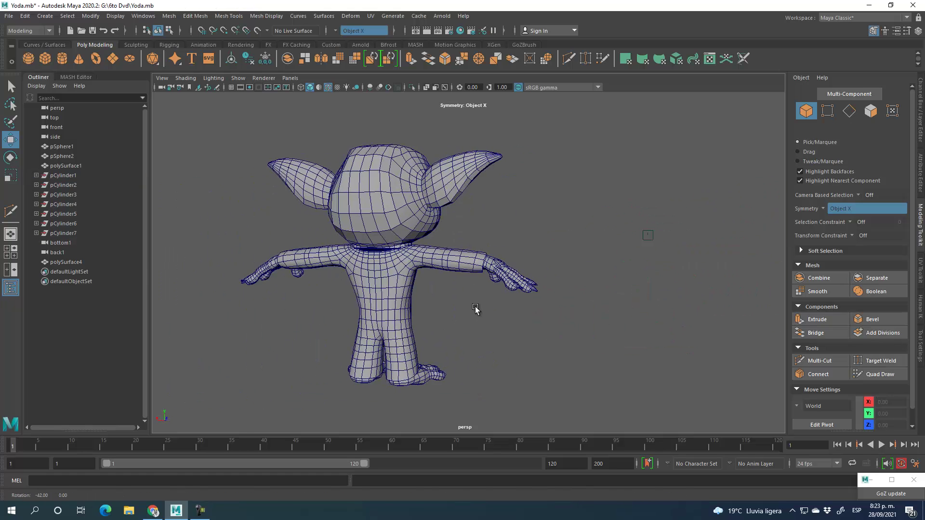
# Try to scale the collar's lower border loop horizontally with Object X symmetry active.
pyautogui.scroll(5, 425, 384)
pyautogui.scroll(8, 425, 384)
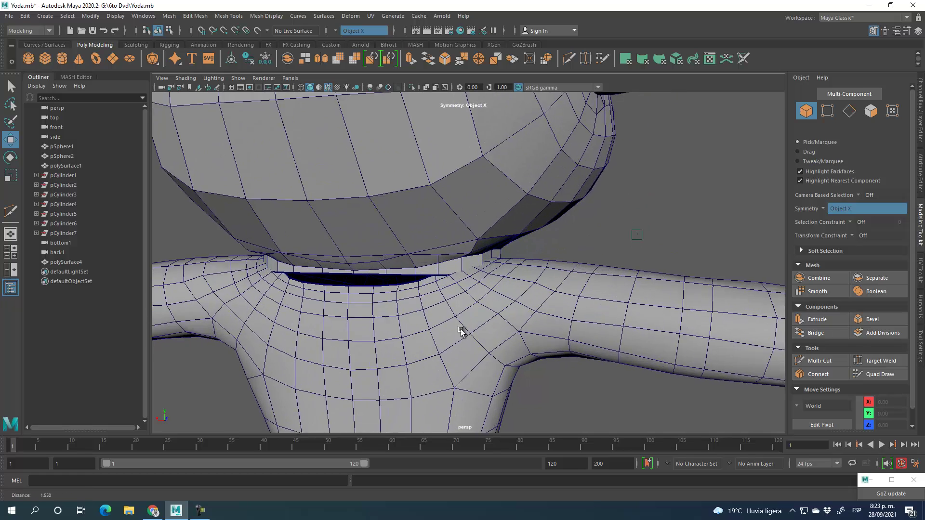
pyautogui.keyDown('alt'); pyautogui.moveTo(522, 307); pyautogui.dragTo(609, 230); pyautogui.keyUp('alt')
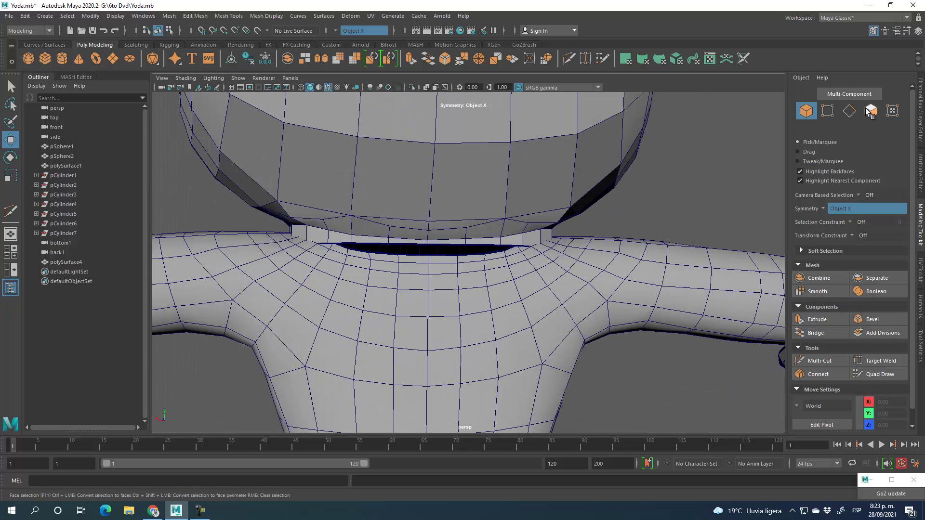
pyautogui.click(517, 186)
pyautogui.click(849, 111)
pyautogui.click(421, 248)
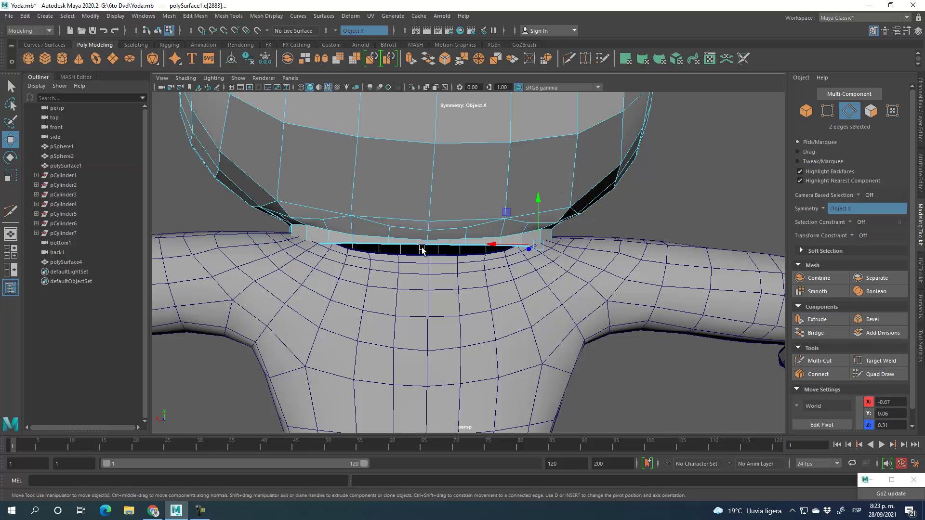
pyautogui.click(11, 176)
pyautogui.moveTo(444, 252); pyautogui.dragTo(462, 251)
pyautogui.hotkey('ctrl', 'z')
# Turn symmetry off and scale the collar's lower border loop inward so the neck narrows.
pyautogui.click(841, 211)
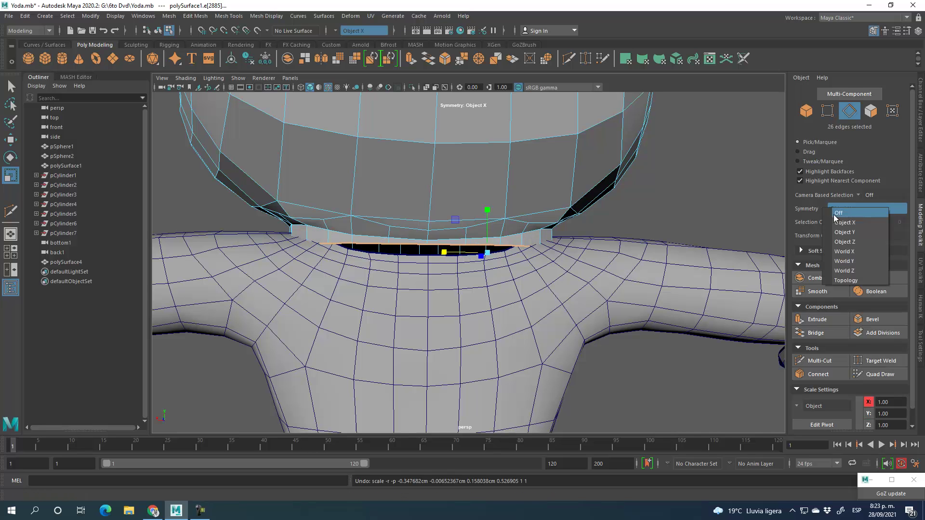
pyautogui.click(848, 213)
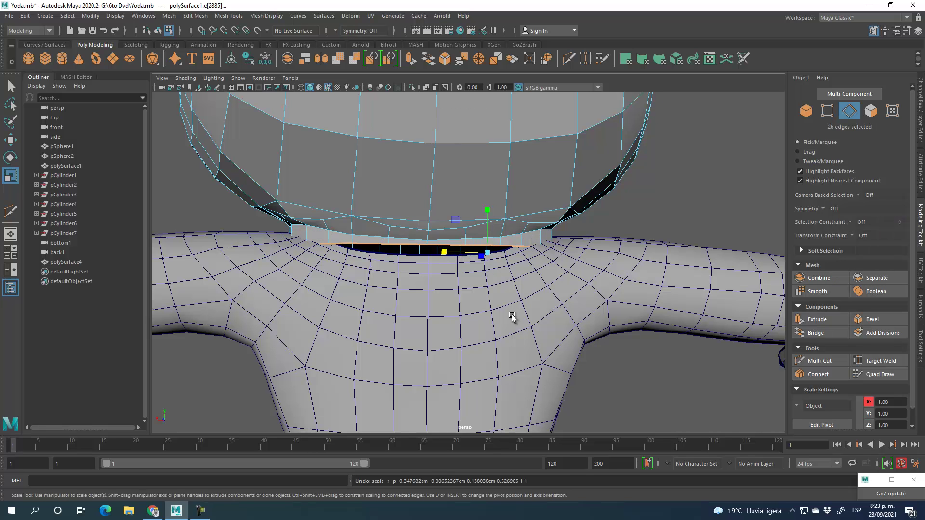
pyautogui.keyDown('alt'); pyautogui.moveTo(512, 315); pyautogui.dragTo(527, 315, button='middle'); pyautogui.keyUp('alt')
pyautogui.click(693, 206)
pyautogui.doubleClick(461, 244)
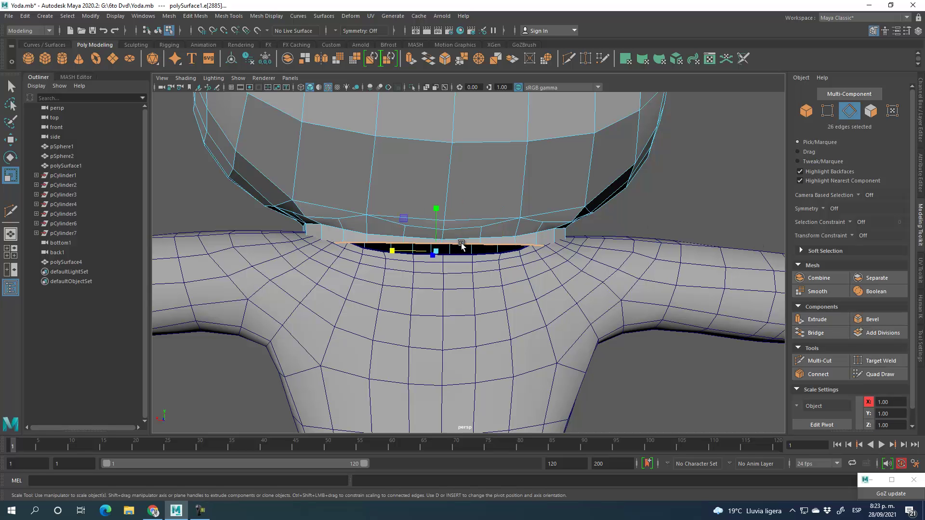
pyautogui.moveTo(437, 251); pyautogui.dragTo(470, 287)
pyautogui.hotkey('ctrl', 'z')
pyautogui.keyDown('alt'); pyautogui.moveTo(382, 317); pyautogui.dragTo(440, 296); pyautogui.keyUp('alt')
pyautogui.moveTo(332, 277); pyautogui.dragTo(339, 281)
pyautogui.keyDown('alt'); pyautogui.moveTo(338, 281); pyautogui.dragTo(476, 328); pyautogui.keyUp('alt')
# Move the whole head mesh slightly upward to open a gap above the body's neck opening.
pyautogui.click(806, 111)
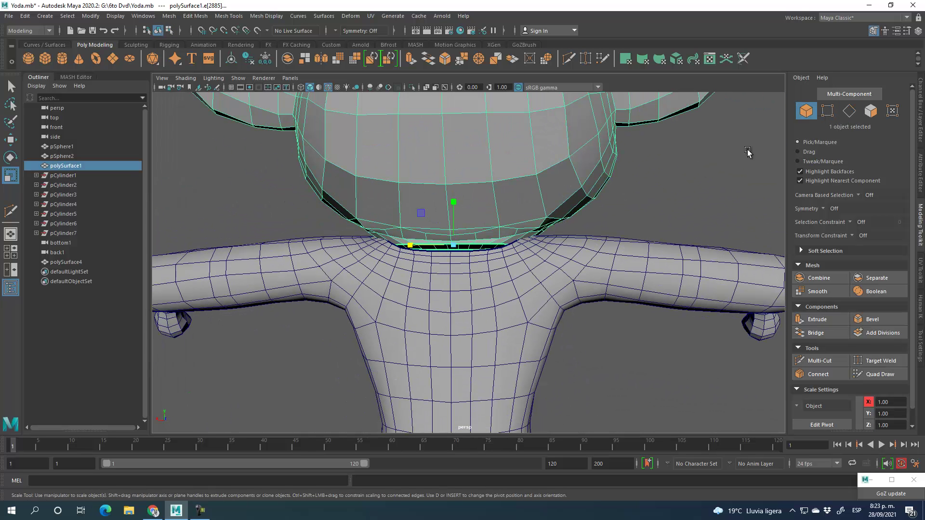
pyautogui.press('e')
pyautogui.press('w')
pyautogui.moveTo(446, 215); pyautogui.dragTo(450, 182)
# Select the body's neck border loop and compare its edges with those of the head's collar from several angles.
pyautogui.keyDown('alt'); pyautogui.moveTo(626, 251); pyautogui.dragTo(400, 297); pyautogui.keyUp('alt')
pyautogui.keyDown('alt'); pyautogui.moveTo(401, 297); pyautogui.dragTo(485, 301, button='right'); pyautogui.keyUp('alt')
pyautogui.keyDown('alt'); pyautogui.moveTo(486, 301); pyautogui.dragTo(578, 337); pyautogui.keyUp('alt')
pyautogui.click(562, 304)
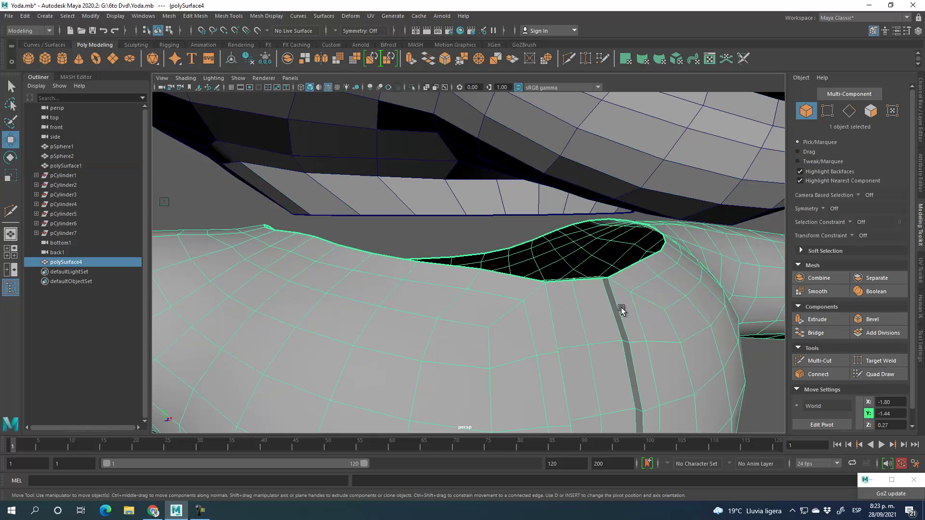
pyautogui.click(849, 110)
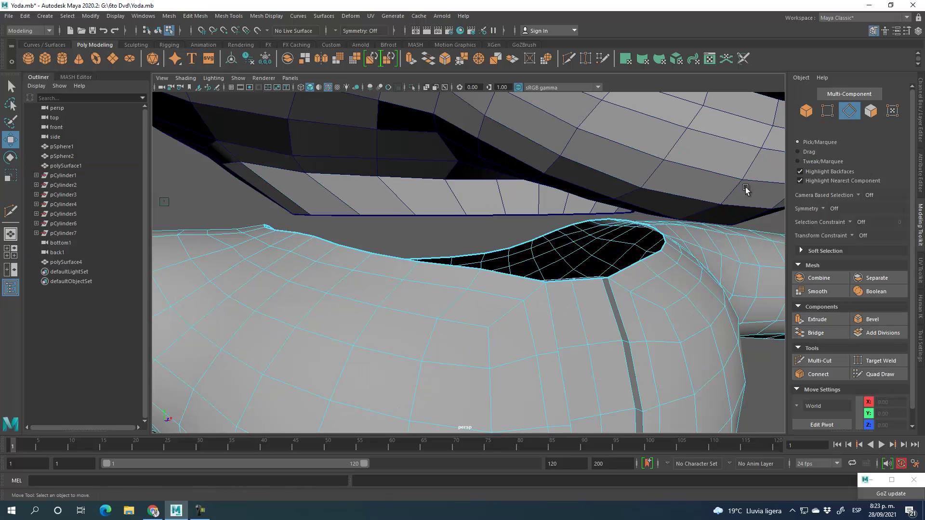
pyautogui.doubleClick(597, 279)
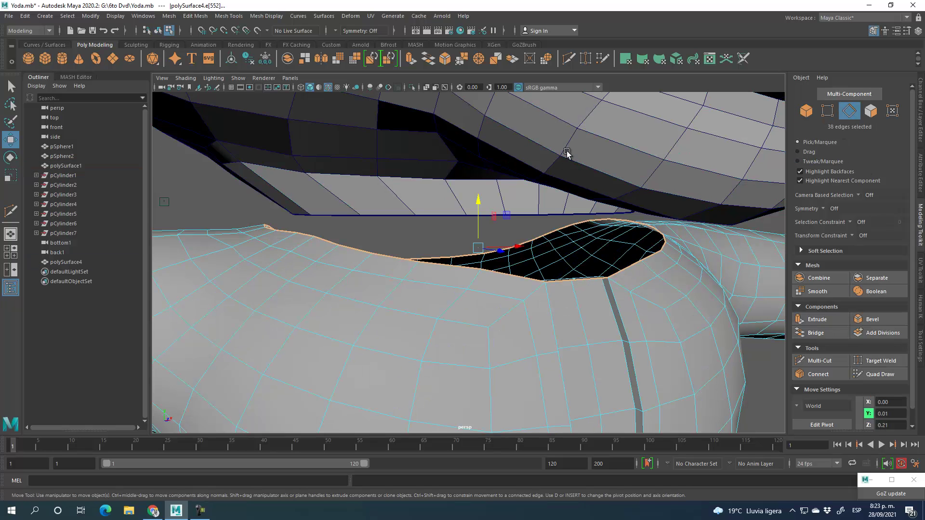
pyautogui.keyDown('alt'); pyautogui.moveTo(380, 316); pyautogui.dragTo(427, 305); pyautogui.keyUp('alt')
pyautogui.keyDown('alt'); pyautogui.moveTo(427, 305); pyautogui.dragTo(496, 293, button='middle'); pyautogui.keyUp('alt')
pyautogui.scroll(1, 495, 293)
pyautogui.scroll(1, 496, 293)
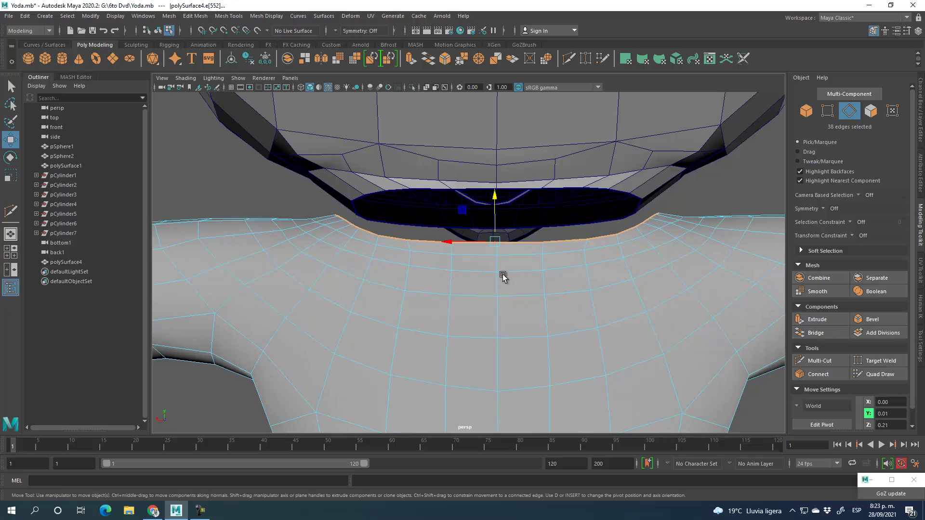
pyautogui.keyDown('alt'); pyautogui.moveTo(384, 287); pyautogui.dragTo(434, 310); pyautogui.keyUp('alt')
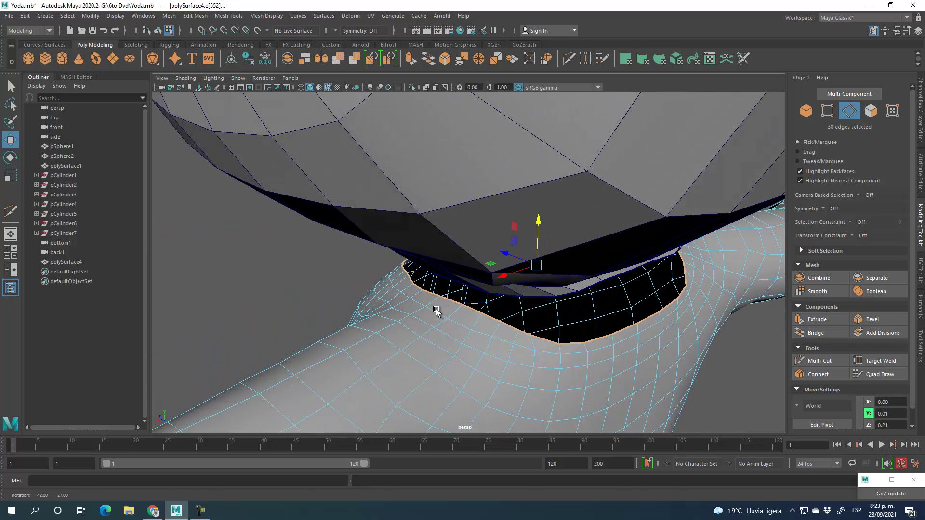
pyautogui.keyDown('alt'); pyautogui.moveTo(514, 369); pyautogui.dragTo(667, 242); pyautogui.keyUp('alt')
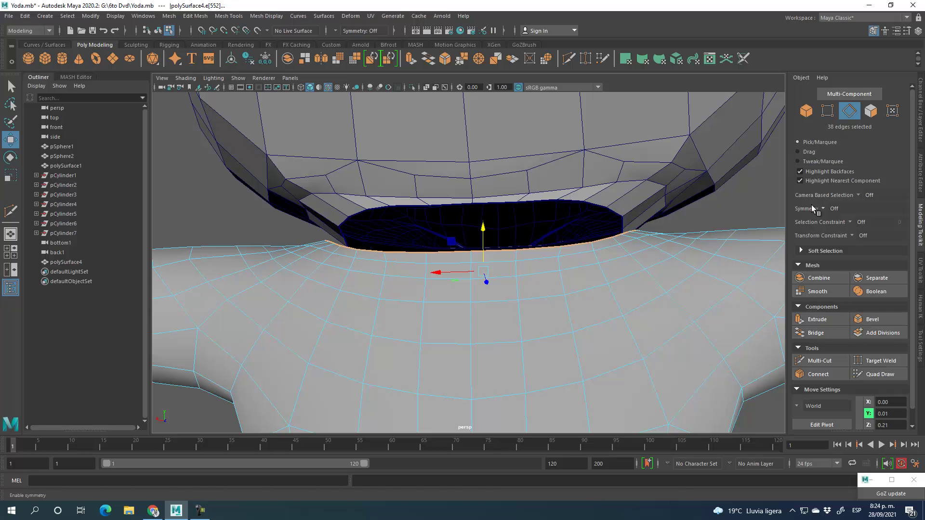
# Combine the head mesh polySurface1 and the body mesh polySurface4 into one object.
pyautogui.click(806, 110)
pyautogui.keyDown('shift'); pyautogui.click(539, 168); pyautogui.keyUp('shift')
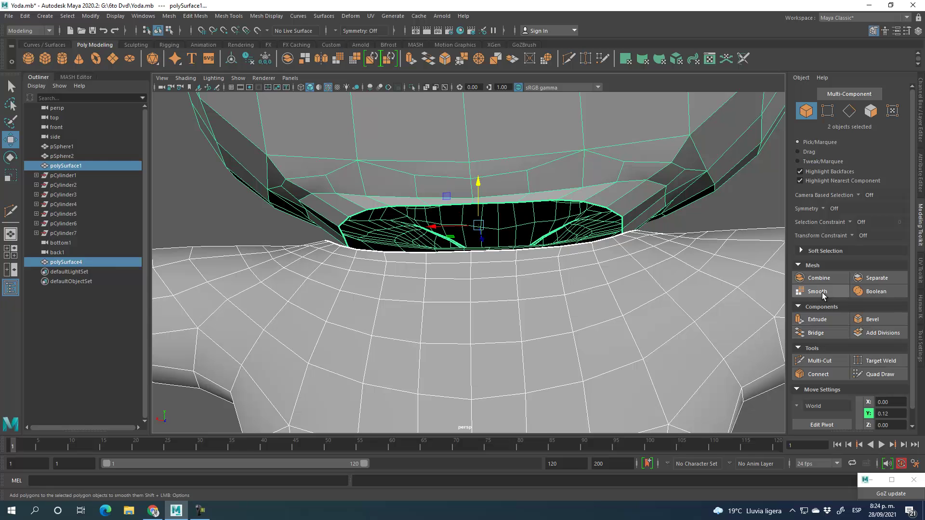
pyautogui.click(822, 279)
pyautogui.keyDown('alt'); pyautogui.moveTo(597, 273); pyautogui.dragTo(612, 282); pyautogui.keyUp('alt')
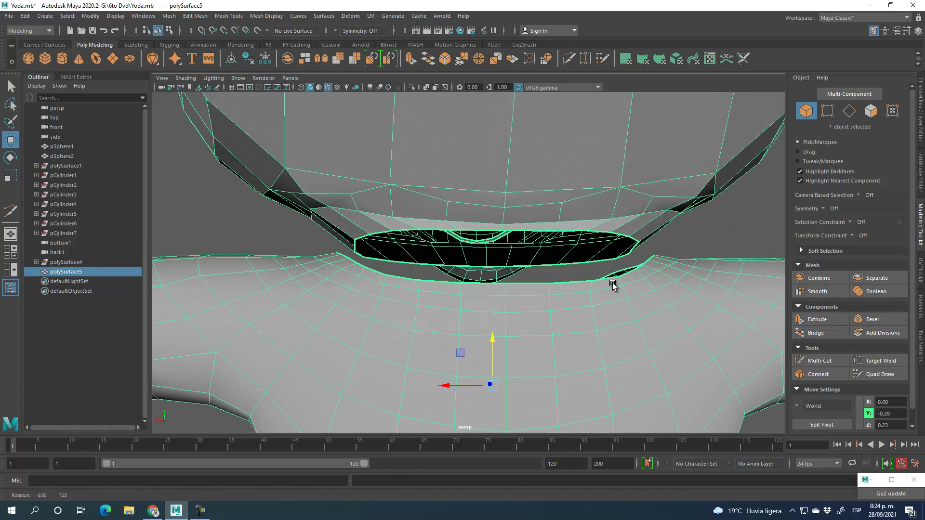
# Bridge the rear centre edges of the head and body neck borders with Object X symmetry enabled.
pyautogui.click(849, 110)
pyautogui.click(536, 229)
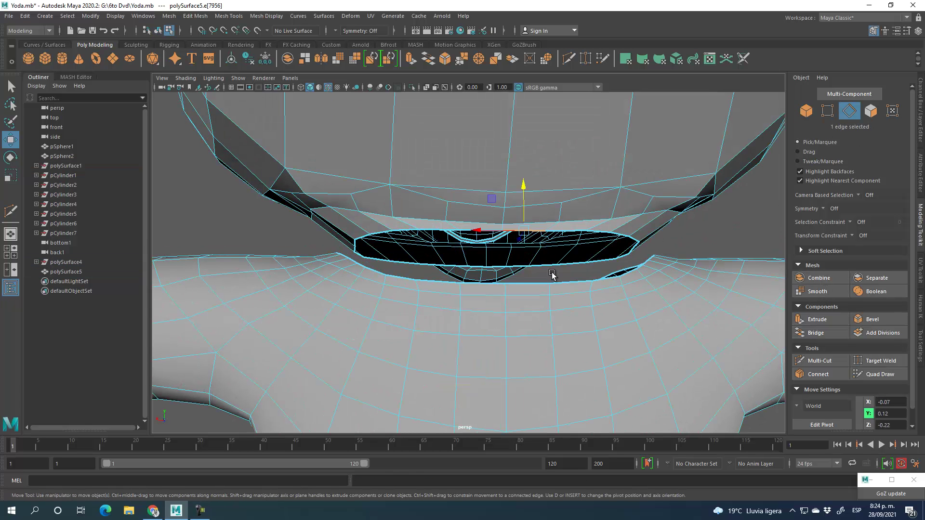
pyautogui.keyDown('alt'); pyautogui.moveTo(553, 275); pyautogui.dragTo(550, 270); pyautogui.keyUp('alt')
pyautogui.keyDown('shift'); pyautogui.click(521, 250); pyautogui.keyUp('shift')
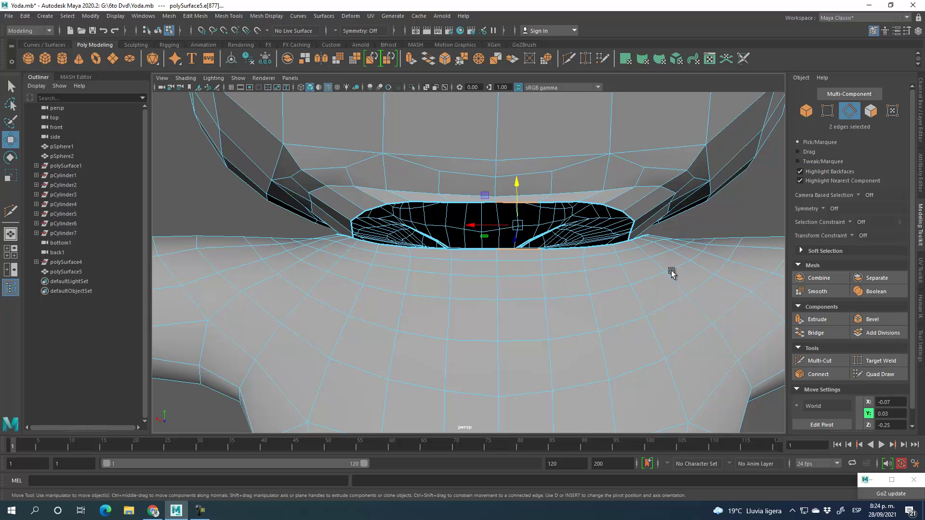
pyautogui.click(827, 213)
pyautogui.click(839, 223)
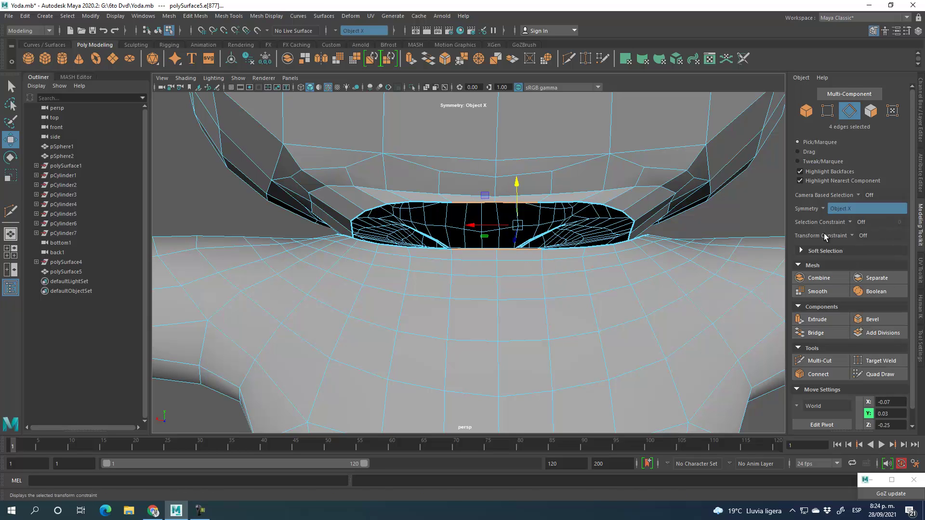
pyautogui.click(814, 333)
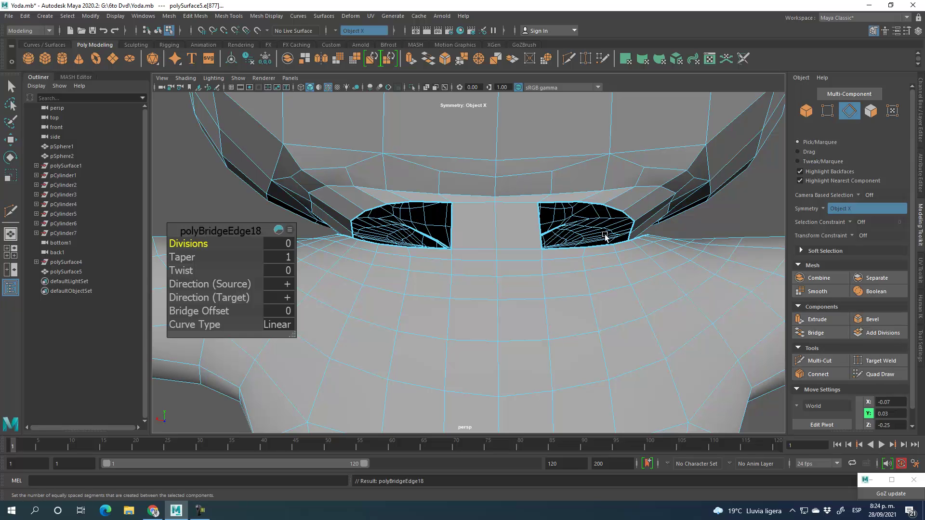
# Bridge the next three pairs of rear head and body neck border edges, working outward from the centre strip with Object X symmetry.
pyautogui.click(560, 203)
pyautogui.keyDown('alt'); pyautogui.moveTo(589, 271); pyautogui.dragTo(557, 271); pyautogui.keyUp('alt')
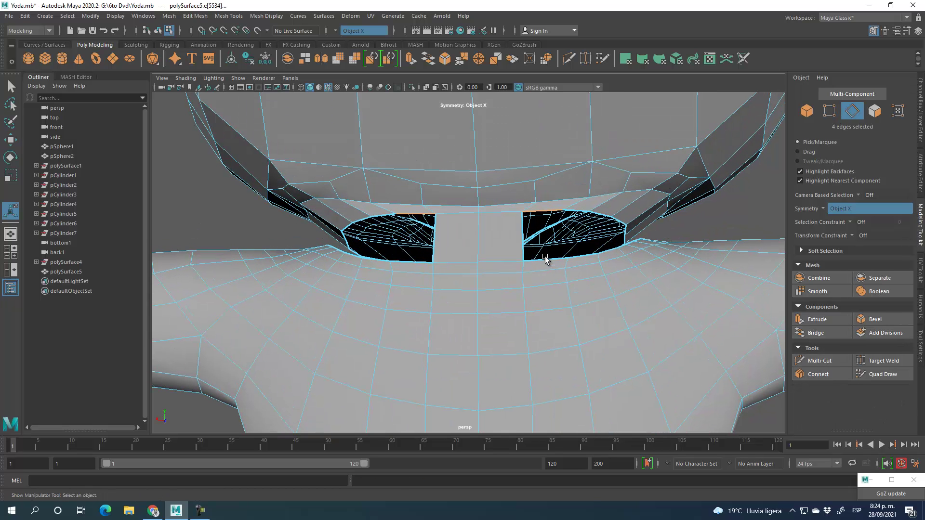
pyautogui.click(817, 333)
pyautogui.keyDown('alt'); pyautogui.moveTo(641, 250); pyautogui.dragTo(465, 217); pyautogui.keyUp('alt')
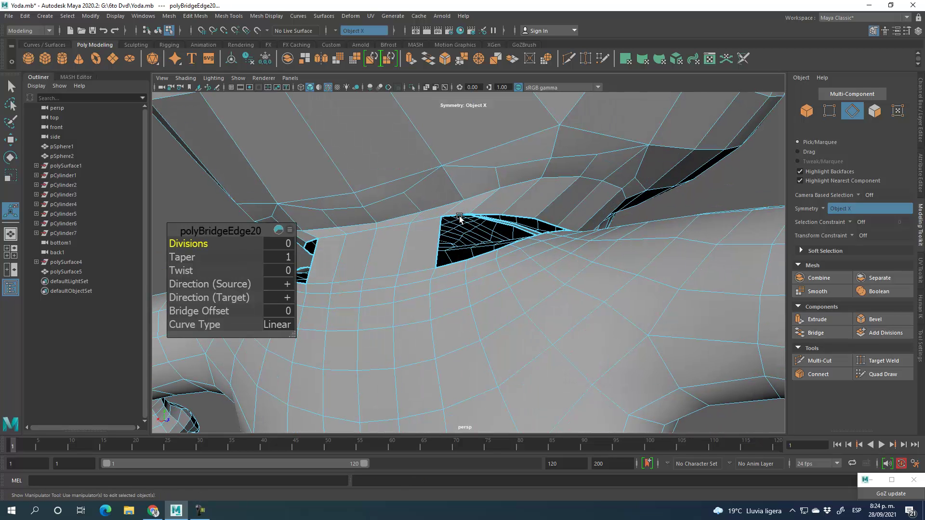
pyautogui.click(459, 218)
pyautogui.click(816, 333)
pyautogui.click(488, 215)
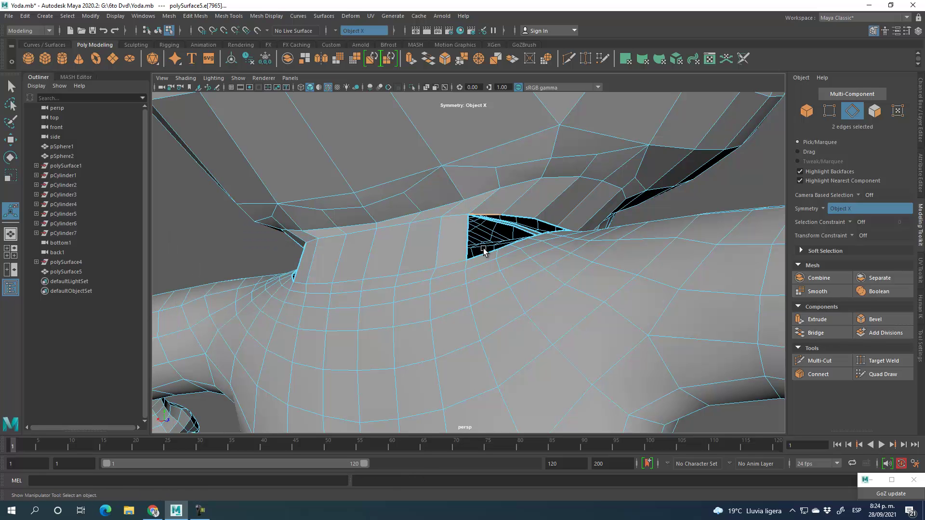
pyautogui.keyDown('shift'); pyautogui.click(481, 256); pyautogui.keyUp('shift')
pyautogui.click(823, 333)
# Connect the two short body edges running down from the neck border beside the rear bridge, with one segment at slide 0.5.
pyautogui.keyDown('alt'); pyautogui.moveTo(625, 295); pyautogui.dragTo(640, 303); pyautogui.keyUp('alt')
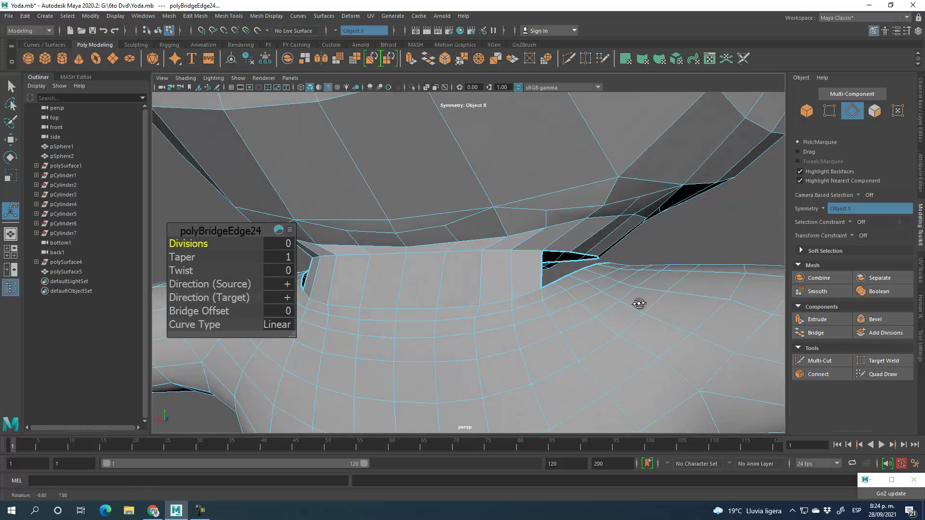
pyautogui.keyDown('alt'); pyautogui.moveTo(665, 305); pyautogui.dragTo(668, 242, button='middle'); pyautogui.keyUp('alt')
pyautogui.keyDown('alt'); pyautogui.moveTo(667, 242); pyautogui.dragTo(440, 204); pyautogui.keyUp('alt')
pyautogui.keyDown('alt'); pyautogui.moveTo(482, 273); pyautogui.dragTo(458, 248); pyautogui.keyUp('alt')
pyautogui.scroll(2, 459, 233)
pyautogui.keyDown('alt'); pyautogui.moveTo(434, 130); pyautogui.dragTo(501, 187, button='middle'); pyautogui.keyUp('alt')
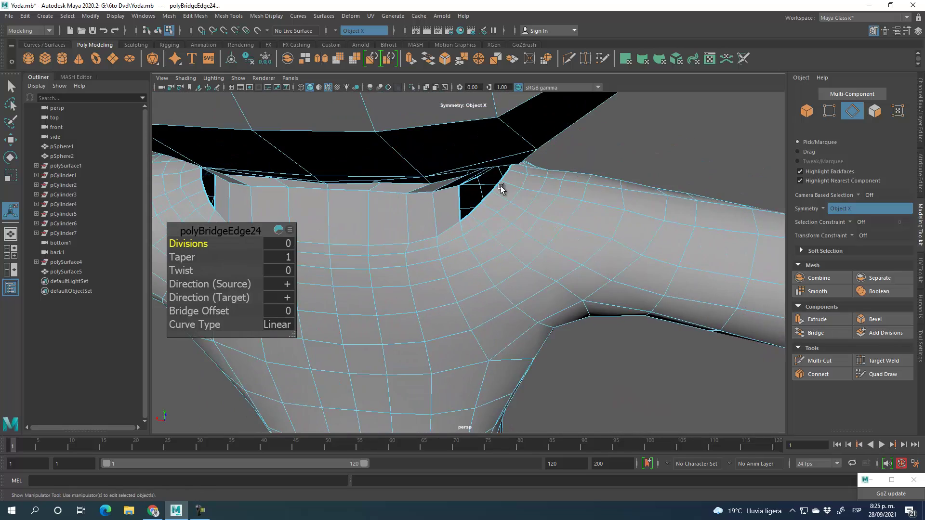
pyautogui.keyDown('alt'); pyautogui.moveTo(501, 187); pyautogui.dragTo(522, 192, button='right'); pyautogui.keyUp('alt')
pyautogui.keyDown('alt'); pyautogui.moveTo(522, 192); pyautogui.dragTo(470, 184); pyautogui.keyUp('alt')
pyautogui.keyDown('alt'); pyautogui.moveTo(471, 184); pyautogui.dragTo(526, 238, button='right'); pyautogui.keyUp('alt')
pyautogui.keyDown('alt'); pyautogui.moveTo(535, 213); pyautogui.dragTo(488, 205); pyautogui.keyUp('alt')
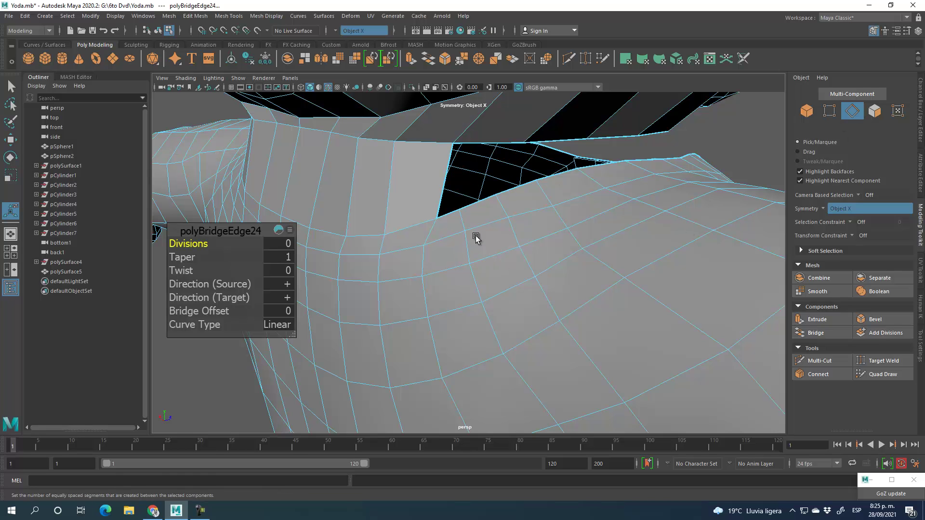
pyautogui.click(463, 227)
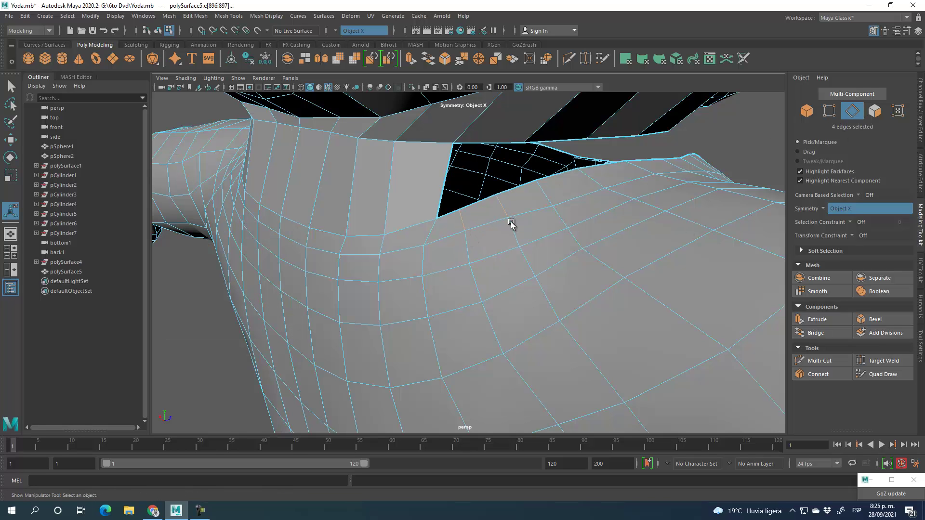
pyautogui.click(823, 375)
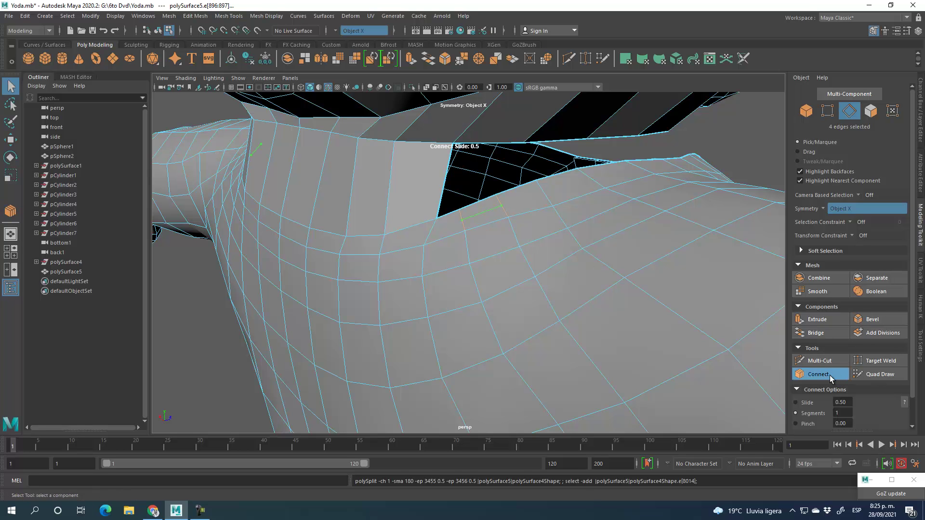
pyautogui.click(830, 374)
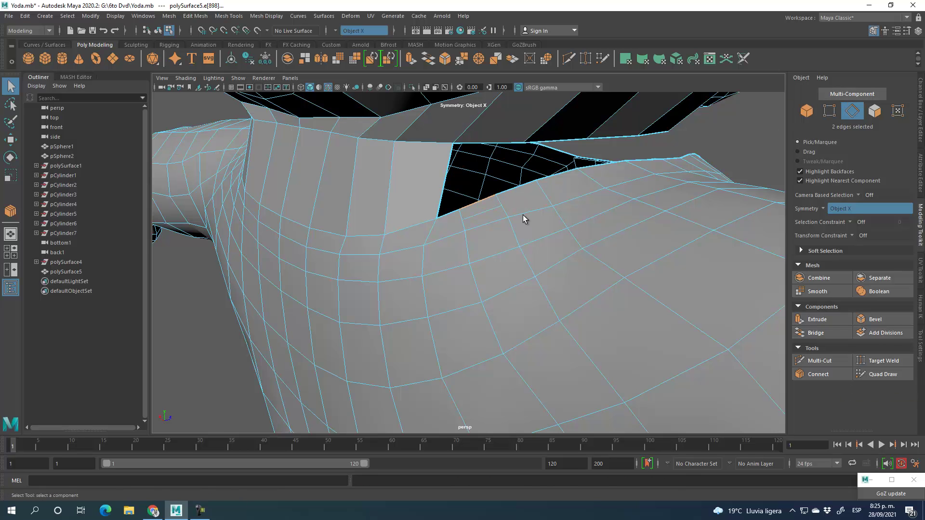
# Target-weld the two body border vertices above the new edge onto their outer neighbours, leaving a single border edge there.
pyautogui.keyDown('alt'); pyautogui.moveTo(522, 215); pyautogui.dragTo(528, 219); pyautogui.keyUp('alt')
pyautogui.click(829, 111)
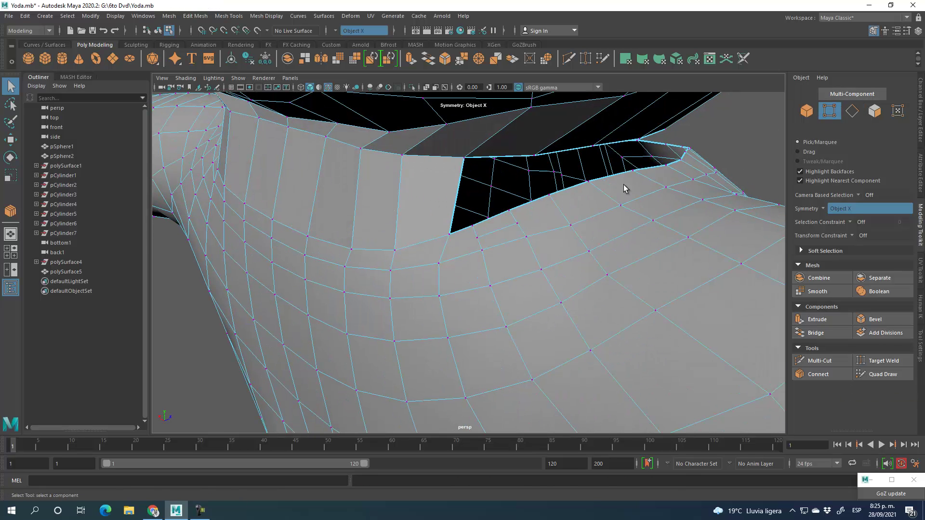
pyautogui.click(510, 211)
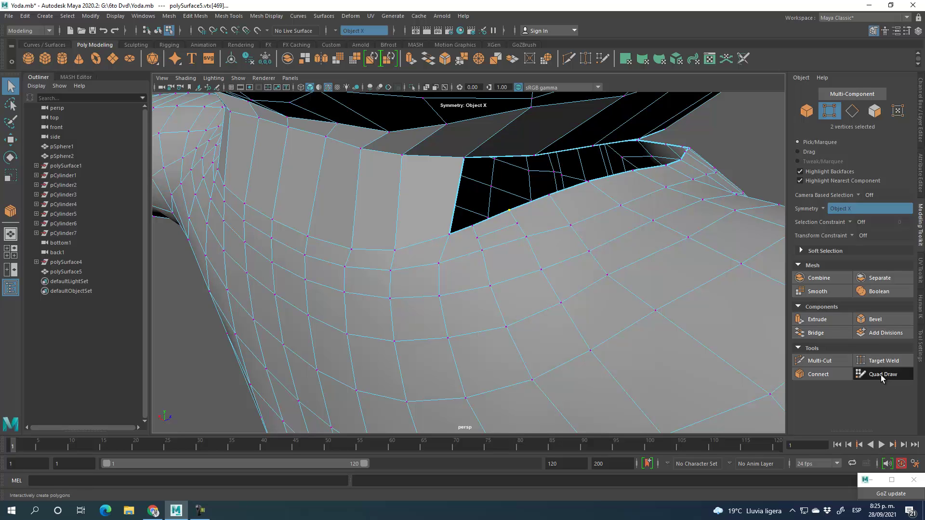
pyautogui.click(886, 359)
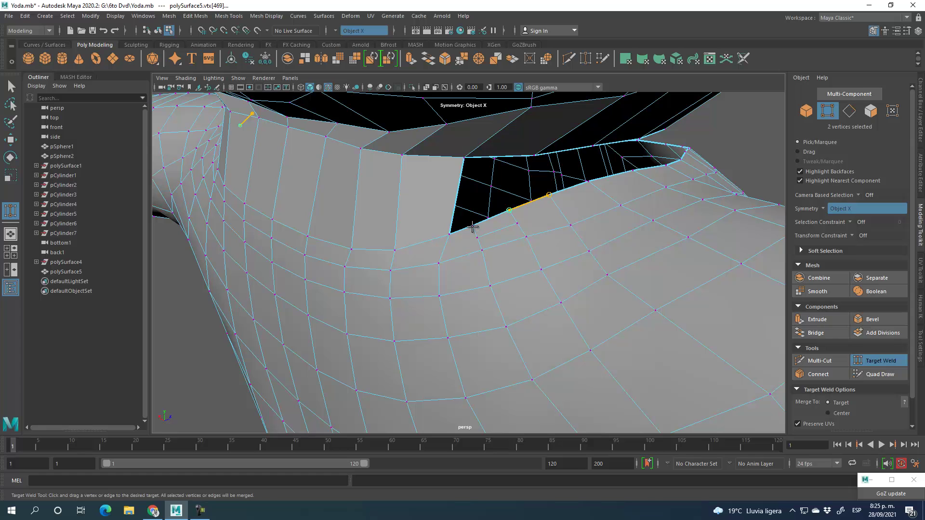
pyautogui.moveTo(474, 227); pyautogui.dragTo(508, 212)
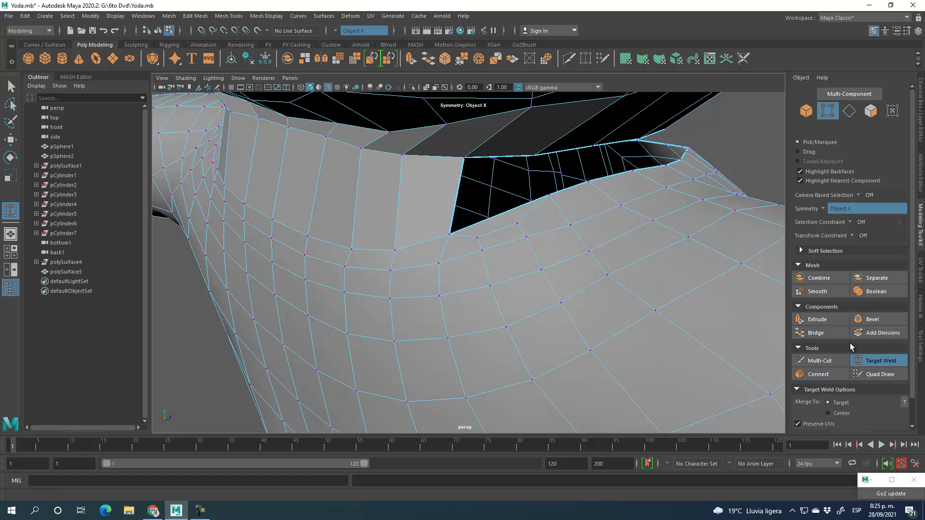
pyautogui.click(881, 360)
pyautogui.keyDown('alt'); pyautogui.moveTo(609, 258); pyautogui.dragTo(556, 268); pyautogui.keyUp('alt')
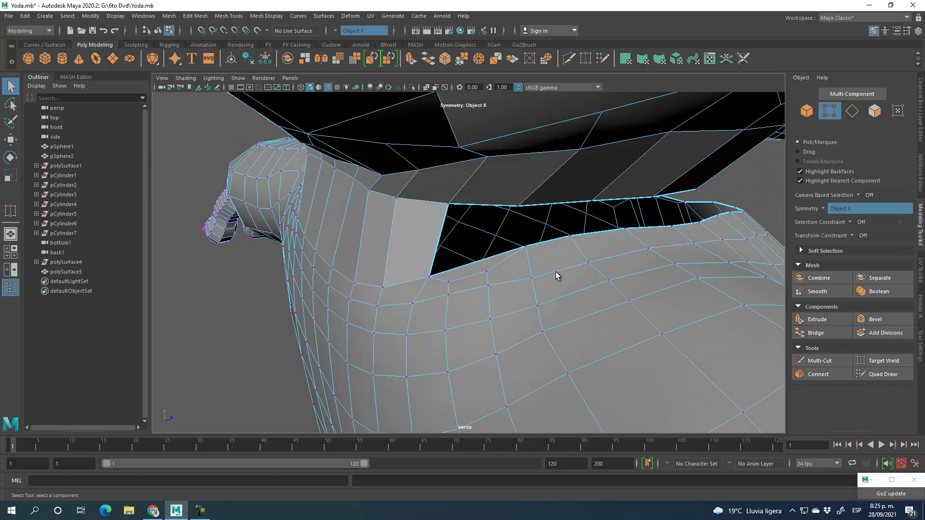
# Bridge the merged body border edge with the matching head collar edge on both sides of the neck.
pyautogui.click(852, 111)
pyautogui.click(499, 206)
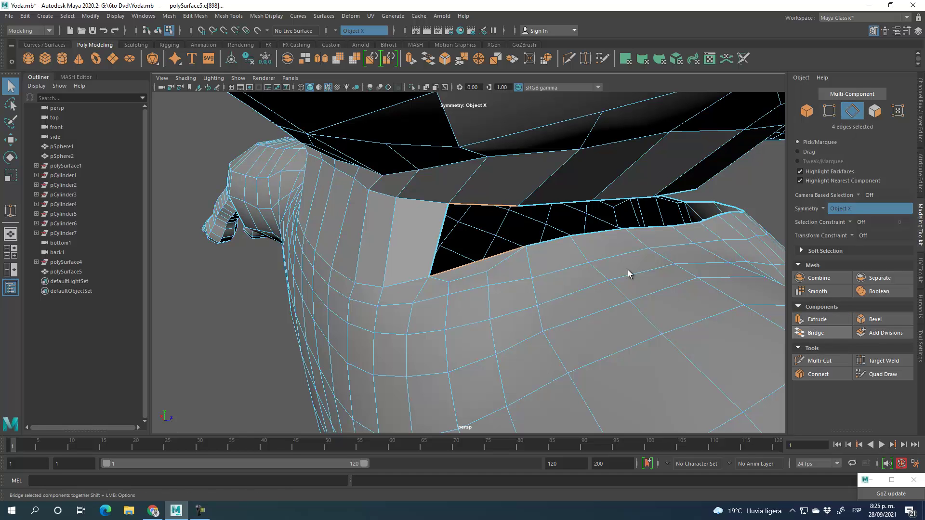
pyautogui.press('g')
pyautogui.keyDown('alt'); pyautogui.moveTo(625, 272); pyautogui.dragTo(590, 268); pyautogui.keyUp('alt')
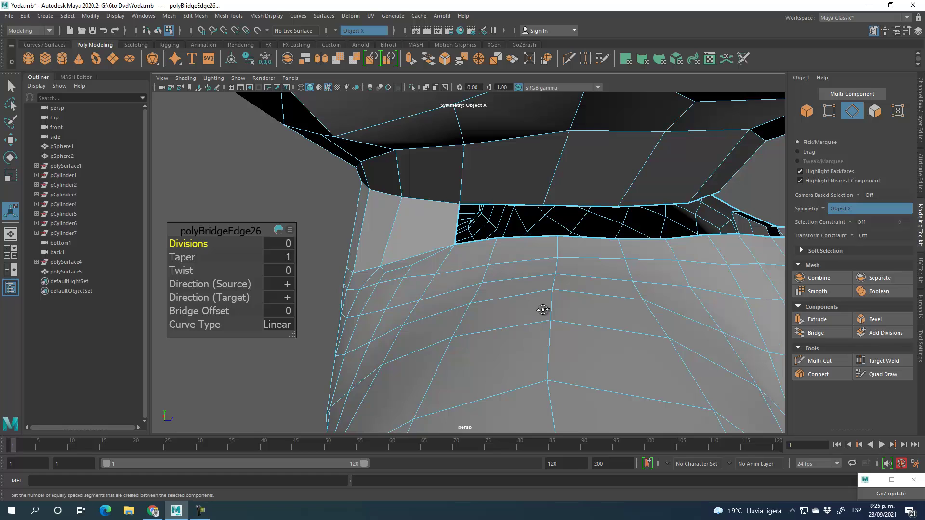
pyautogui.keyDown('alt'); pyautogui.moveTo(543, 310); pyautogui.dragTo(551, 309); pyautogui.keyUp('alt')
pyautogui.scroll(-6, 559, 327)
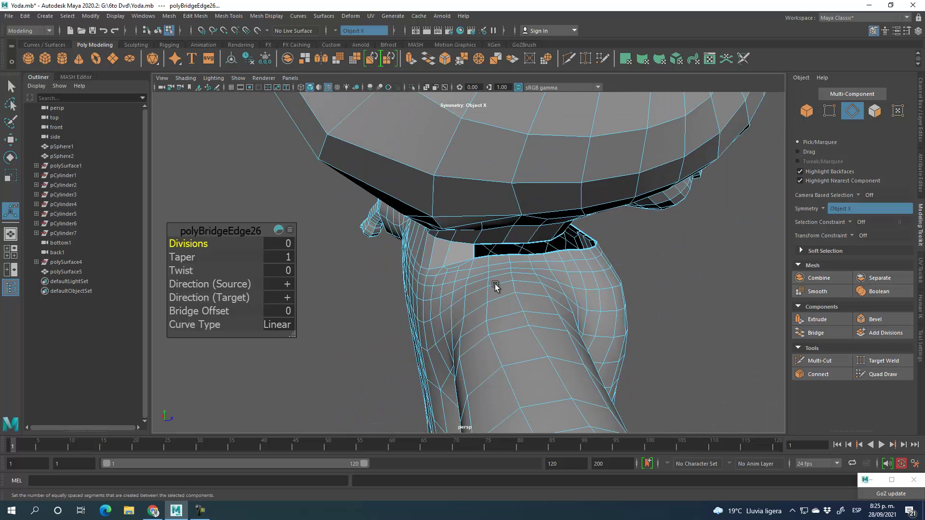
# Bridge the front centre edges of the head collar and body neck border across the symmetry line.
pyautogui.doubleClick(489, 297)
pyautogui.keyDown('alt'); pyautogui.moveTo(487, 296); pyautogui.dragTo(551, 320); pyautogui.keyUp('alt')
pyautogui.keyDown('alt'); pyautogui.moveTo(503, 271); pyautogui.dragTo(629, 334); pyautogui.keyUp('alt')
pyautogui.keyDown('alt'); pyautogui.moveTo(690, 361); pyautogui.dragTo(461, 240); pyautogui.keyUp('alt')
pyautogui.keyDown('alt'); pyautogui.moveTo(461, 240); pyautogui.dragTo(530, 267, button='right'); pyautogui.keyUp('alt')
pyautogui.keyDown('alt'); pyautogui.moveTo(530, 267); pyautogui.dragTo(520, 316, button='middle'); pyautogui.keyUp('alt')
pyautogui.scroll(2, 520, 316)
pyautogui.keyDown('alt'); pyautogui.moveTo(521, 312); pyautogui.dragTo(418, 305); pyautogui.keyUp('alt')
pyautogui.click(452, 219)
pyautogui.keyDown('shift'); pyautogui.click(457, 275); pyautogui.keyUp('shift')
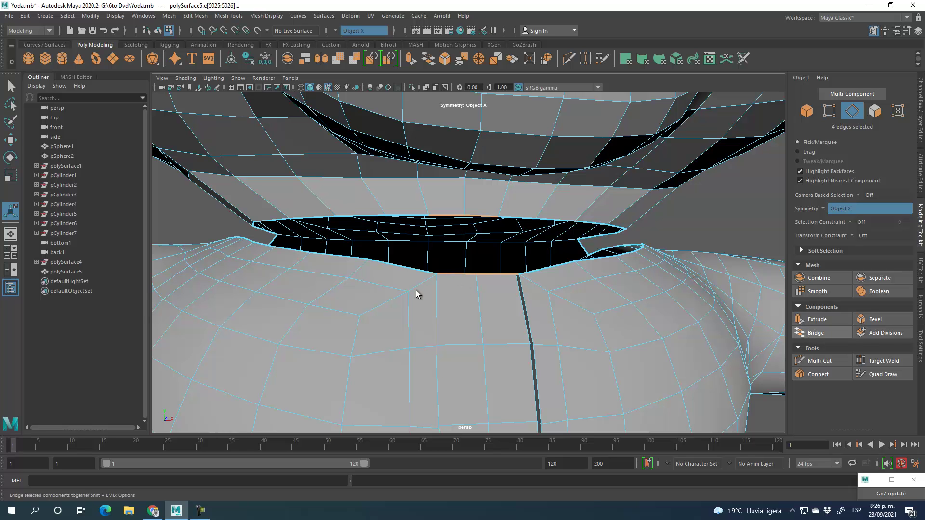
pyautogui.keyDown('alt'); pyautogui.moveTo(399, 283); pyautogui.dragTo(514, 288); pyautogui.keyUp('alt')
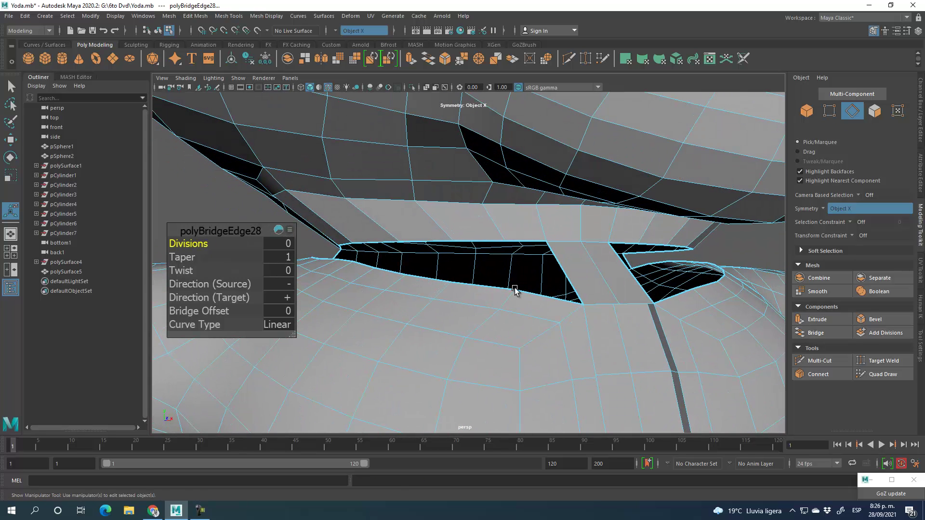
# Bridge three head and body border edge pairs on each side of the front centre strip.
pyautogui.click(527, 242)
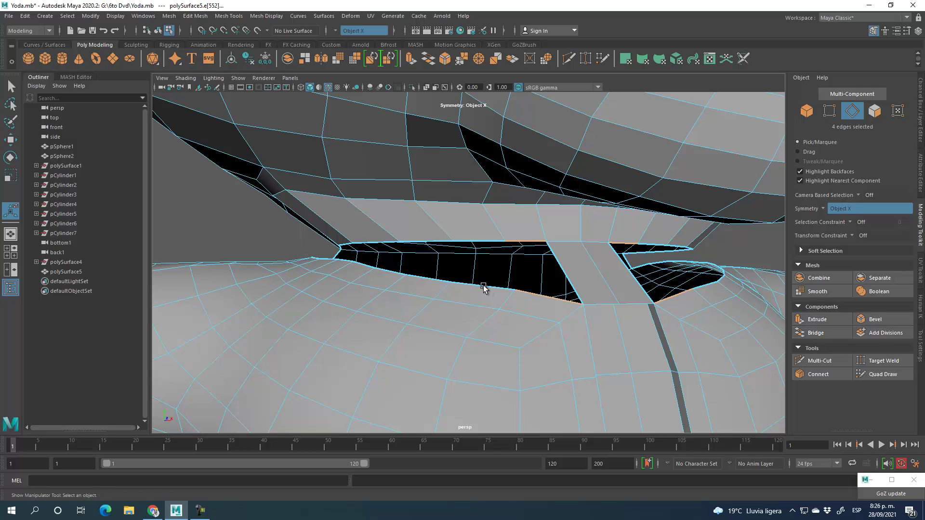
pyautogui.keyDown('alt'); pyautogui.moveTo(421, 316); pyautogui.dragTo(455, 318); pyautogui.keyUp('alt')
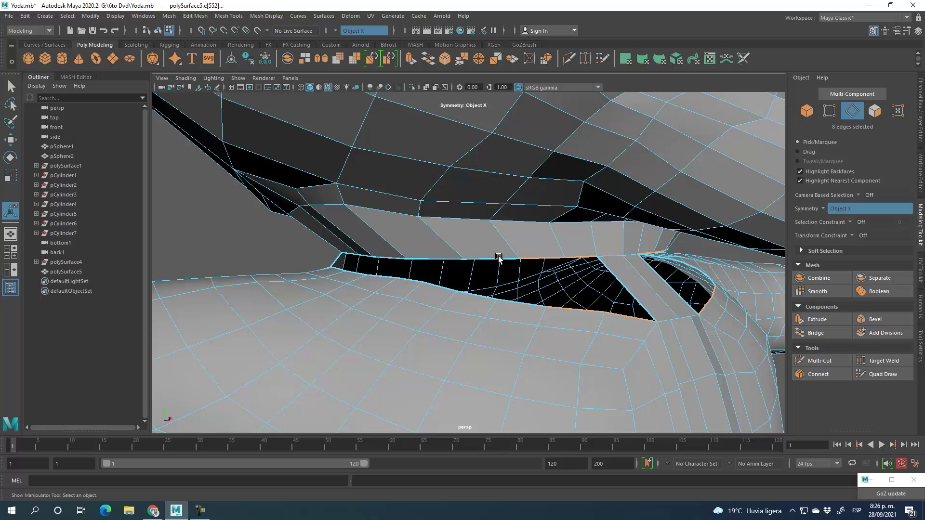
pyautogui.keyDown('shift'); pyautogui.click(499, 259); pyautogui.keyUp('shift')
pyautogui.hotkey('ctrl', 'z')
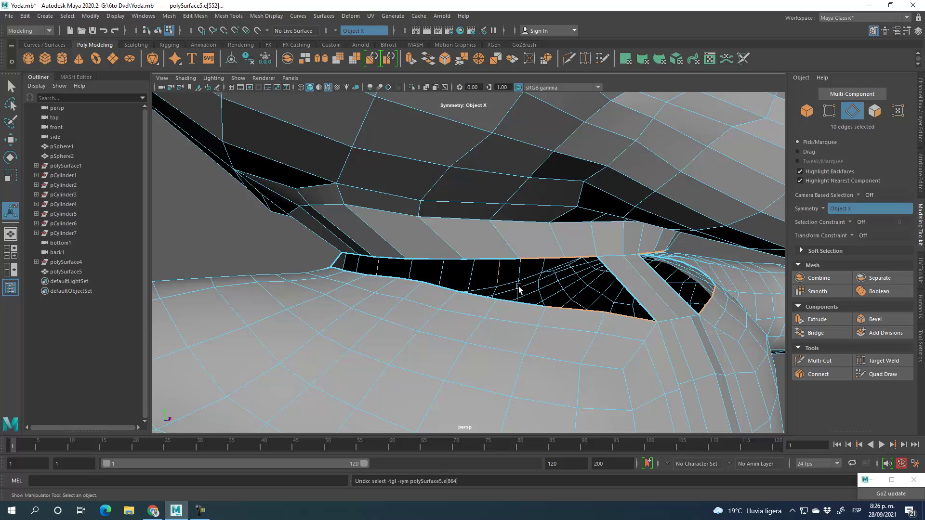
pyautogui.hotkey('ctrl', 'z')
pyautogui.keyDown('shift'); pyautogui.click(486, 260); pyautogui.keyUp('shift')
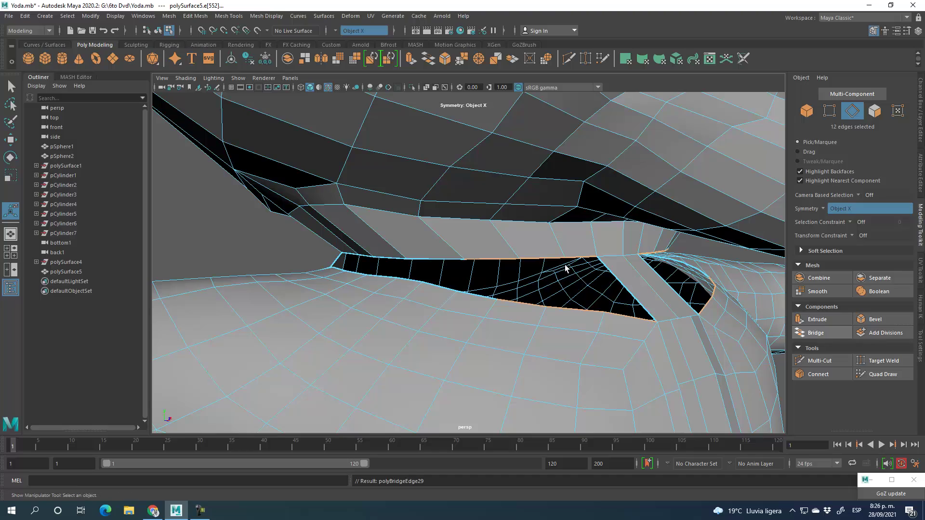
pyautogui.moveTo(625, 306)
pyautogui.keyDown('alt'); pyautogui.mouseDown()
pyautogui.moveTo(582, 294)
pyautogui.moveTo(631, 301)
pyautogui.moveTo(609, 299)
pyautogui.mouseUp(); pyautogui.keyUp('alt')
# Reposition the symmetric vertex pair on the underside of the head near the neck with the Move tool.
pyautogui.press('q')
pyautogui.press('F9')
pyautogui.click(519, 161)
pyautogui.keyDown('alt'); pyautogui.moveTo(518, 160); pyautogui.dragTo(543, 328); pyautogui.keyUp('alt')
pyautogui.click(10, 140)
pyautogui.keyDown('alt'); pyautogui.moveTo(429, 255); pyautogui.dragTo(471, 270); pyautogui.keyUp('alt')
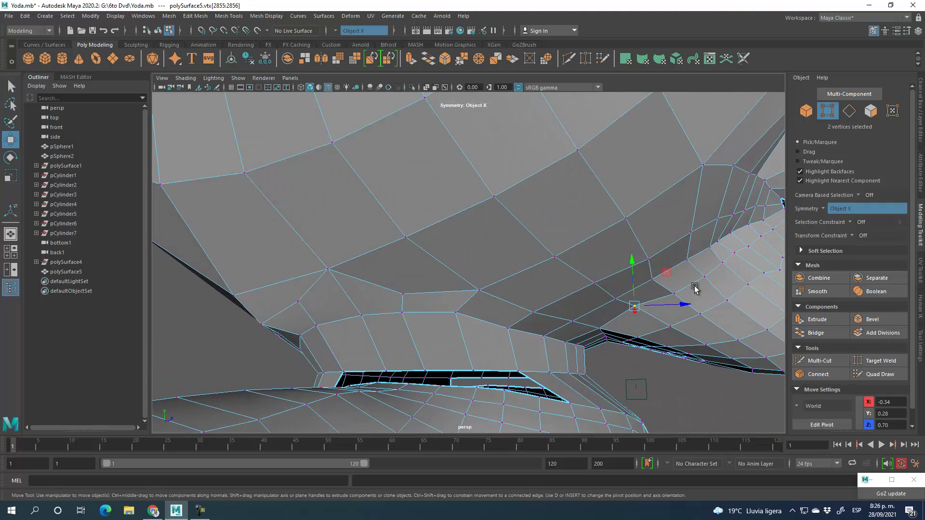
pyautogui.keyDown('alt'); pyautogui.moveTo(665, 274); pyautogui.dragTo(547, 328); pyautogui.keyUp('alt')
# Connect the two short body edges below the front end of the remaining neck gap, with one segment at slide 0.5.
pyautogui.click(854, 111)
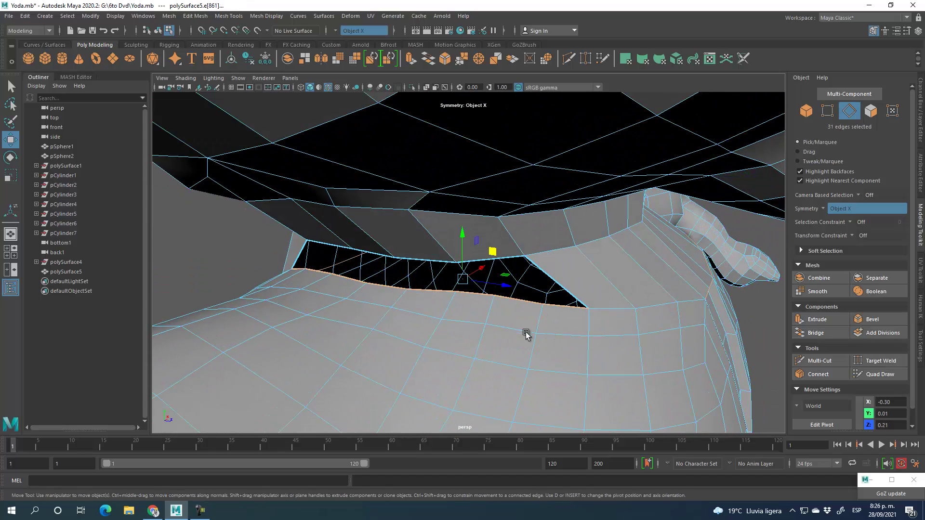
pyautogui.click(488, 313)
pyautogui.keyDown('shift'); pyautogui.click(539, 323); pyautogui.keyUp('shift')
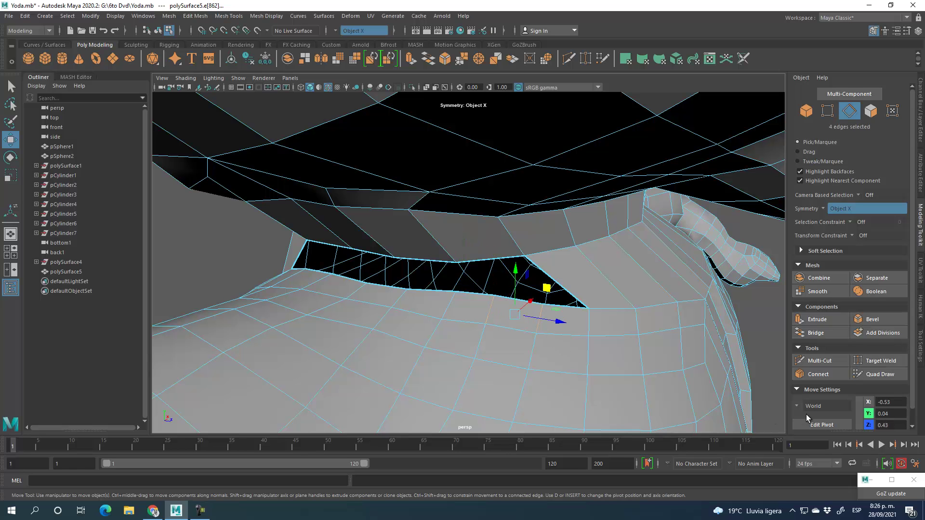
pyautogui.click(820, 375)
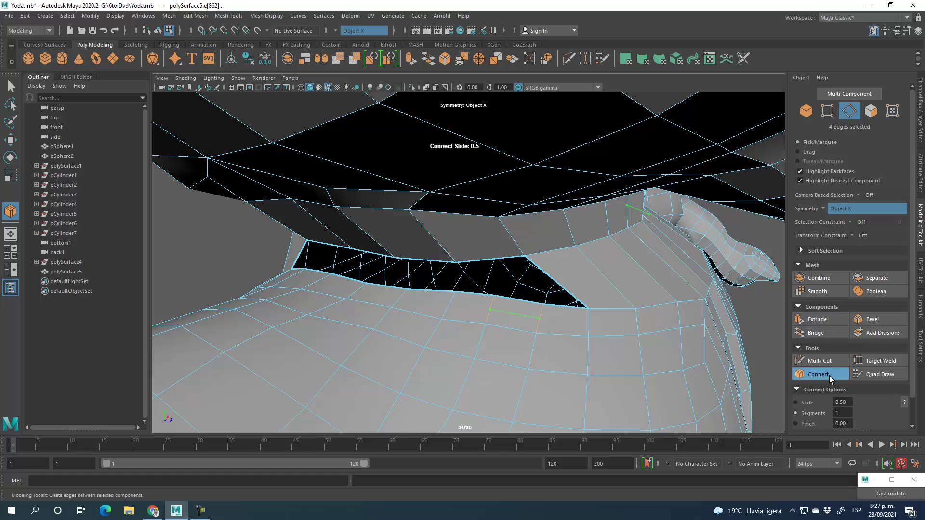
pyautogui.click(828, 375)
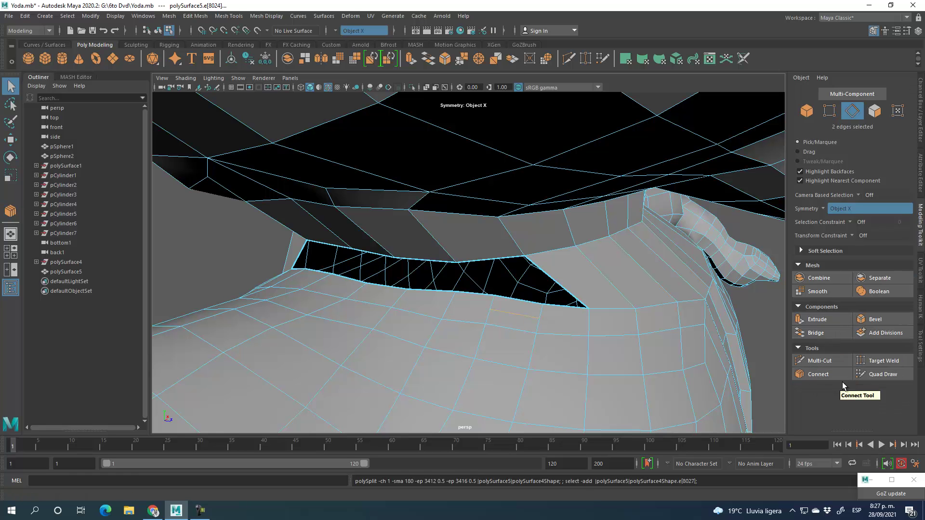
# Target-weld the two border vertices above the new edge at the gap's front end onto their outer neighbours.
pyautogui.click(828, 112)
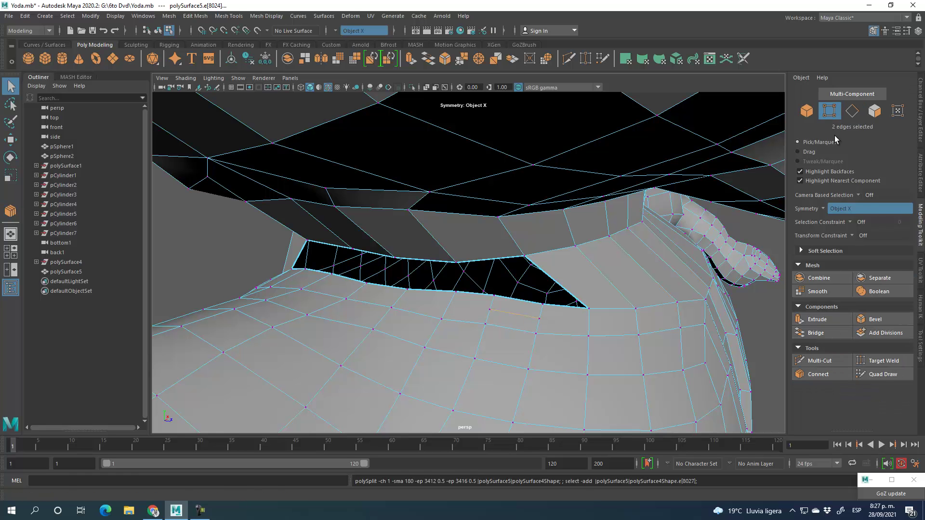
pyautogui.click(881, 361)
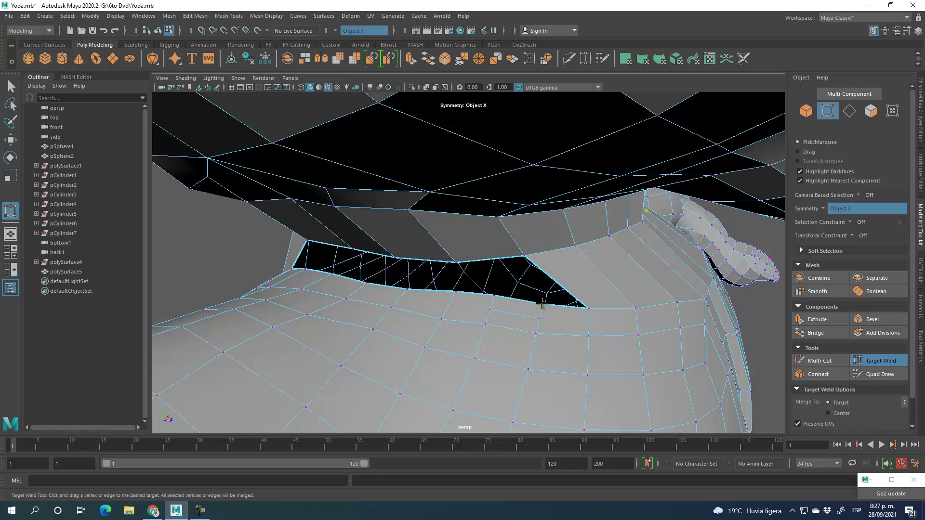
pyautogui.moveTo(543, 303); pyautogui.dragTo(591, 307)
pyautogui.moveTo(471, 324)
pyautogui.keyDown('alt'); pyautogui.mouseDown()
pyautogui.moveTo(516, 327)
pyautogui.moveTo(472, 312)
pyautogui.mouseUp(); pyautogui.keyUp('alt')
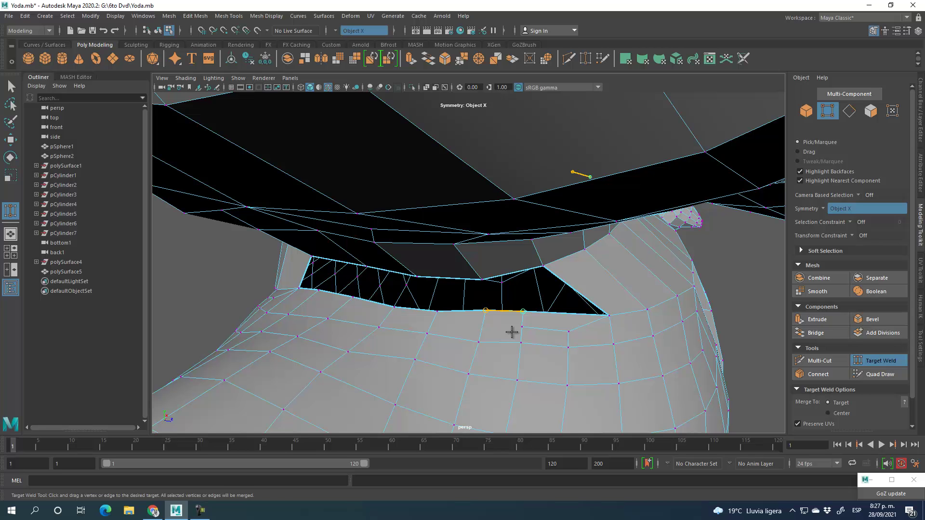
pyautogui.moveTo(512, 332); pyautogui.dragTo(512, 332)
pyautogui.click(881, 361)
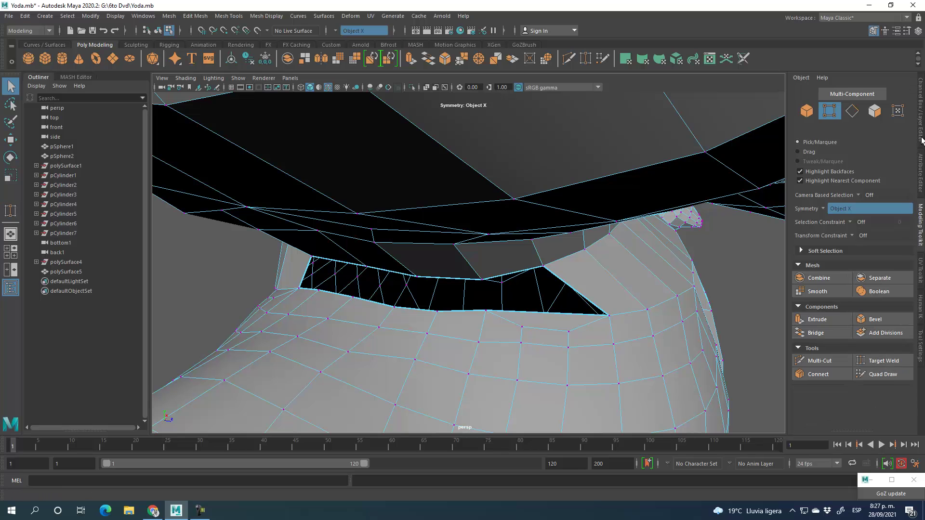
# Delete the construction history on all objects in the scene.
pyautogui.click(921, 117)
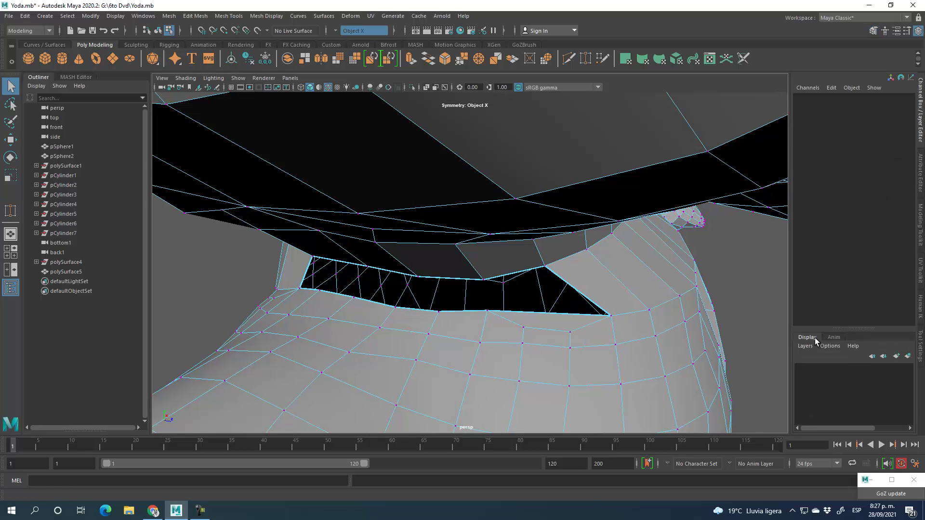
pyautogui.click(921, 225)
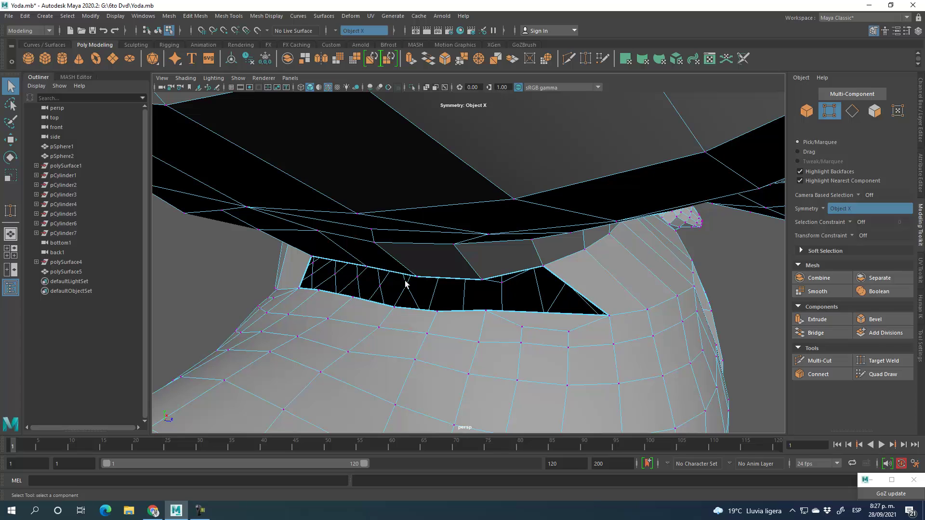
pyautogui.click(45, 16)
pyautogui.moveTo(24, 16)
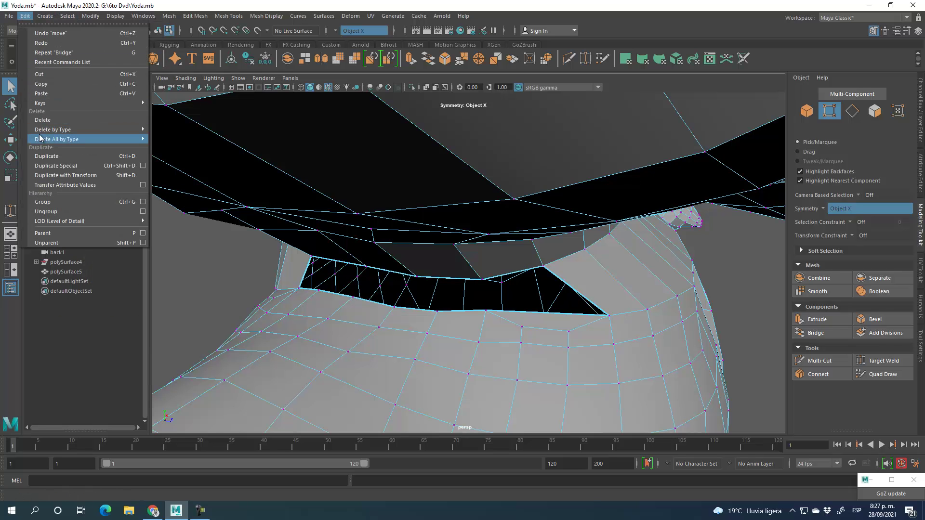
pyautogui.moveTo(80, 139)
pyautogui.click(183, 138)
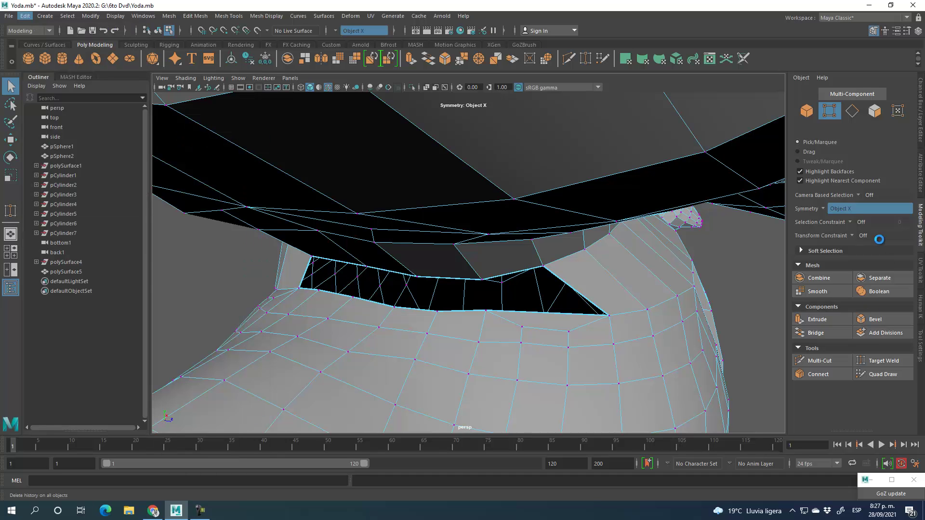
# Bridge the head and body border edges at the end of the neck gap and at its middle, on both sides.
pyautogui.click(852, 111)
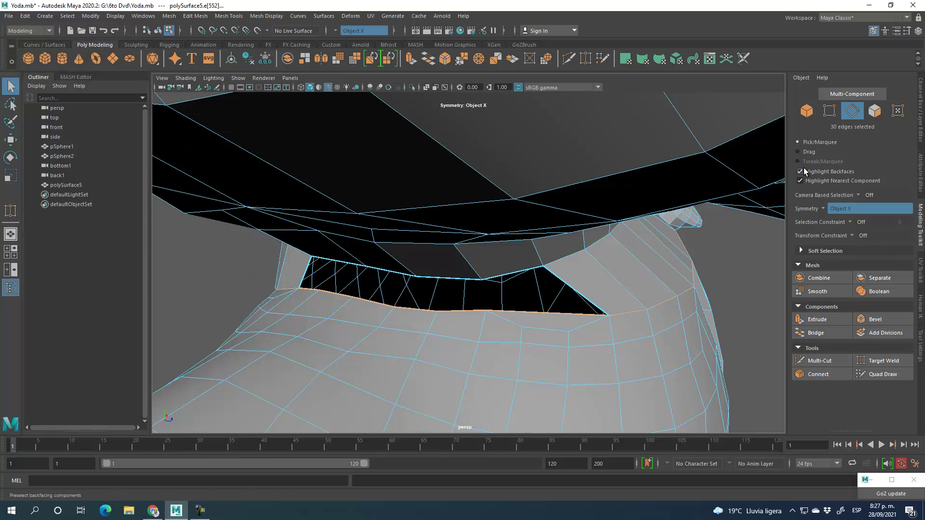
pyautogui.keyDown('shift'); pyautogui.click(539, 312); pyautogui.keyUp('shift')
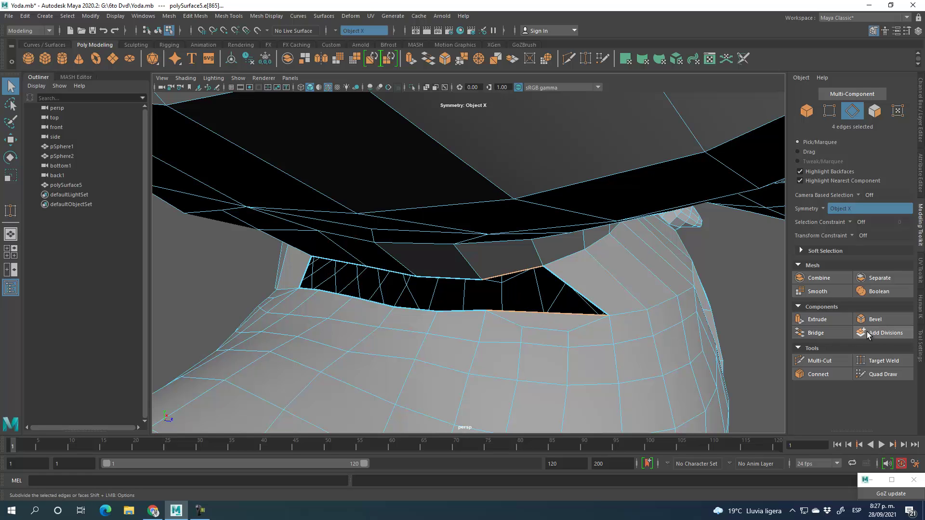
pyautogui.click(821, 334)
pyautogui.keyDown('alt'); pyautogui.moveTo(473, 303); pyautogui.dragTo(525, 306); pyautogui.keyUp('alt')
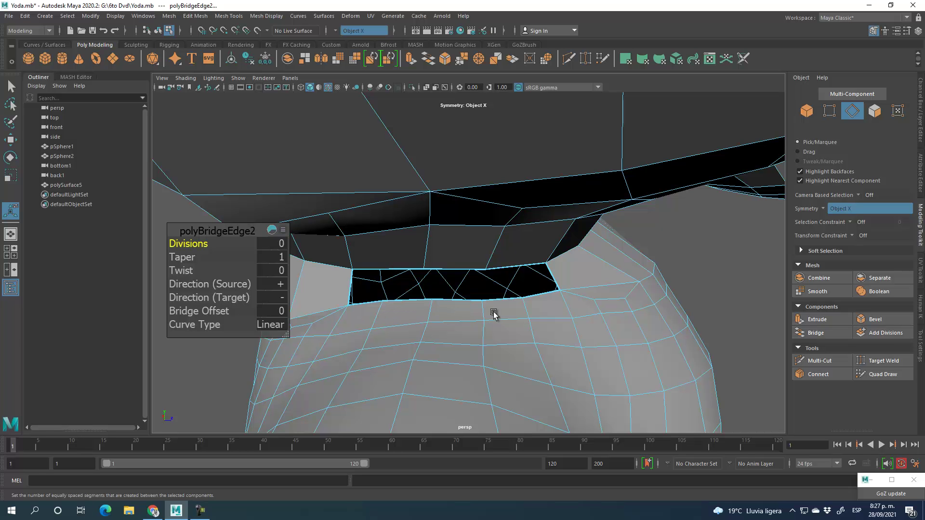
pyautogui.keyDown('alt'); pyautogui.moveTo(494, 326); pyautogui.dragTo(492, 322); pyautogui.keyUp('alt')
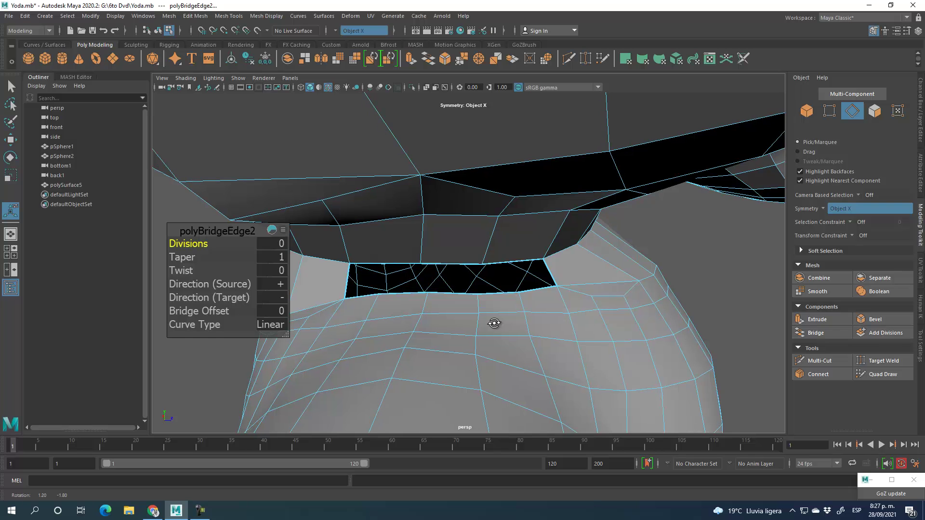
pyautogui.click(452, 293)
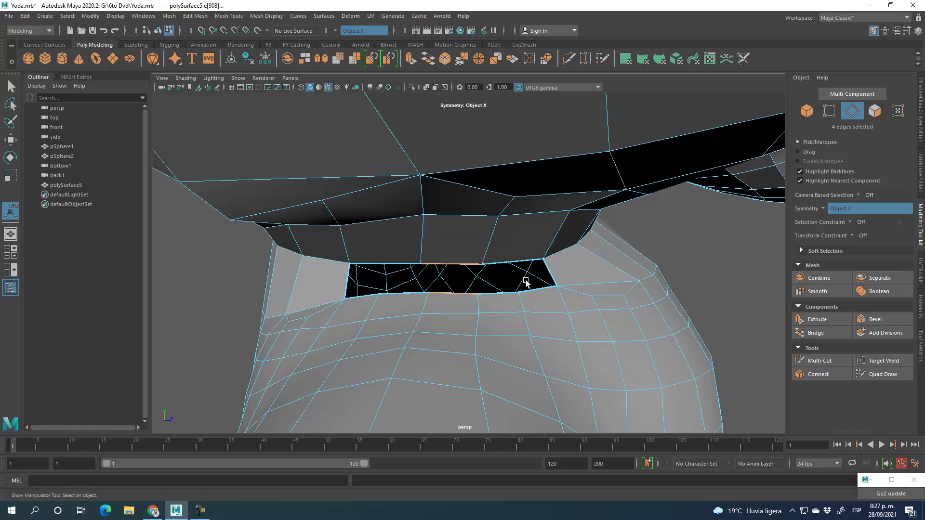
pyautogui.click(813, 332)
pyautogui.moveTo(519, 323)
pyautogui.keyDown('alt'); pyautogui.mouseDown()
pyautogui.moveTo(499, 324)
pyautogui.moveTo(514, 321)
pyautogui.mouseUp(); pyautogui.keyUp('alt')
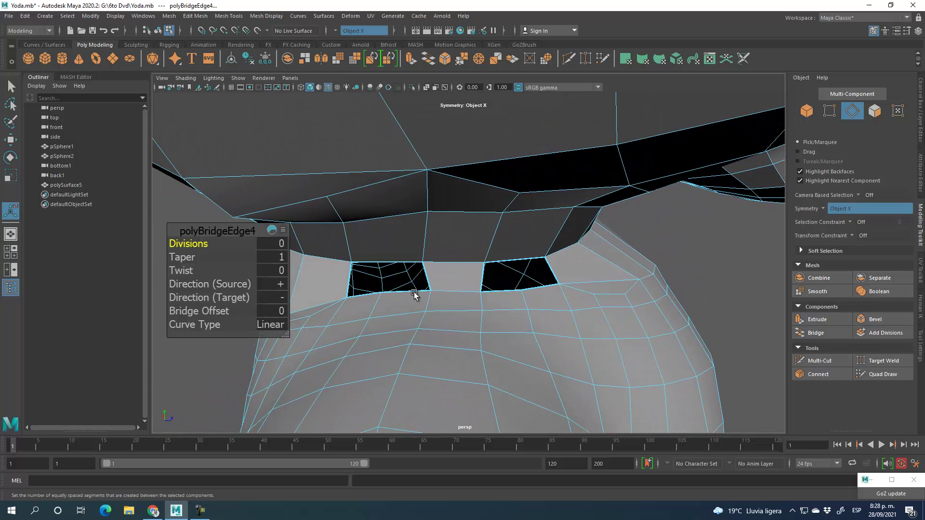
# Close the two remaining openings beside the middle bridge by symmetrically bridging the opposite upright edges of each opening.
pyautogui.click(350, 281)
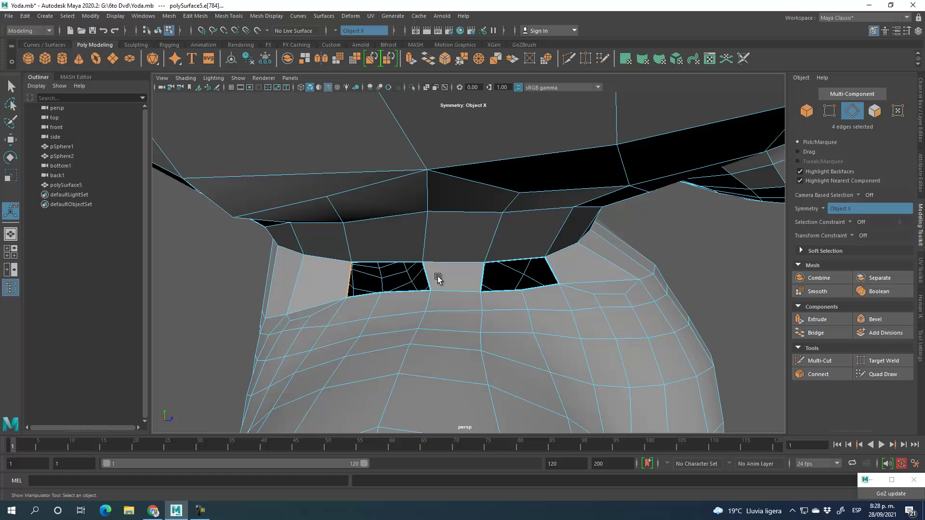
pyautogui.keyDown('shift'); pyautogui.click(347, 284); pyautogui.keyUp('shift')
pyautogui.click(816, 333)
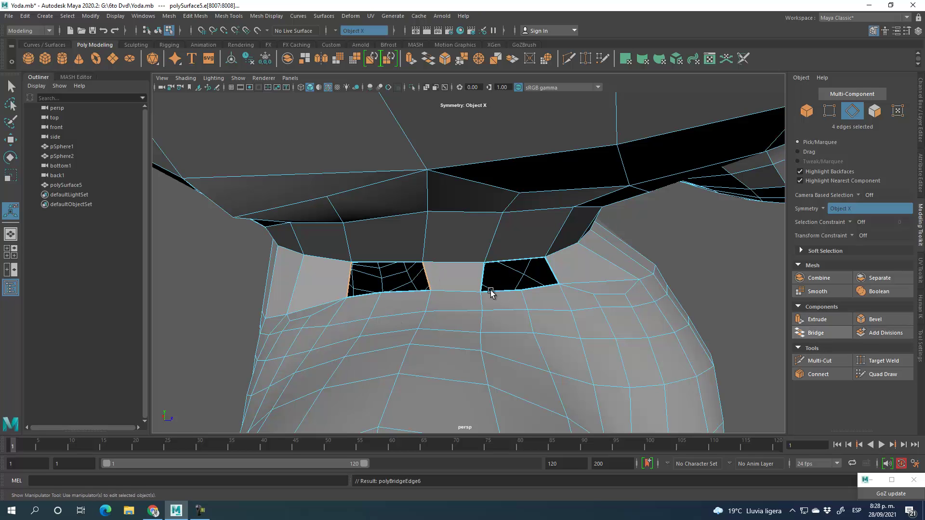
pyautogui.keyDown('alt'); pyautogui.moveTo(512, 304); pyautogui.dragTo(529, 283); pyautogui.keyUp('alt')
pyautogui.click(529, 277)
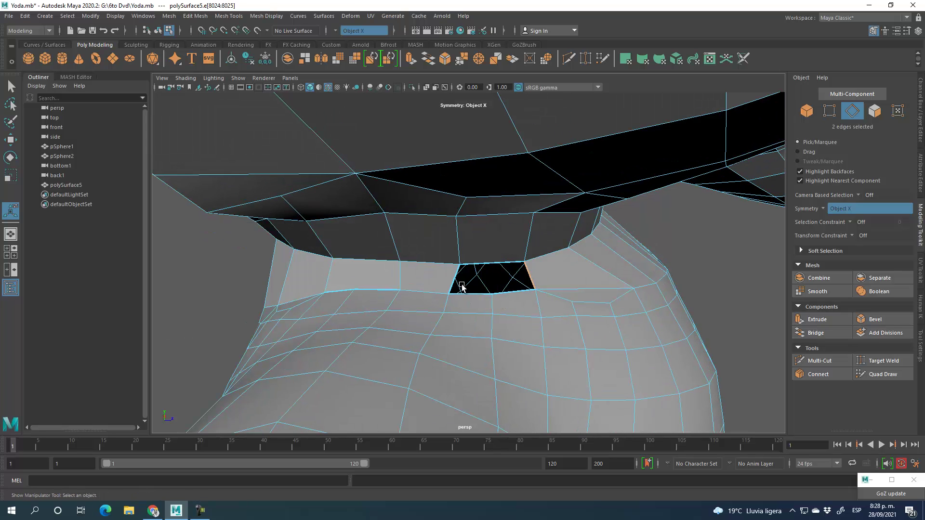
pyautogui.click(816, 332)
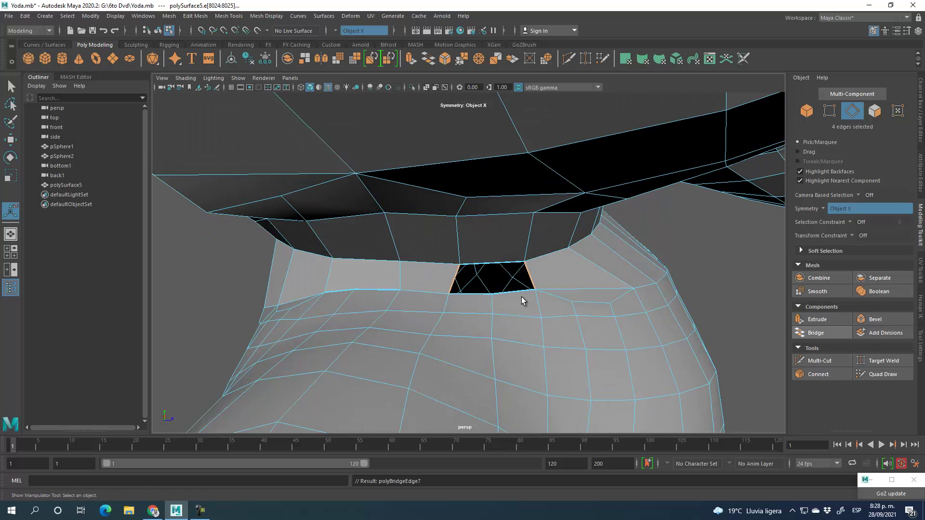
pyautogui.keyDown('alt'); pyautogui.moveTo(508, 303); pyautogui.dragTo(526, 314); pyautogui.keyUp('alt')
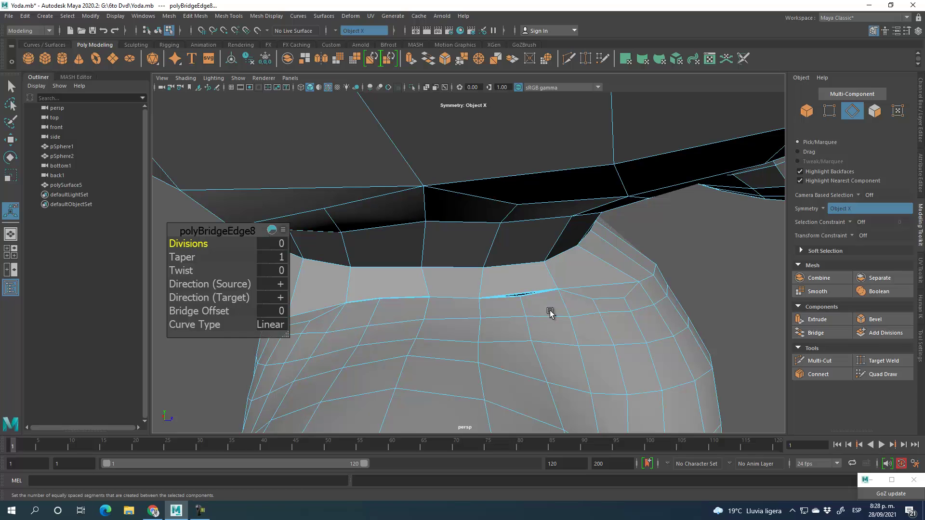
# Cut a lengthwise edge line through the three new bridge faces, turning down to the body border at both ends with Multi-Cut.
pyautogui.click(829, 111)
pyautogui.click(819, 361)
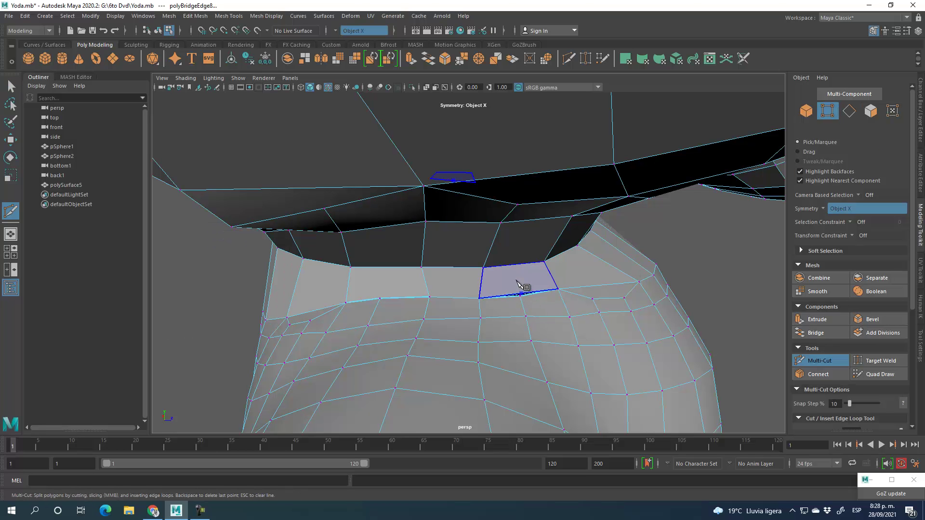
pyautogui.click(517, 280)
pyautogui.click(382, 283)
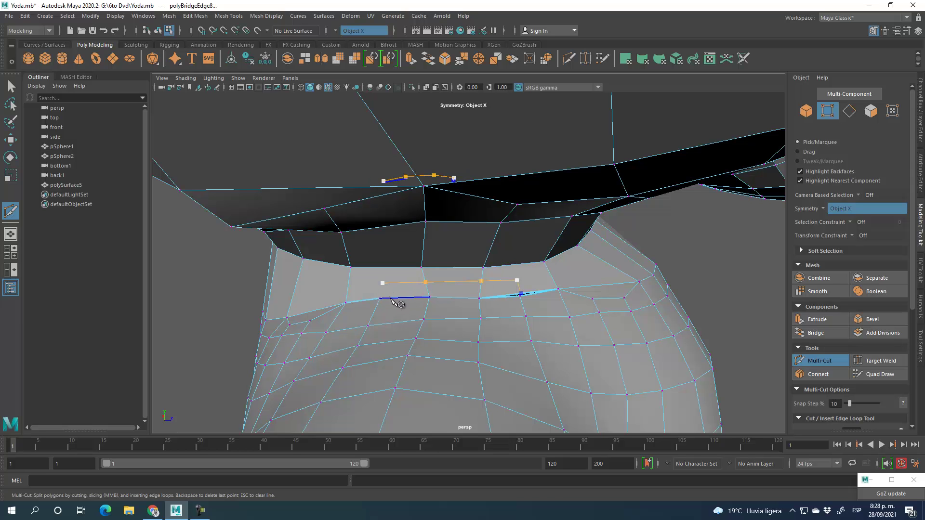
pyautogui.click(389, 300)
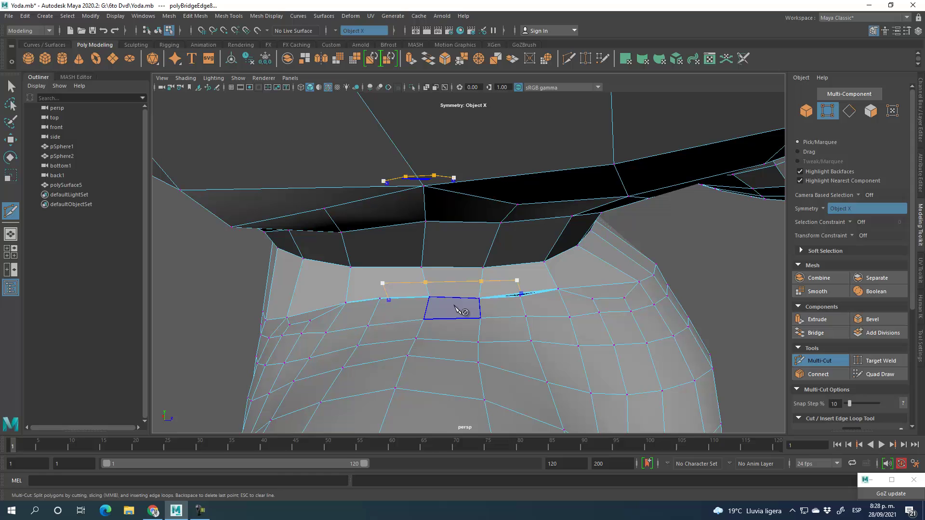
pyautogui.click(829, 363)
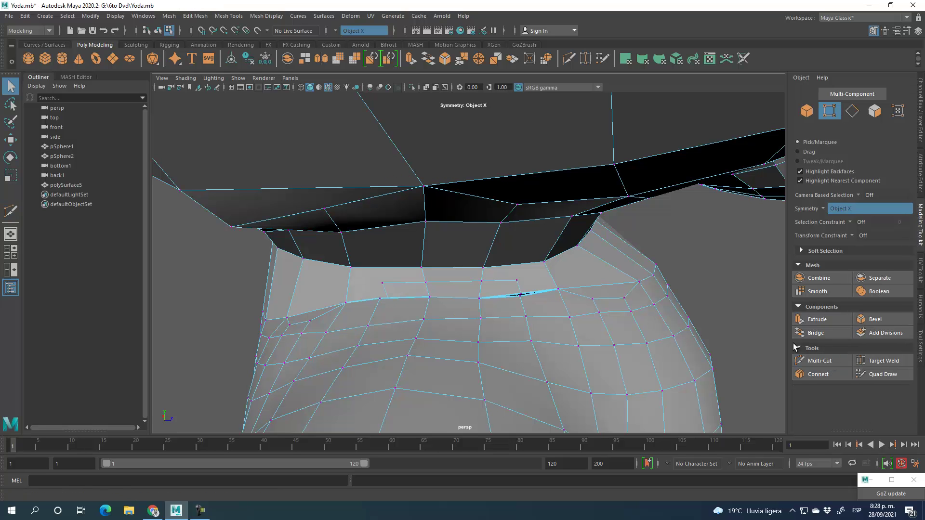
# Target-weld the unmerged border vertices along the narrow slits between the bridge faces and the body.
pyautogui.click(876, 361)
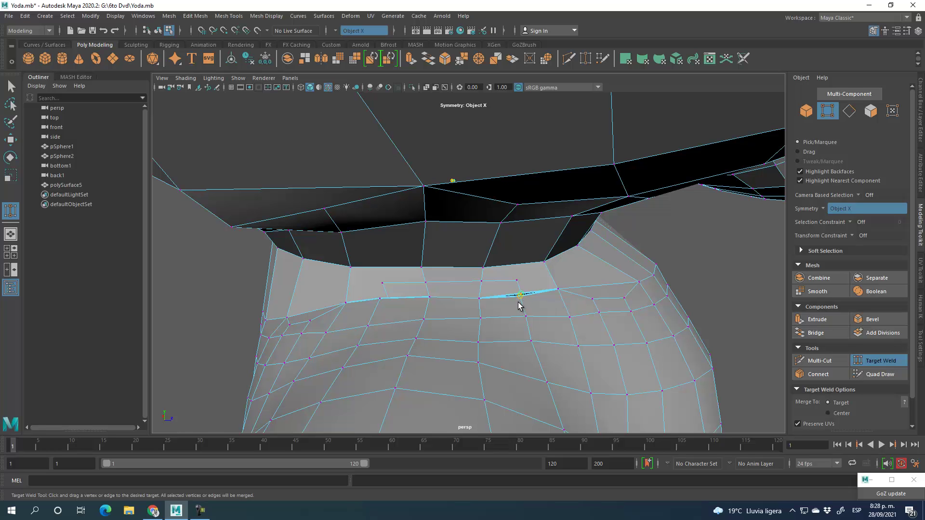
pyautogui.keyDown('alt'); pyautogui.moveTo(380, 319); pyautogui.dragTo(442, 321); pyautogui.keyUp('alt')
pyautogui.keyDown('alt'); pyautogui.moveTo(442, 321); pyautogui.dragTo(428, 395, button='right'); pyautogui.keyUp('alt')
pyautogui.keyDown('alt'); pyautogui.moveTo(429, 395); pyautogui.dragTo(441, 348, button='middle'); pyautogui.keyUp('alt')
pyautogui.keyDown('alt'); pyautogui.moveTo(439, 347); pyautogui.dragTo(418, 227, button='right'); pyautogui.keyUp('alt')
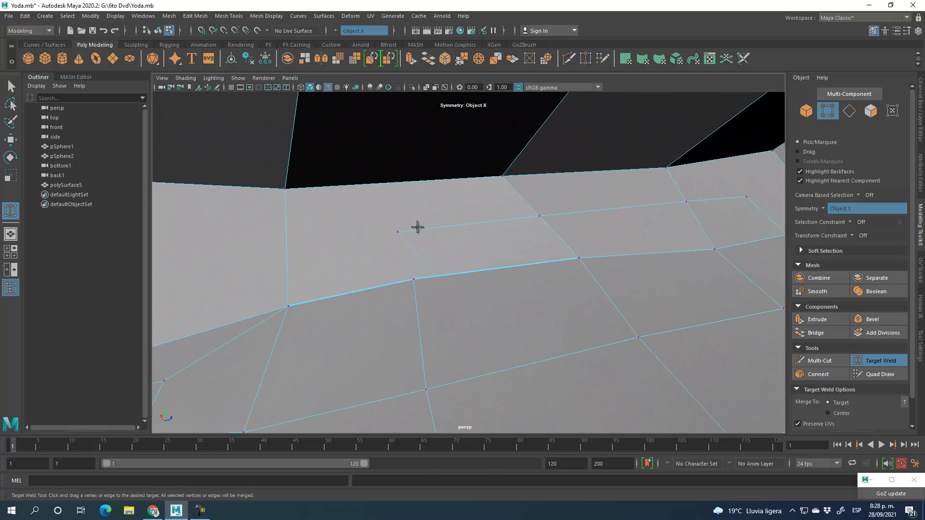
pyautogui.click(301, 88)
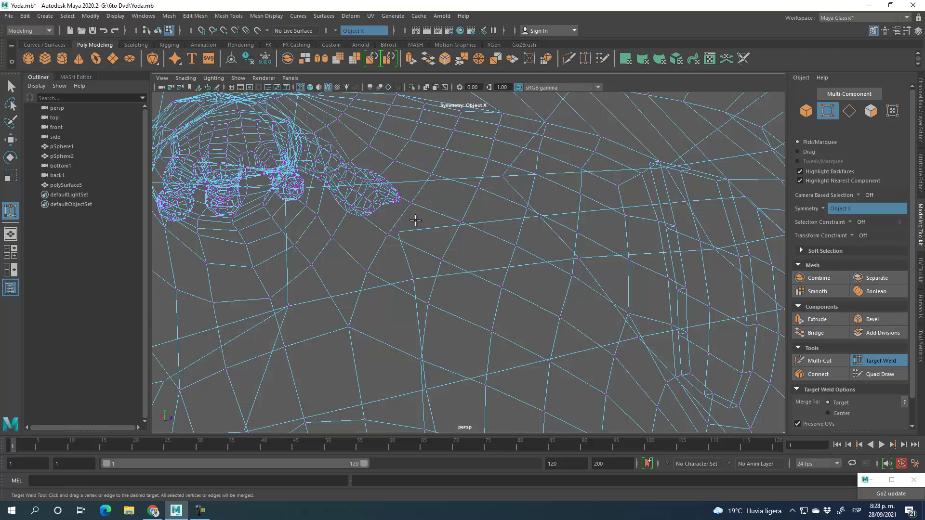
pyautogui.click(310, 88)
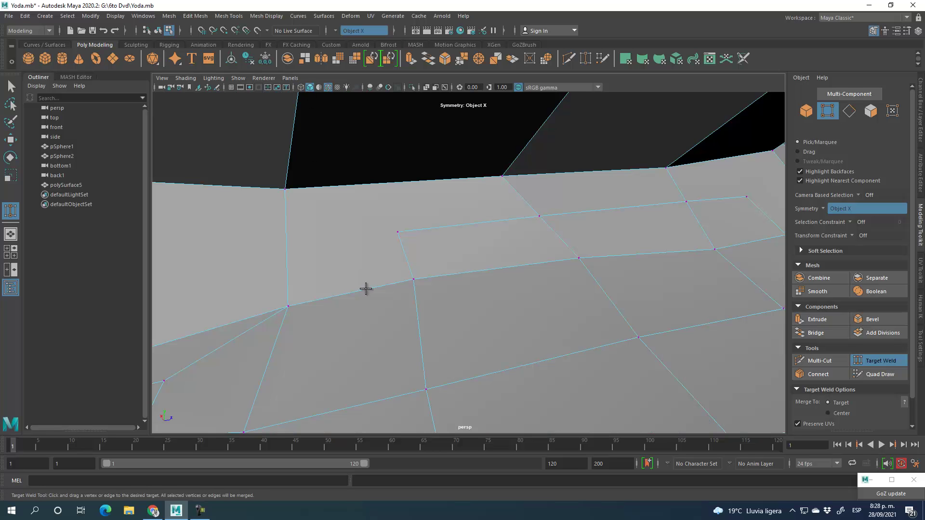
pyautogui.scroll(-2, 386, 328)
pyautogui.click(858, 364)
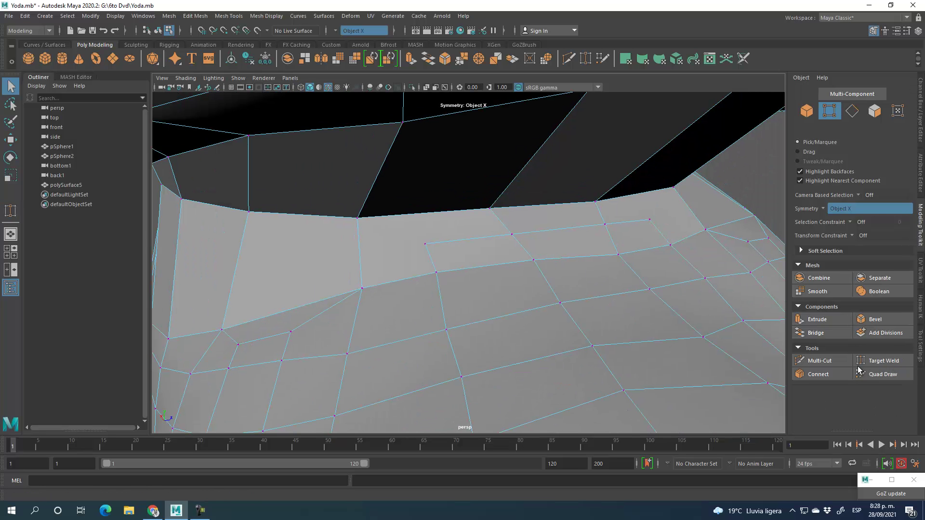
# Connect each end vertex of the new cut line to the nearest outer head border vertex, with one segment at slide 0.5.
pyautogui.click(425, 245)
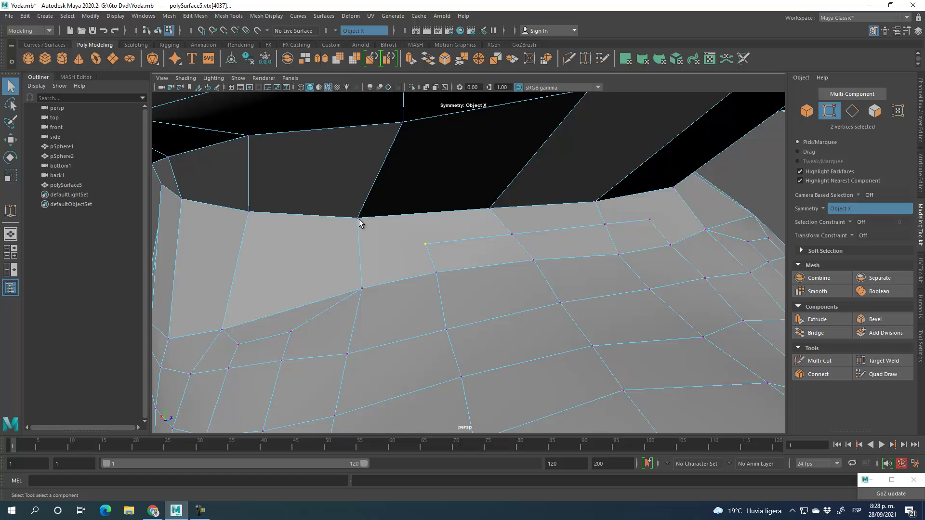
pyautogui.click(824, 375)
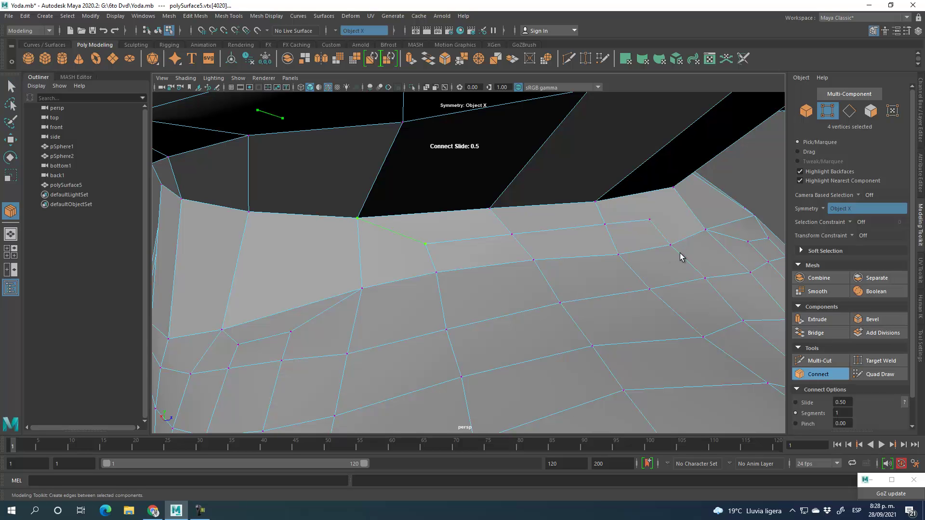
pyautogui.press('q')
pyautogui.keyDown('alt'); pyautogui.moveTo(681, 254); pyautogui.dragTo(573, 197); pyautogui.keyUp('alt')
pyautogui.click(569, 182)
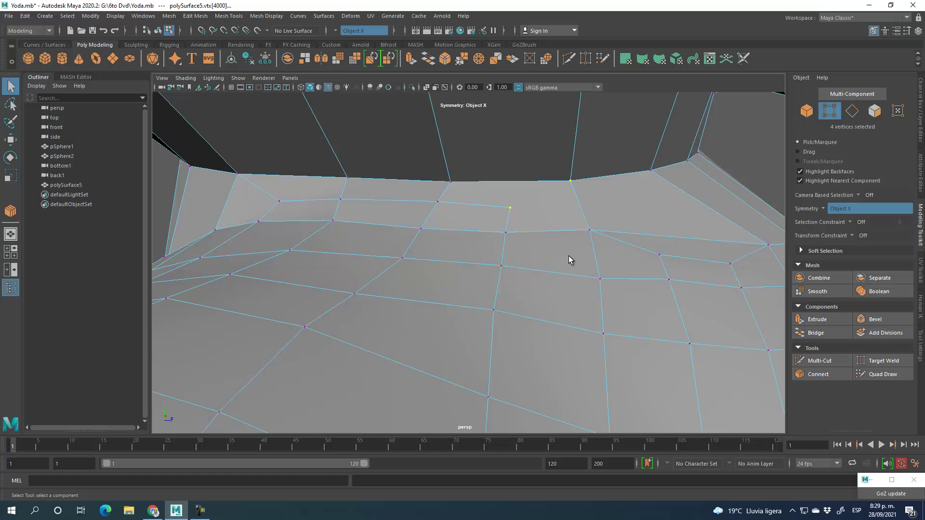
pyautogui.click(824, 375)
pyautogui.keyDown('alt'); pyautogui.moveTo(508, 230); pyautogui.dragTo(565, 268); pyautogui.keyUp('alt')
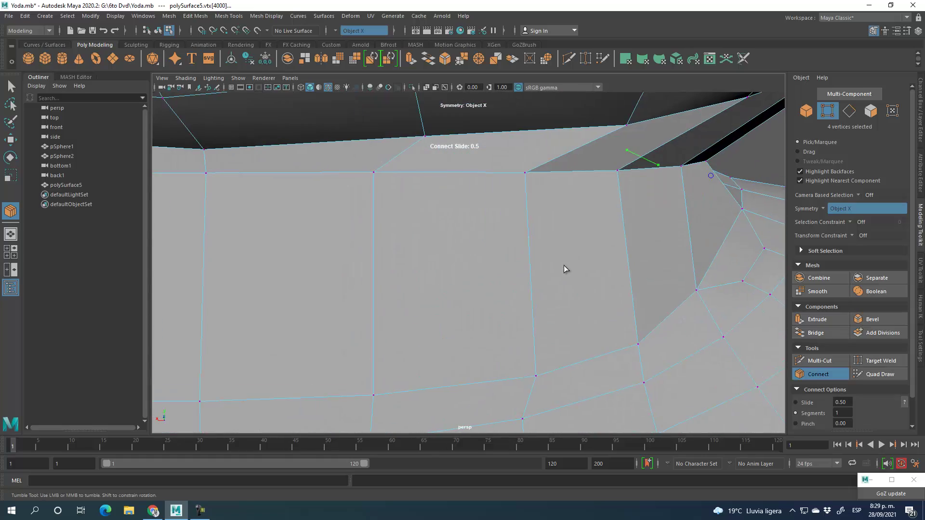
pyautogui.keyDown('alt'); pyautogui.moveTo(564, 265); pyautogui.dragTo(513, 186, button='right'); pyautogui.keyUp('alt')
pyautogui.keyDown('alt'); pyautogui.moveTo(529, 285); pyautogui.dragTo(487, 284); pyautogui.keyUp('alt')
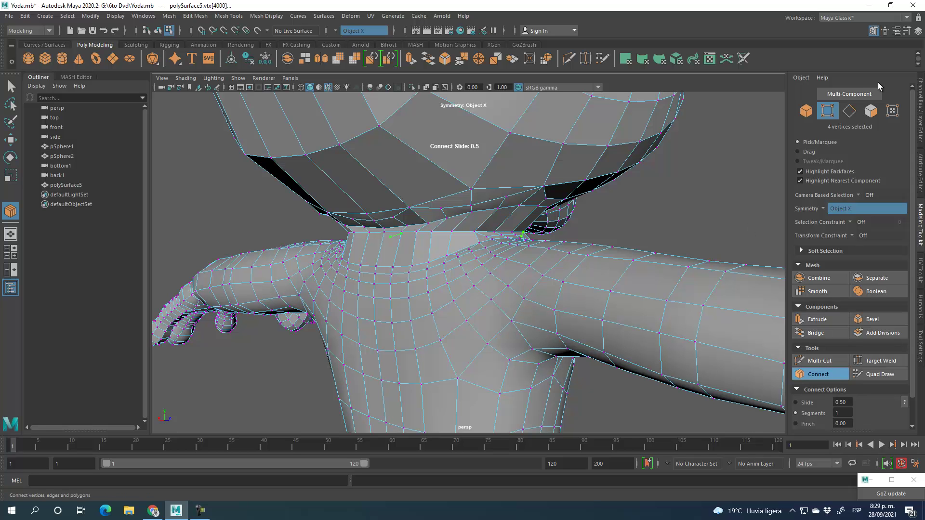
pyautogui.click(831, 375)
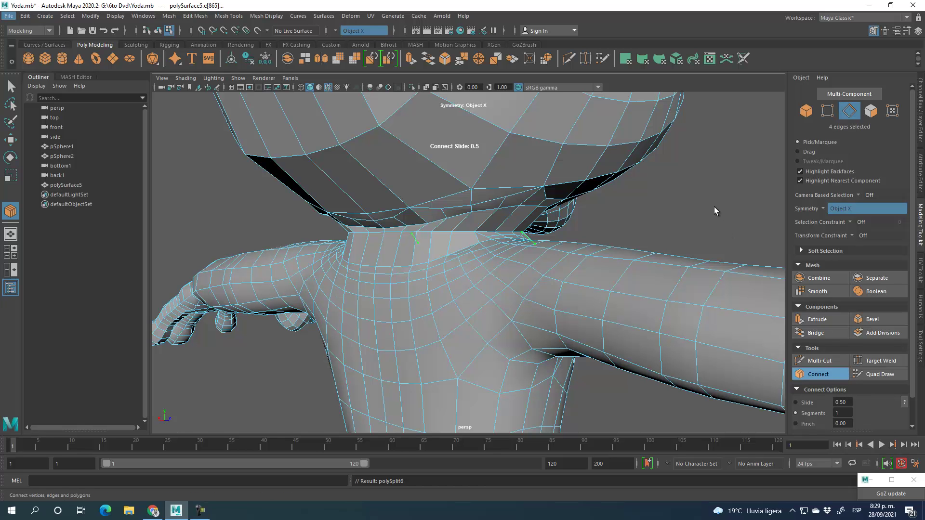
pyautogui.keyDown('alt'); pyautogui.moveTo(692, 215); pyautogui.dragTo(646, 223); pyautogui.keyUp('alt')
pyautogui.keyDown('alt'); pyautogui.moveTo(410, 268); pyautogui.dragTo(481, 262, button='right'); pyautogui.keyUp('alt')
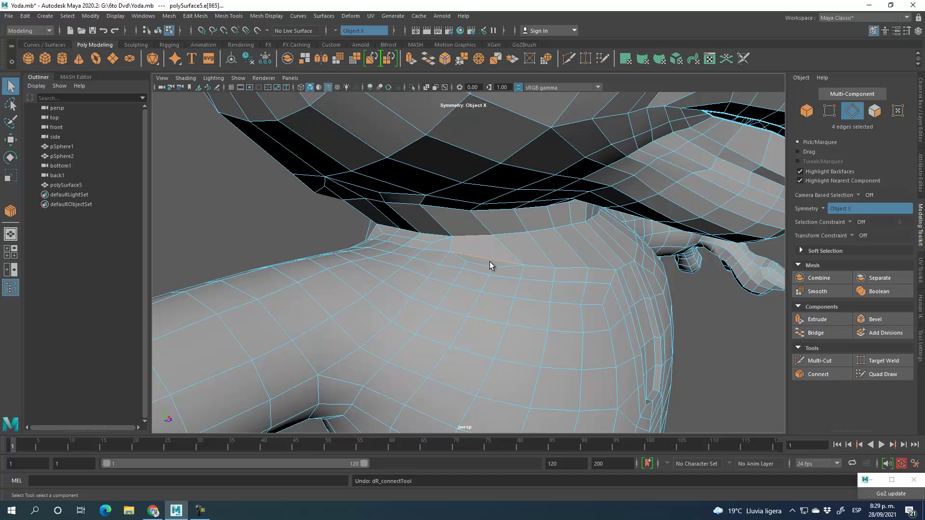
pyautogui.click(757, 350)
# Select the edge loop around the whole neck where the head meets the bridge faces, and move it slightly down.
pyautogui.keyDown('alt'); pyautogui.moveTo(710, 328); pyautogui.dragTo(634, 239); pyautogui.keyUp('alt')
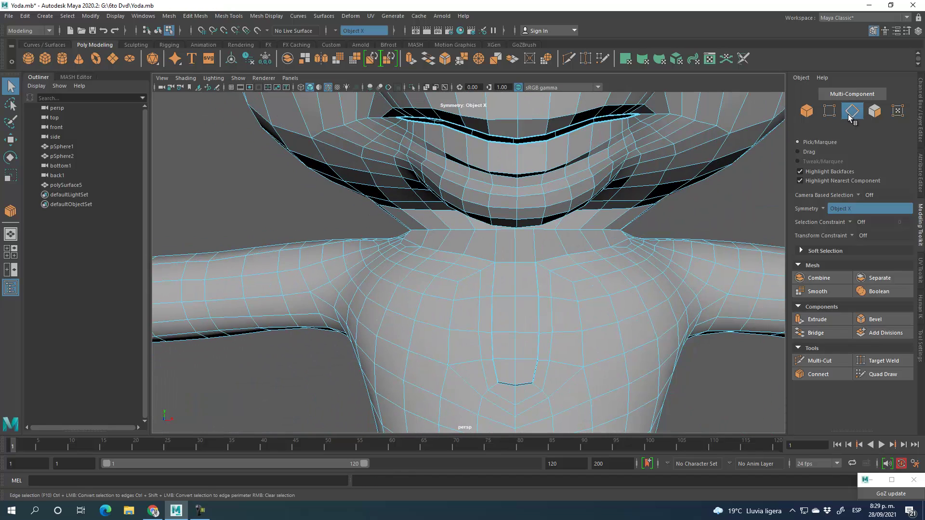
pyautogui.doubleClick(571, 228)
pyautogui.keyDown('alt'); pyautogui.moveTo(464, 290); pyautogui.dragTo(716, 296); pyautogui.keyUp('alt')
pyautogui.keyDown('shift'); pyautogui.doubleClick(464, 227); pyautogui.keyUp('shift')
pyautogui.keyDown('alt'); pyautogui.moveTo(462, 236); pyautogui.dragTo(496, 250); pyautogui.keyUp('alt')
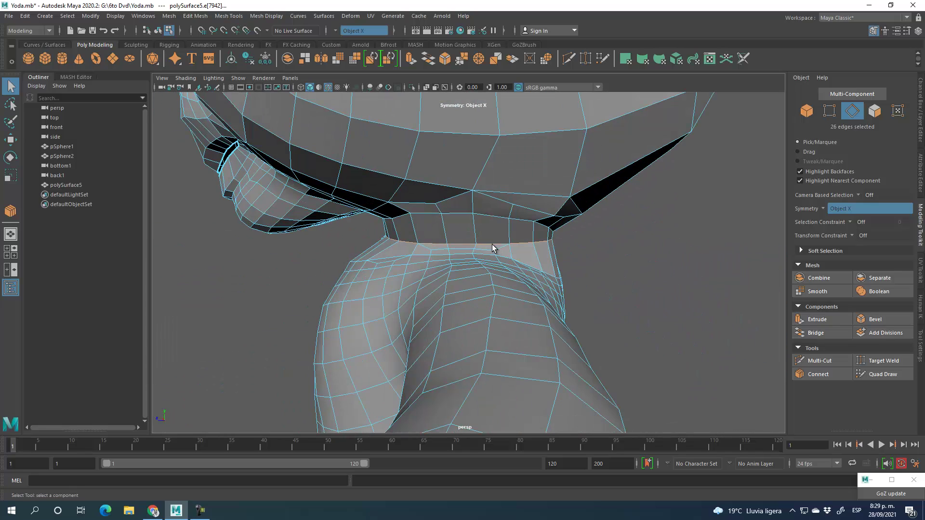
pyautogui.keyDown('alt'); pyautogui.moveTo(436, 247); pyautogui.dragTo(578, 265); pyautogui.keyUp('alt')
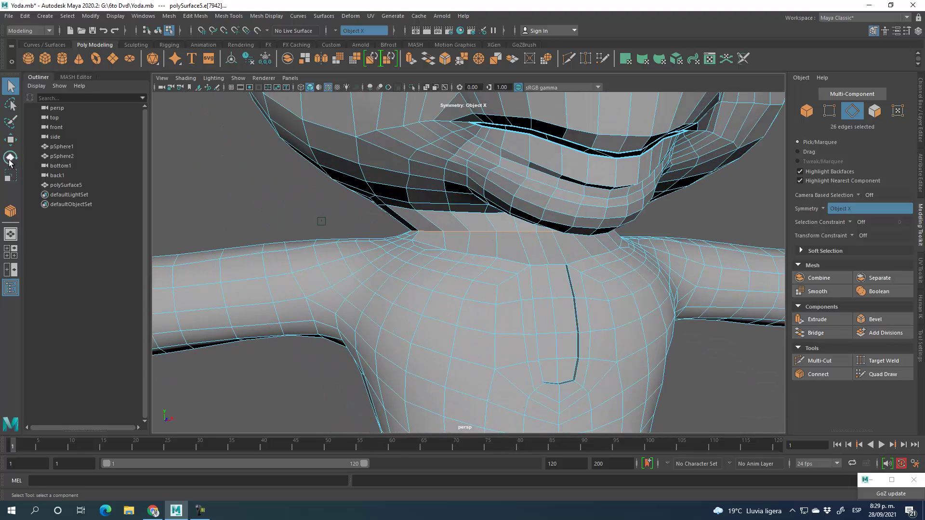
pyautogui.press('w')
pyautogui.keyDown('alt'); pyautogui.moveTo(564, 234); pyautogui.dragTo(545, 232); pyautogui.keyUp('alt')
pyautogui.moveTo(566, 195); pyautogui.dragTo(569, 207)
pyautogui.keyDown('alt'); pyautogui.moveTo(516, 274); pyautogui.dragTo(483, 289); pyautogui.keyUp('alt')
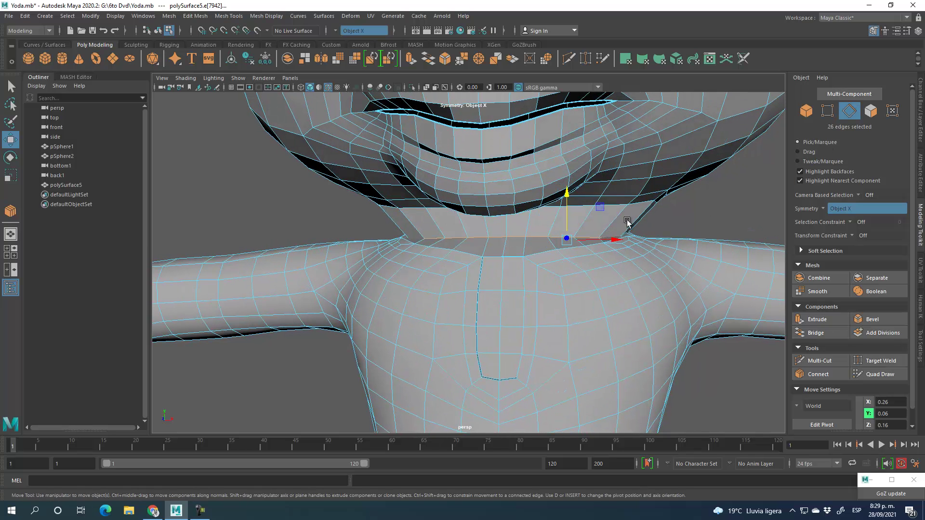
# Insert an edge loop around the neck faces with Multi-Cut, select it and scale it slightly inward with symmetry off.
pyautogui.click(819, 361)
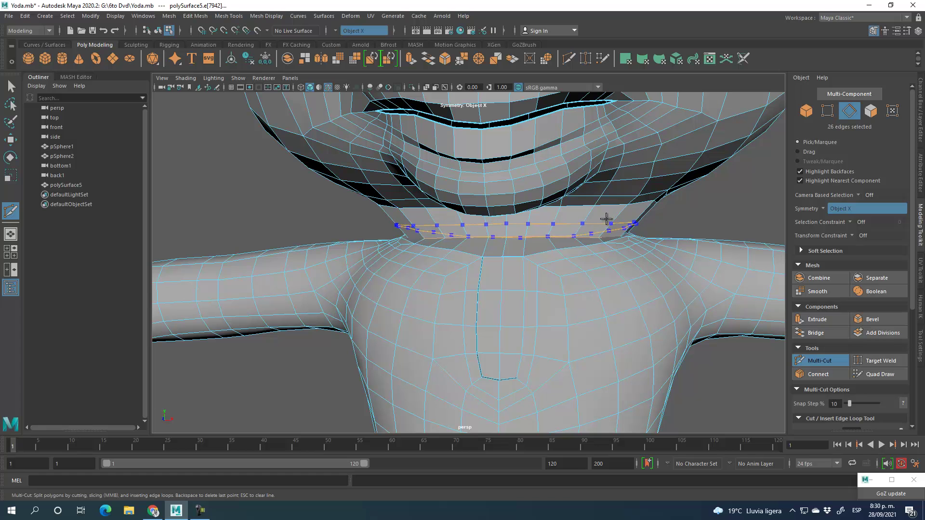
pyautogui.click(819, 363)
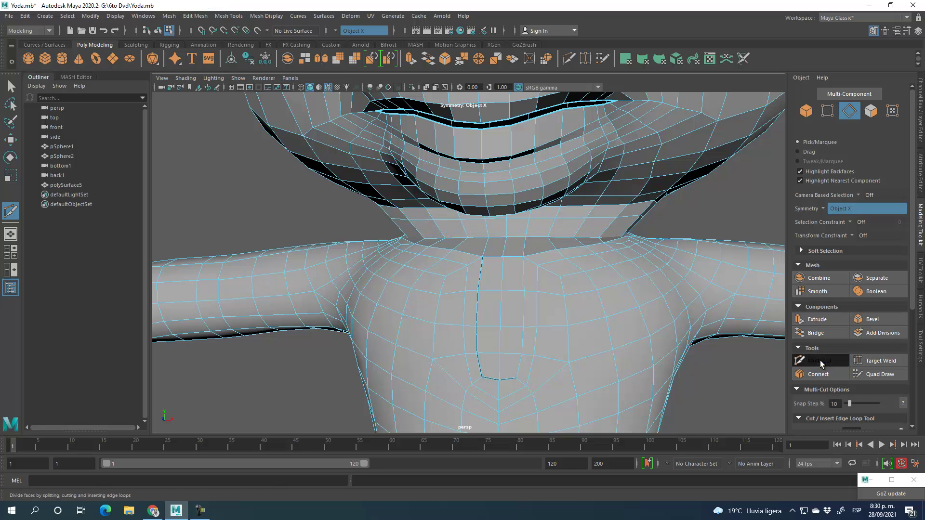
pyautogui.doubleClick(471, 216)
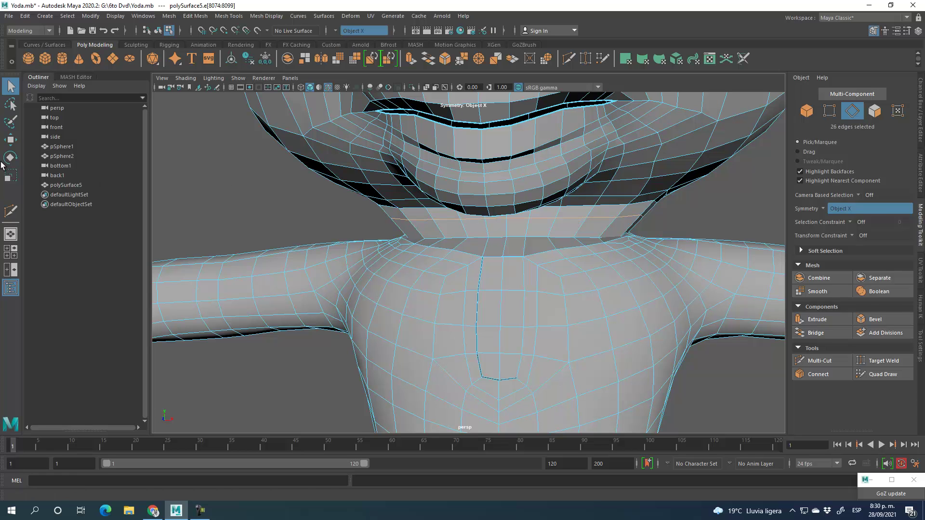
pyautogui.click(10, 176)
pyautogui.click(825, 209)
pyautogui.click(841, 215)
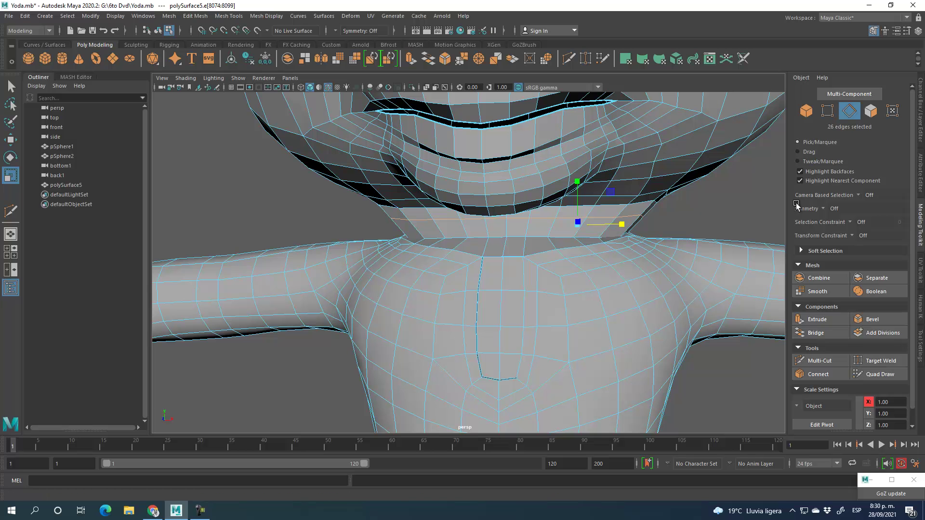
pyautogui.click(543, 219)
pyautogui.moveTo(519, 227); pyautogui.dragTo(500, 227)
# Select a vertex on the lower neck loop at the back, turning on soft selection and Object X symmetry.
pyautogui.keyDown('alt'); pyautogui.moveTo(656, 231); pyautogui.dragTo(843, 235); pyautogui.keyUp('alt')
pyautogui.click(827, 111)
pyautogui.keyDown('alt'); pyautogui.moveTo(415, 293); pyautogui.dragTo(412, 274); pyautogui.keyUp('alt')
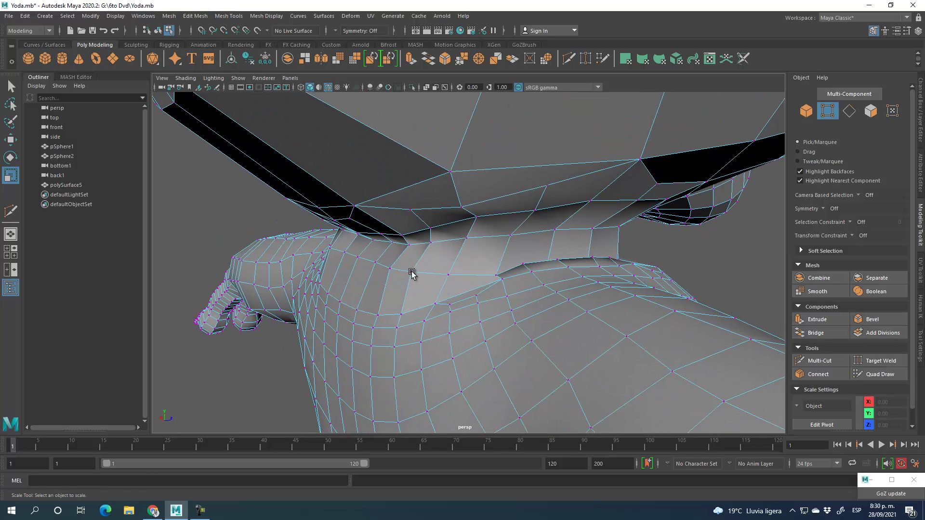
pyautogui.click(411, 273)
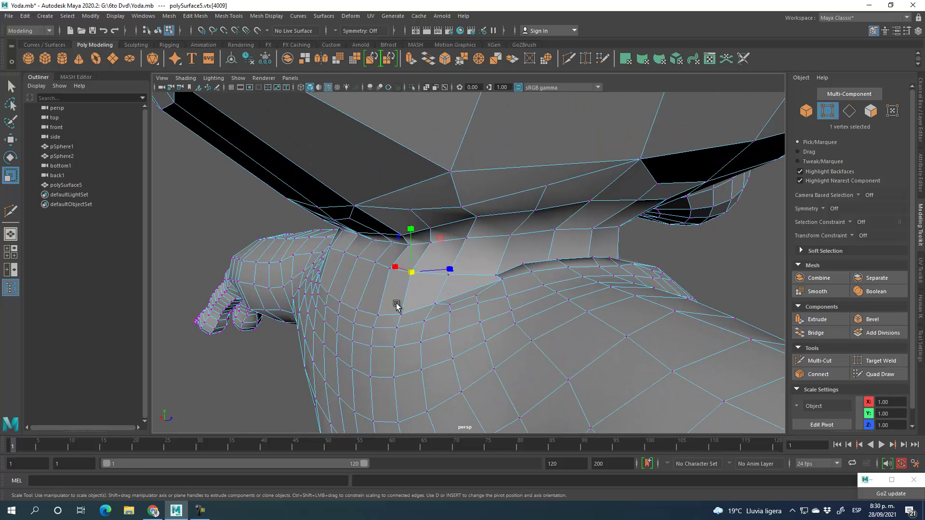
pyautogui.press('b')
pyautogui.press('w')
pyautogui.keyDown('alt'); pyautogui.moveTo(414, 276); pyautogui.dragTo(554, 283); pyautogui.keyUp('alt')
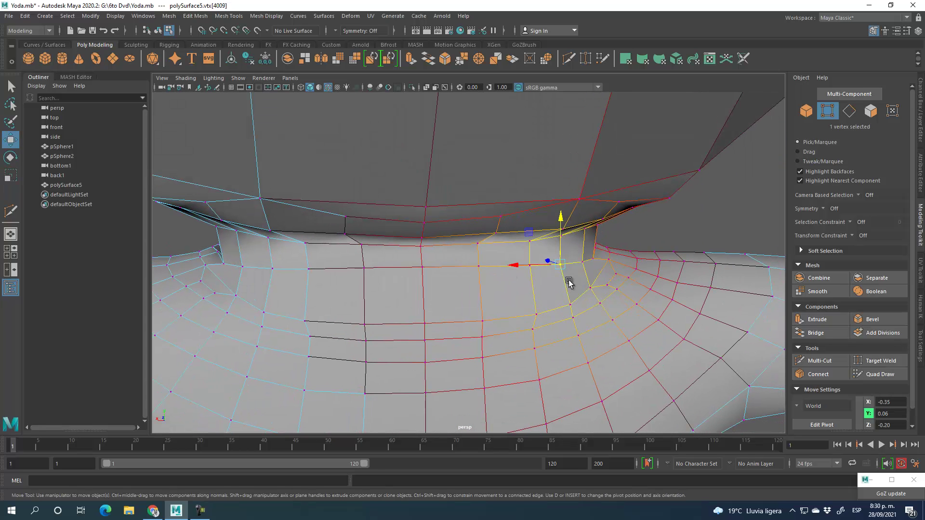
pyautogui.click(832, 209)
pyautogui.click(853, 222)
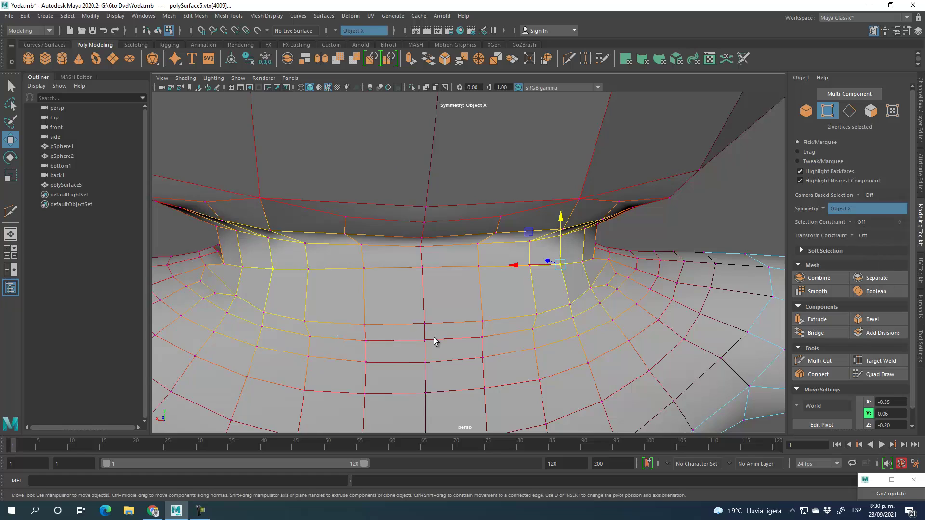
# Try to move the selected back neck vertices and their neighbours with soft selection.
pyautogui.keyDown('alt'); pyautogui.moveTo(436, 340); pyautogui.dragTo(392, 335); pyautogui.keyUp('alt')
pyautogui.keyDown('shift'); pyautogui.click(410, 254); pyautogui.keyUp('shift')
pyautogui.keyDown('alt'); pyautogui.moveTo(400, 284); pyautogui.dragTo(342, 285); pyautogui.keyUp('alt')
pyautogui.moveTo(425, 259); pyautogui.dragTo(432, 256)
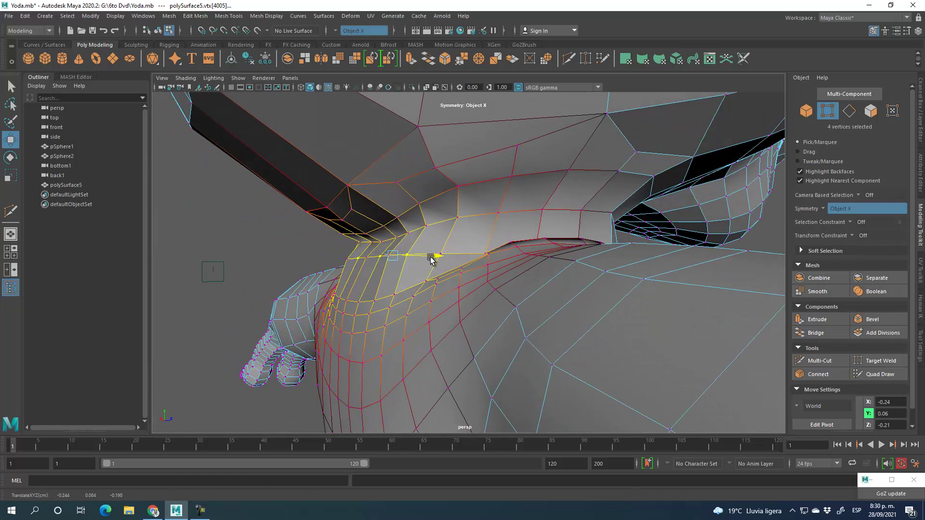
pyautogui.hotkey('ctrl', 'z')
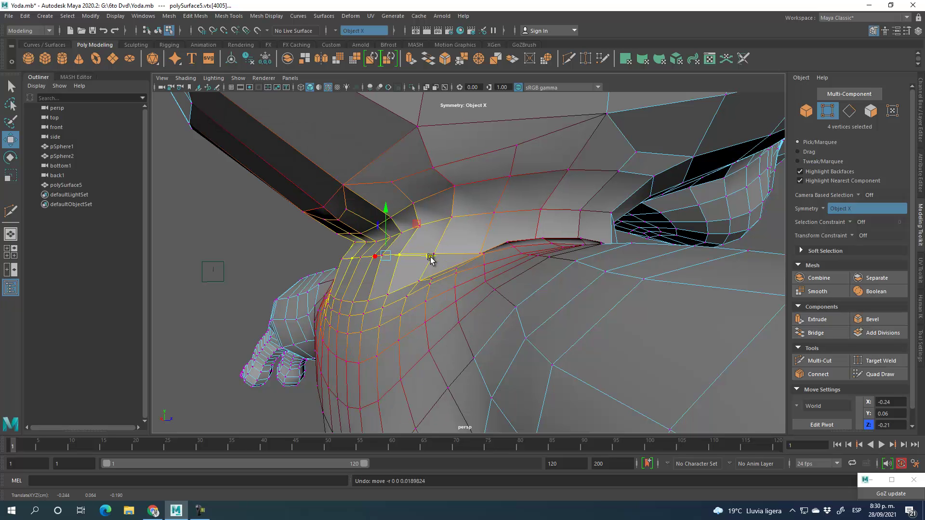
pyautogui.press('b')
# Reposition the vertices along the back of the lower neck loop symmetrically, without soft selection.
pyautogui.moveTo(423, 258); pyautogui.dragTo(303, 250)
pyautogui.moveTo(416, 259); pyautogui.dragTo(373, 260)
pyautogui.click(374, 258)
pyautogui.keyDown('alt'); pyautogui.moveTo(366, 305); pyautogui.dragTo(431, 261); pyautogui.keyUp('alt')
pyautogui.keyDown('shift'); pyautogui.click(341, 264); pyautogui.keyUp('shift')
pyautogui.keyDown('alt'); pyautogui.moveTo(395, 313); pyautogui.dragTo(406, 288); pyautogui.keyUp('alt')
# Select the rear side vertex of the upper neck loop and move it symmetrically along Z.
pyautogui.click(423, 197)
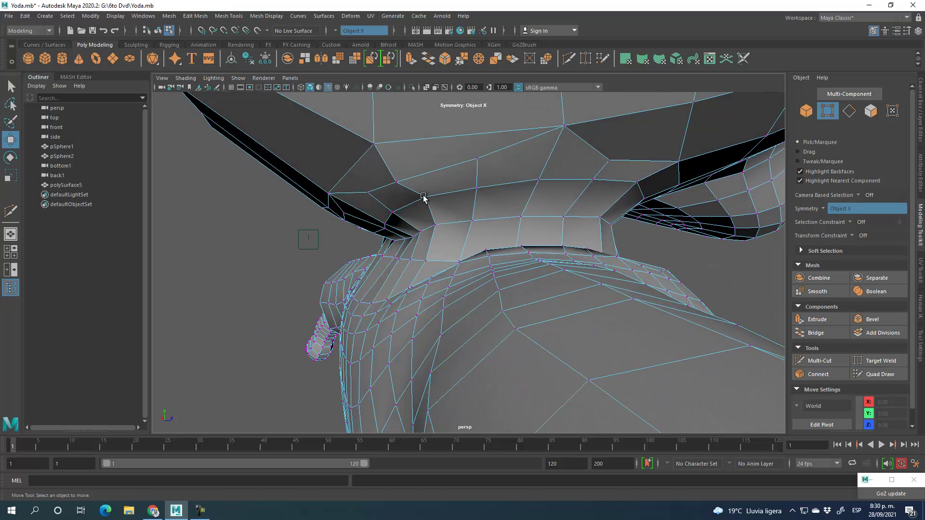
pyautogui.click(435, 226)
pyautogui.moveTo(461, 224); pyautogui.dragTo(309, 324)
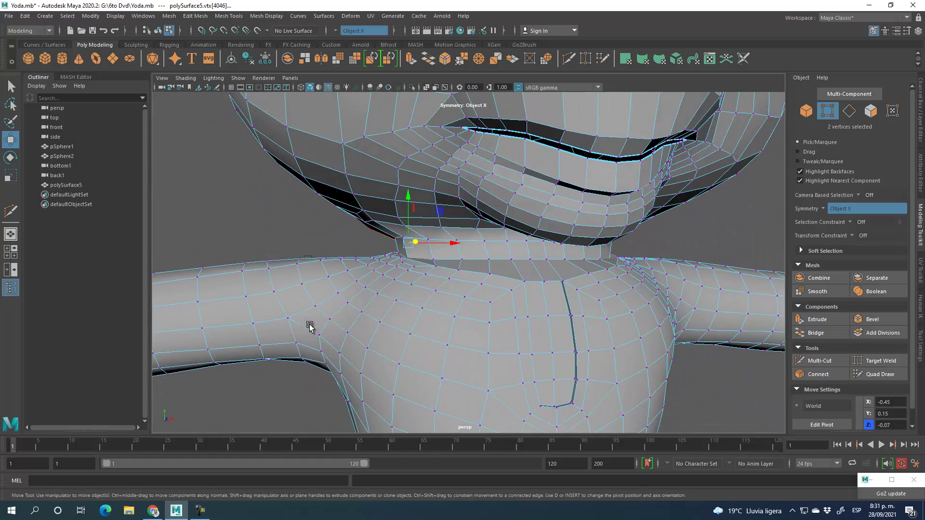
# In a side view, lasso-select all faces of the head and ears down to the neck.
pyautogui.click(871, 111)
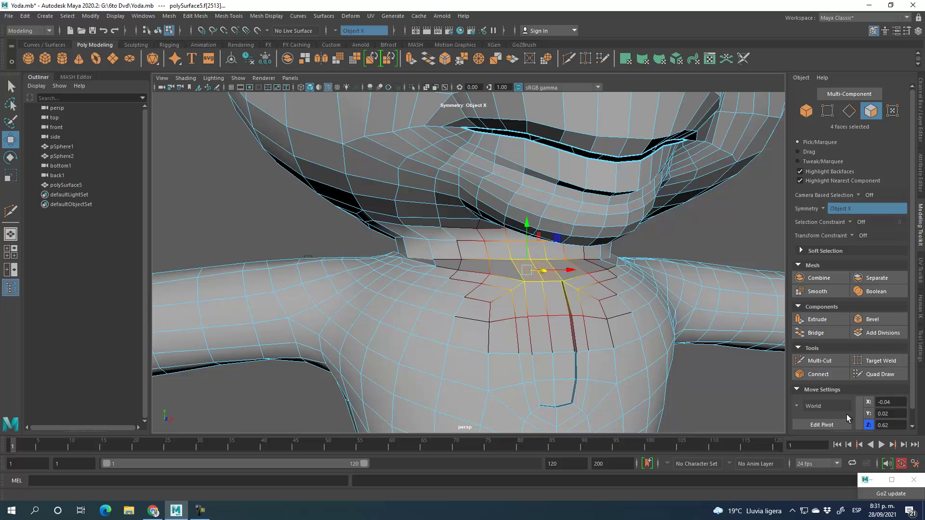
pyautogui.scroll(-5, 434, 237)
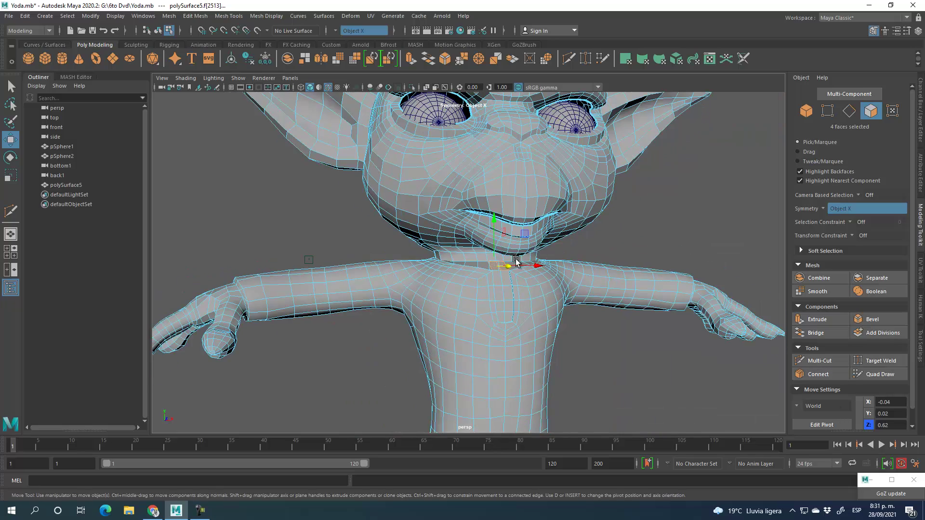
pyautogui.keyDown('alt'); pyautogui.moveTo(613, 247); pyautogui.dragTo(514, 301); pyautogui.keyUp('alt')
pyautogui.scroll(-6, 514, 302)
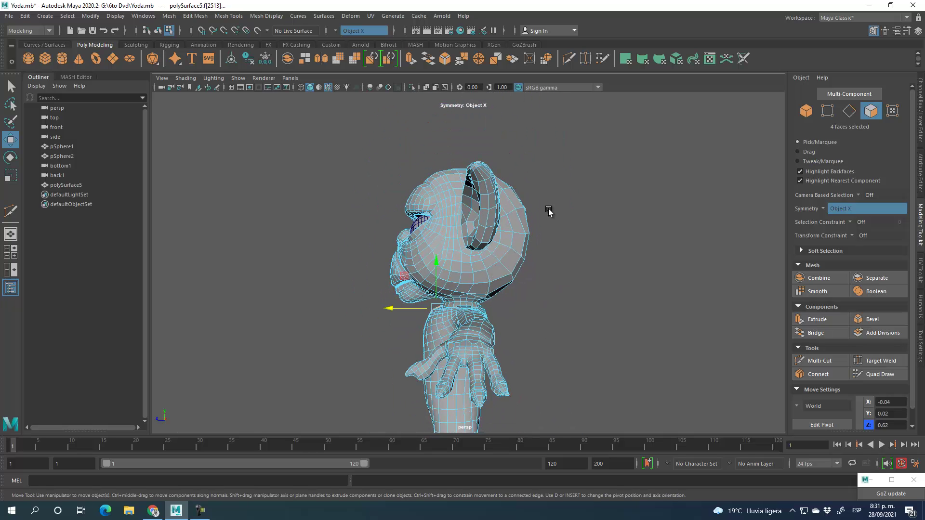
pyautogui.click(11, 104)
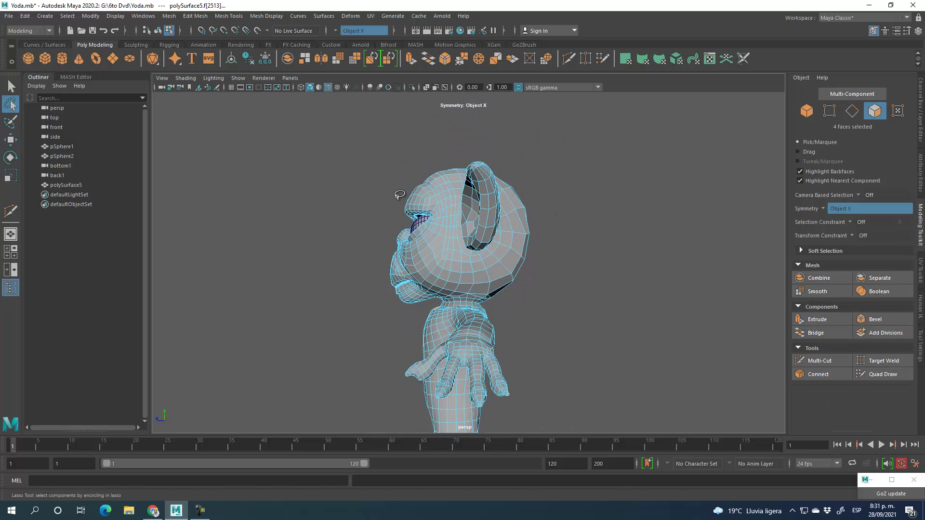
pyautogui.moveTo(501, 117)
pyautogui.mouseDown()
pyautogui.moveTo(295, 258)
pyautogui.moveTo(386, 329)
pyautogui.moveTo(432, 299)
pyautogui.moveTo(503, 291)
pyautogui.moveTo(608, 118)
pyautogui.mouseUp()
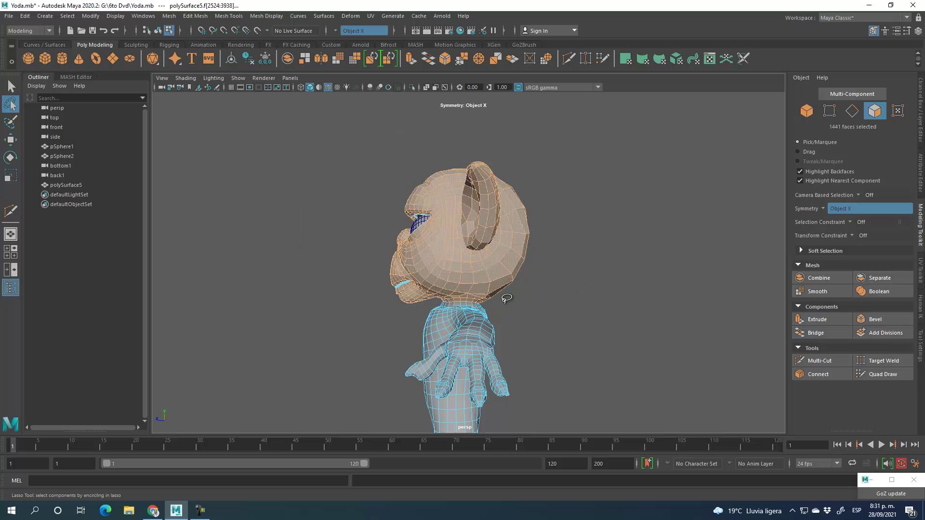
pyautogui.scroll(5, 468, 278)
pyautogui.keyDown('alt'); pyautogui.moveTo(470, 279); pyautogui.dragTo(451, 246); pyautogui.keyUp('alt')
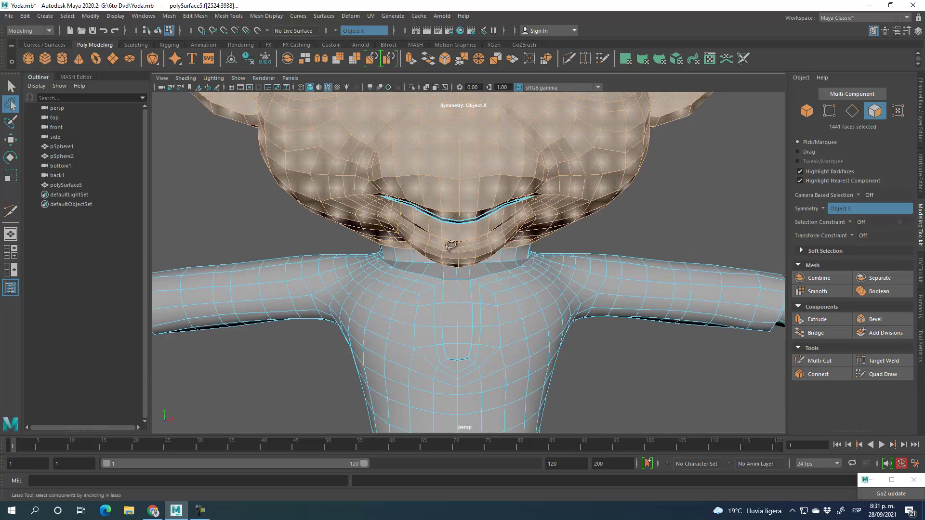
# Turn symmetry off and move the selected head faces down, to about 1.18 in Y, closer to the body.
pyautogui.click(10, 141)
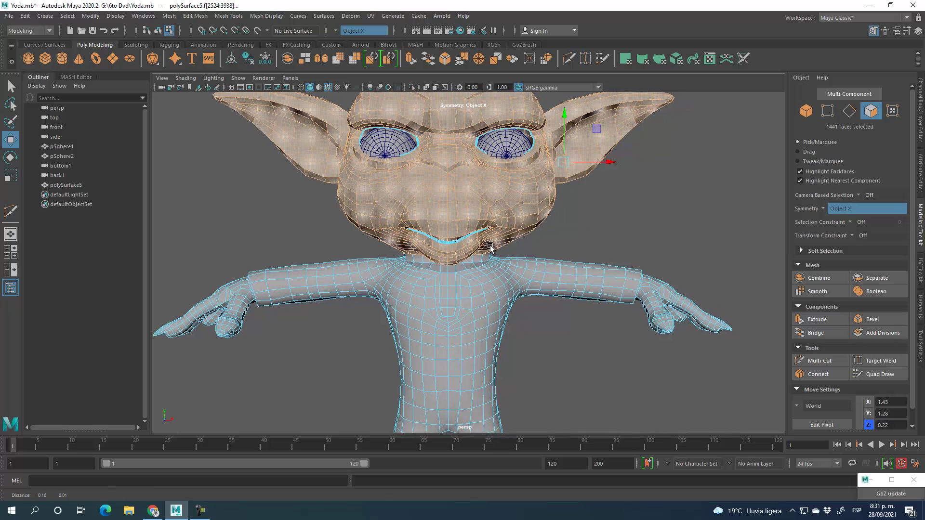
pyautogui.click(841, 208)
pyautogui.click(828, 207)
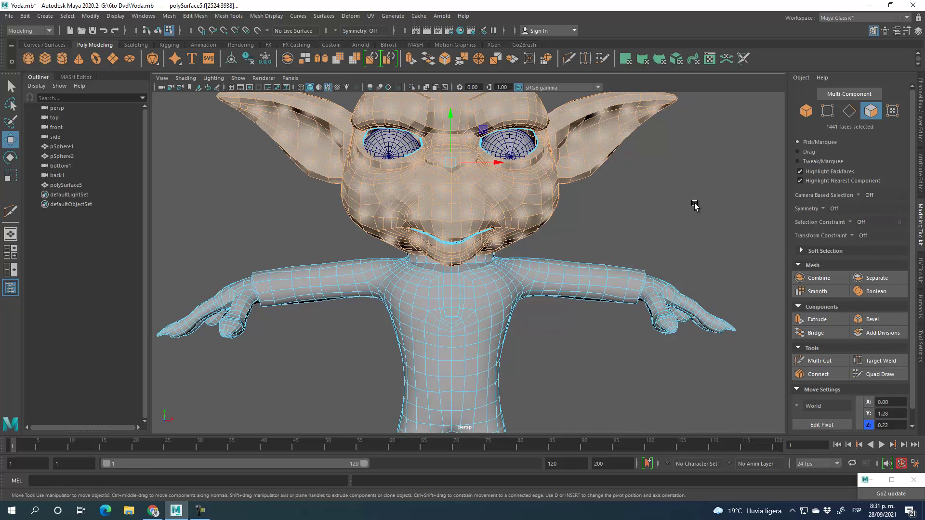
pyautogui.moveTo(455, 131); pyautogui.dragTo(455, 138)
pyautogui.moveTo(623, 232)
pyautogui.keyDown('alt'); pyautogui.mouseDown()
pyautogui.moveTo(679, 223)
pyautogui.moveTo(628, 224)
pyautogui.mouseUp(); pyautogui.keyUp('alt')
pyautogui.moveTo(445, 151); pyautogui.dragTo(452, 146)
pyautogui.moveTo(580, 219)
pyautogui.keyDown('alt'); pyautogui.mouseDown()
pyautogui.moveTo(602, 238)
pyautogui.moveTo(532, 239)
pyautogui.moveTo(541, 237)
pyautogui.moveTo(558, 237)
pyautogui.moveTo(516, 248)
pyautogui.moveTo(592, 215)
pyautogui.mouseUp(); pyautogui.keyUp('alt')
pyautogui.scroll(10, 455, 252)
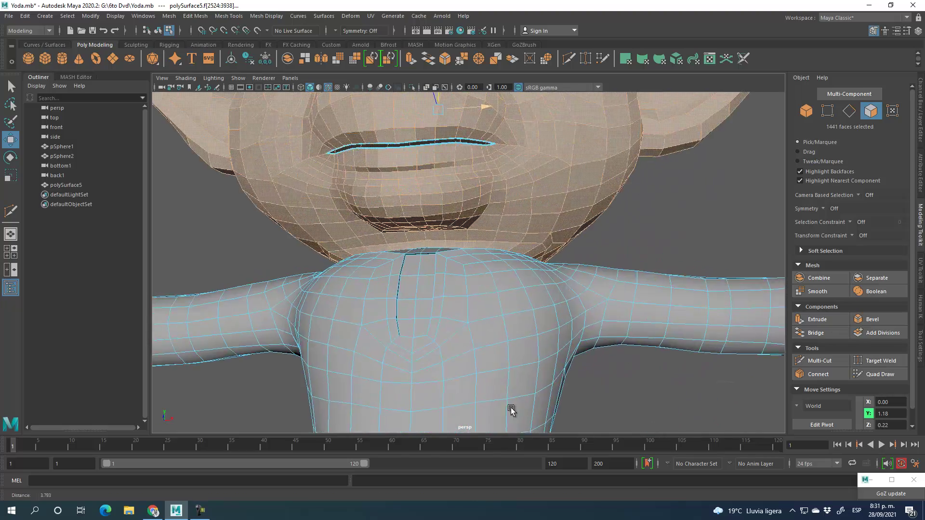
# Try to target-weld the open vertices at the upper corner of the narrow chest slit.
pyautogui.scroll(6, 466, 308)
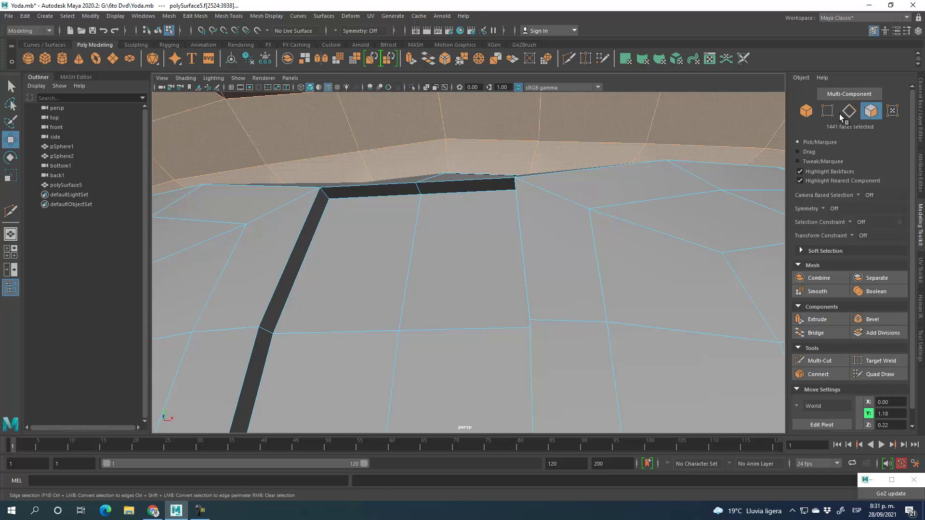
pyautogui.click(827, 111)
pyautogui.click(879, 360)
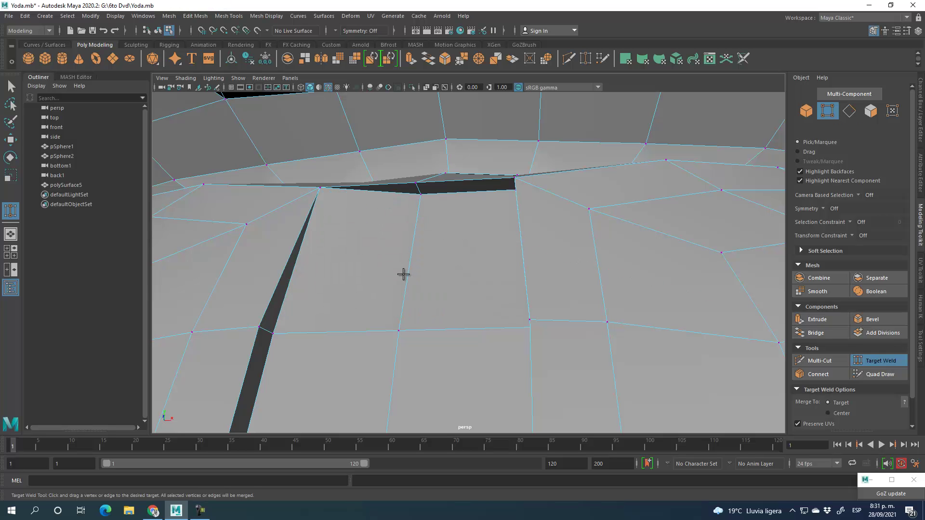
pyautogui.hotkey('ctrl', 'z')
pyautogui.hotkey('ctrl', 'z')
pyautogui.scroll(-8, 399, 275)
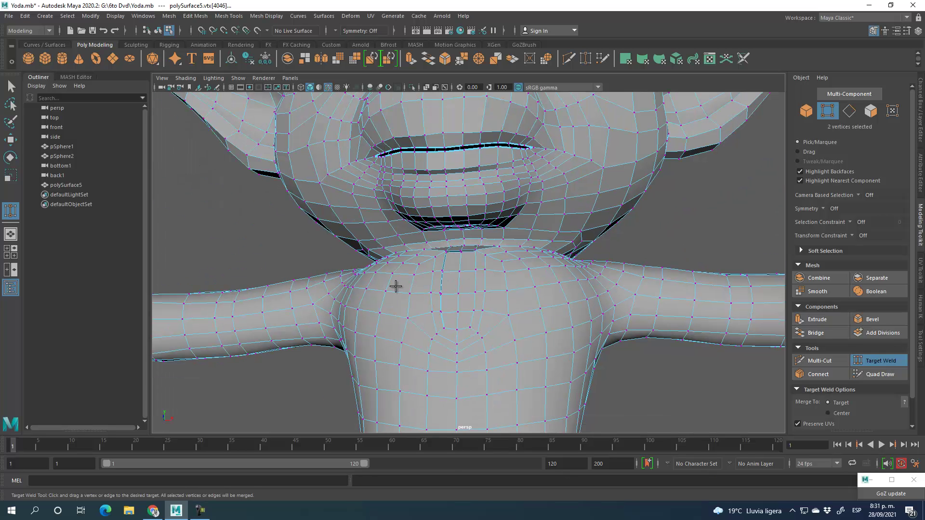
# Clear the vertex selection and target-weld the open vertices along the upper edge of the chest slit.
pyautogui.press('q')
pyautogui.click(681, 253)
pyautogui.click(880, 361)
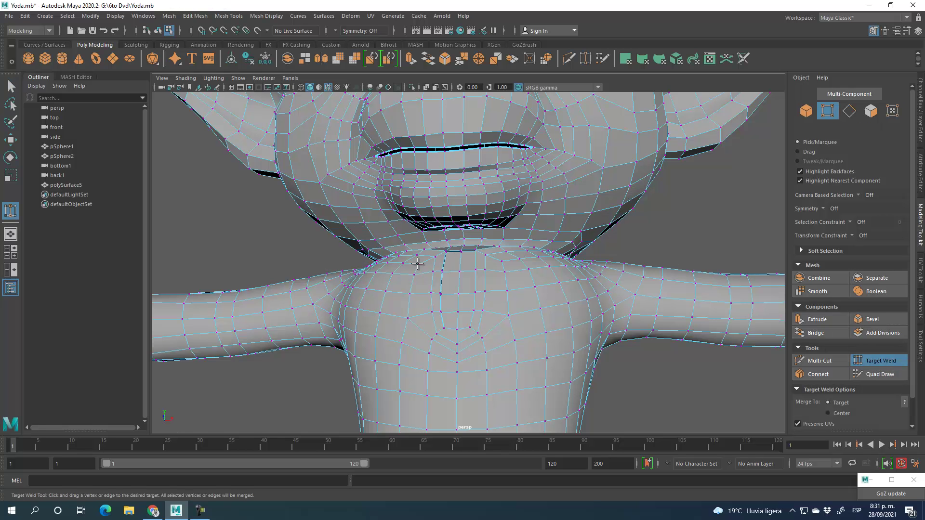
pyautogui.scroll(3, 414, 260)
pyautogui.scroll(4, 415, 248)
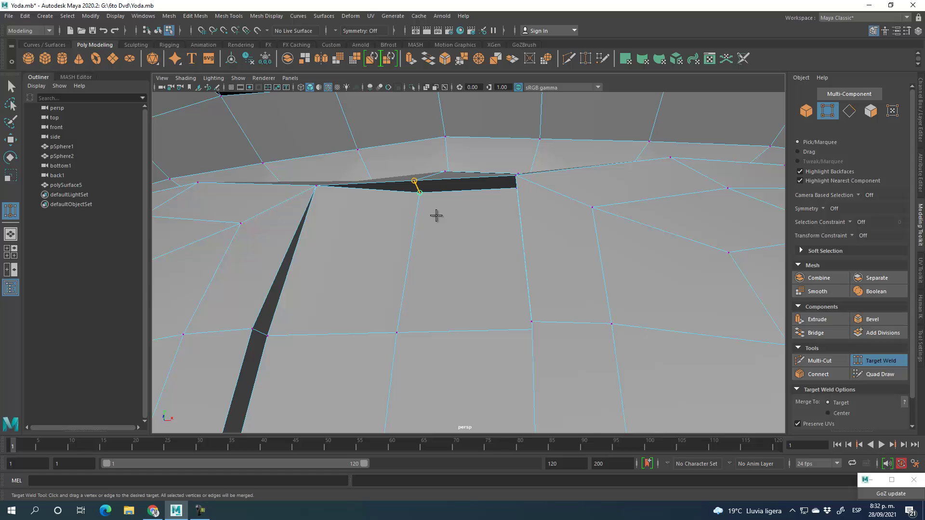
pyautogui.scroll(-4, 436, 222)
pyautogui.keyDown('alt'); pyautogui.moveTo(435, 233); pyautogui.dragTo(545, 272); pyautogui.keyUp('alt')
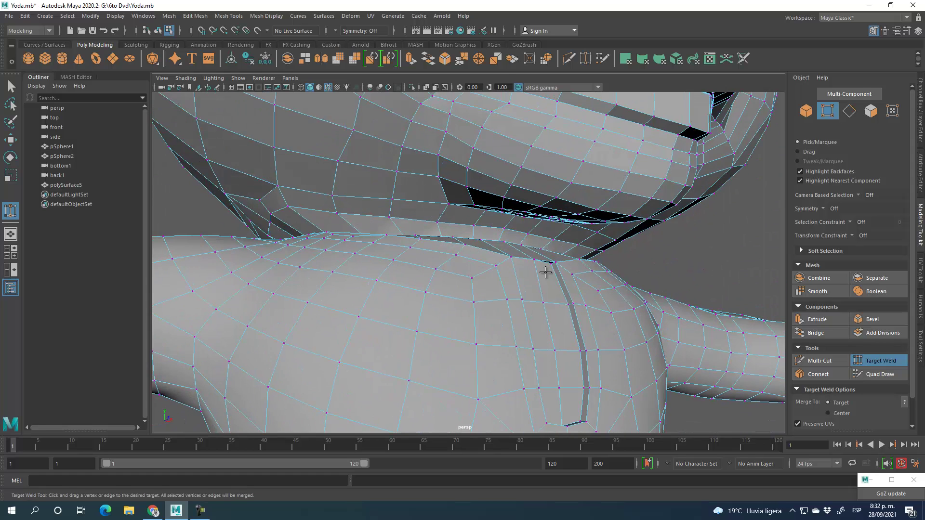
# Target-weld the remaining open vertices of the chest slit below the neck.
pyautogui.scroll(3, 546, 272)
pyautogui.keyDown('alt'); pyautogui.moveTo(635, 297); pyautogui.dragTo(663, 260); pyautogui.keyUp('alt')
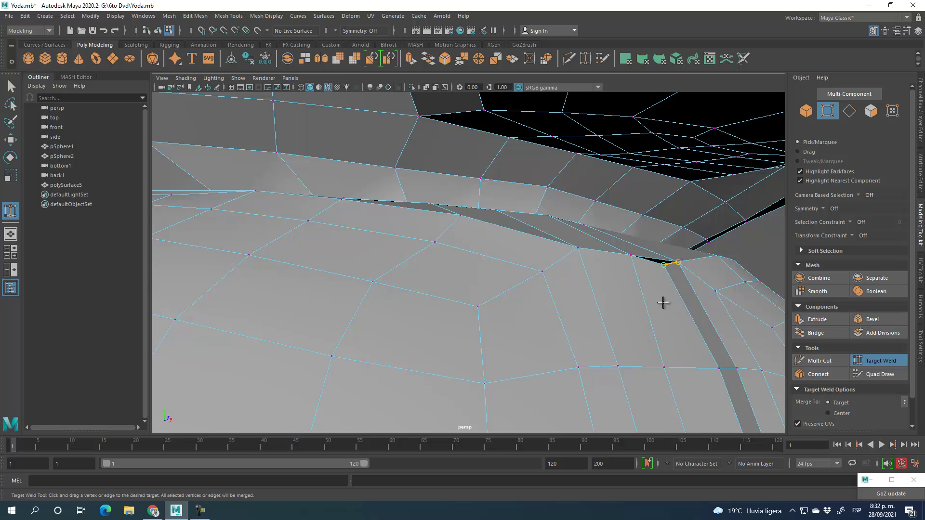
pyautogui.keyDown('alt'); pyautogui.moveTo(679, 351); pyautogui.dragTo(619, 270, button='right'); pyautogui.keyUp('alt')
pyautogui.click(875, 365)
pyautogui.keyDown('alt'); pyautogui.moveTo(620, 320); pyautogui.dragTo(535, 323); pyautogui.keyUp('alt')
pyautogui.keyDown('alt'); pyautogui.moveTo(535, 323); pyautogui.dragTo(502, 349, button='right'); pyautogui.keyUp('alt')
pyautogui.keyDown('alt'); pyautogui.moveTo(501, 349); pyautogui.dragTo(483, 341); pyautogui.keyUp('alt')
pyautogui.keyDown('alt'); pyautogui.moveTo(484, 341); pyautogui.dragTo(492, 314, button='middle'); pyautogui.keyUp('alt')
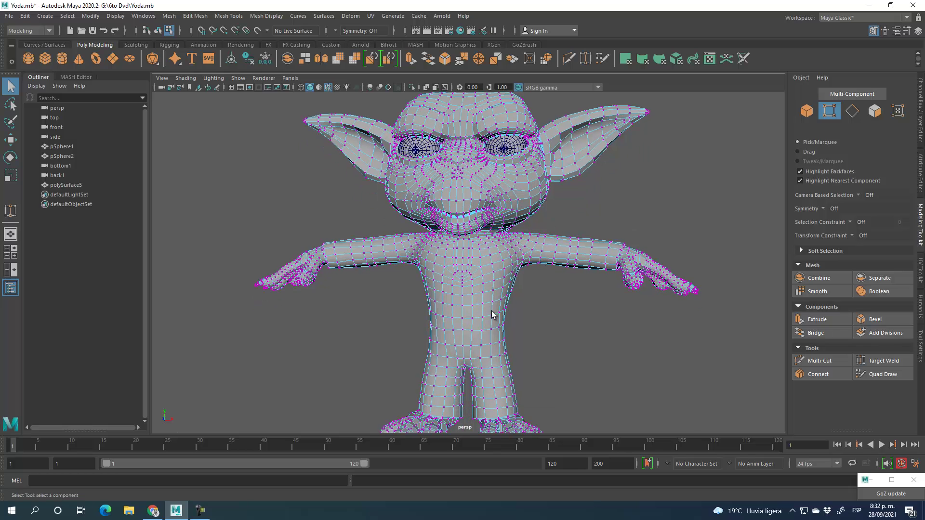
# Soften the edges of the whole character mesh in object mode and hide the wireframe overlay on the shaded model.
pyautogui.click(811, 110)
pyautogui.keyDown('alt'); pyautogui.moveTo(547, 360); pyautogui.dragTo(557, 361); pyautogui.keyUp('alt')
pyautogui.keyDown('alt'); pyautogui.moveTo(557, 361); pyautogui.dragTo(522, 239, button='right'); pyautogui.keyUp('alt')
pyautogui.keyDown('alt'); pyautogui.moveTo(537, 325); pyautogui.dragTo(526, 309, button='middle'); pyautogui.keyUp('alt')
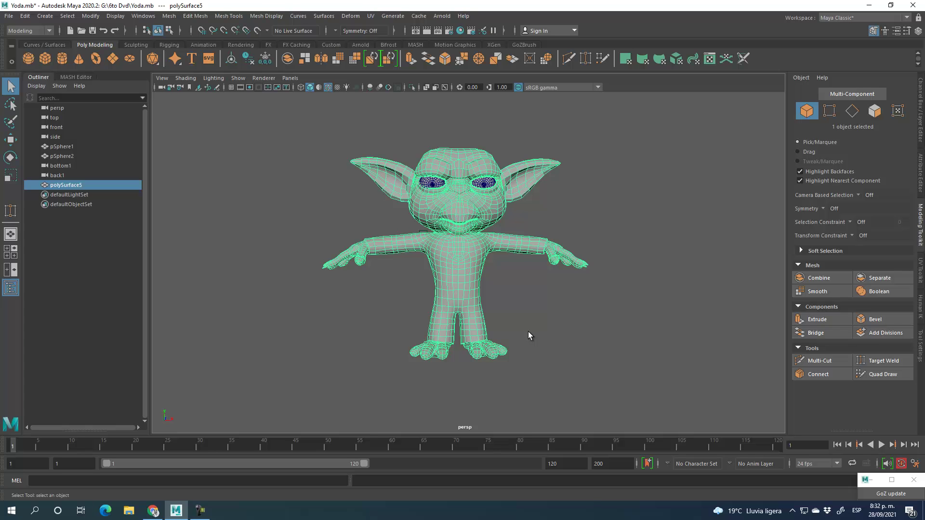
pyautogui.click(522, 316)
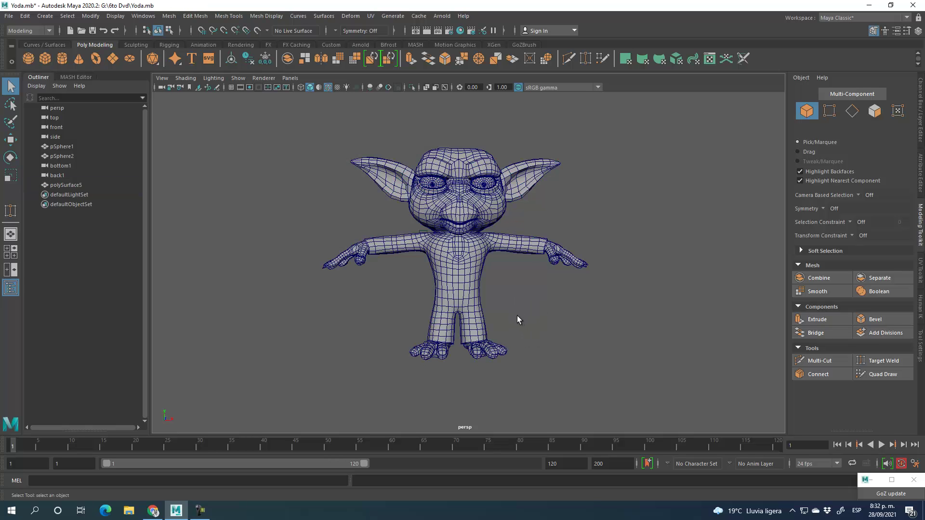
pyautogui.click(459, 263)
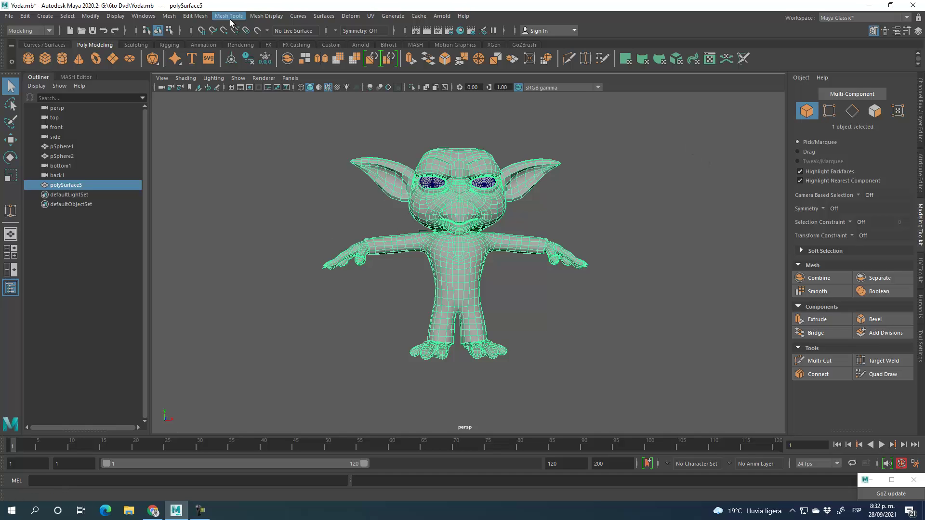
pyautogui.click(266, 16)
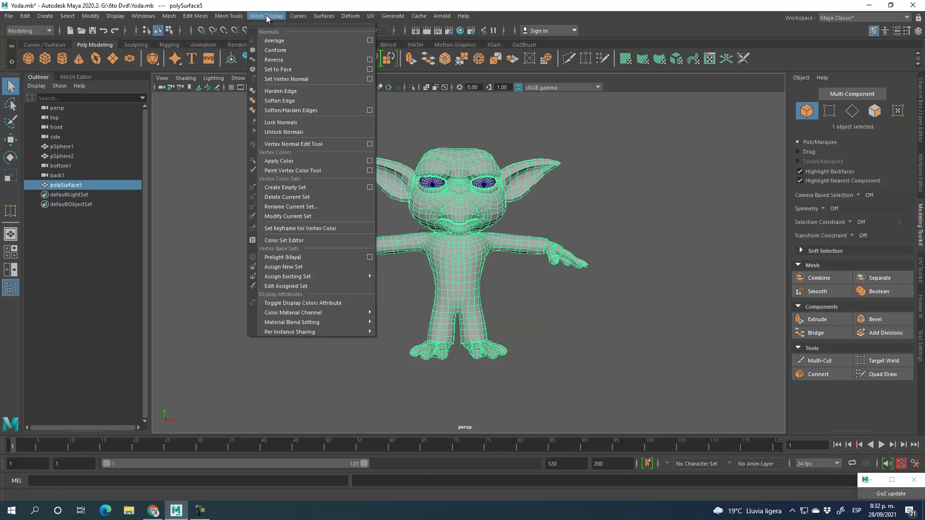
pyautogui.click(279, 104)
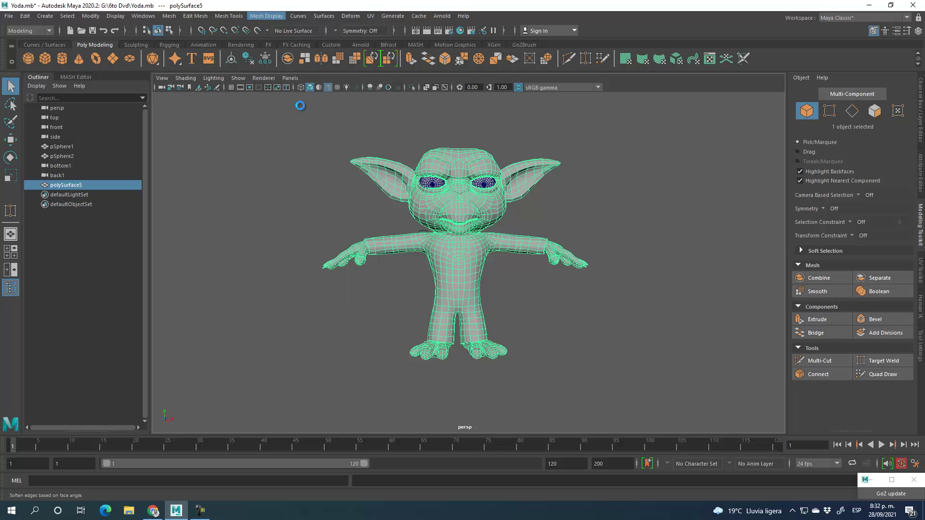
pyautogui.click(610, 207)
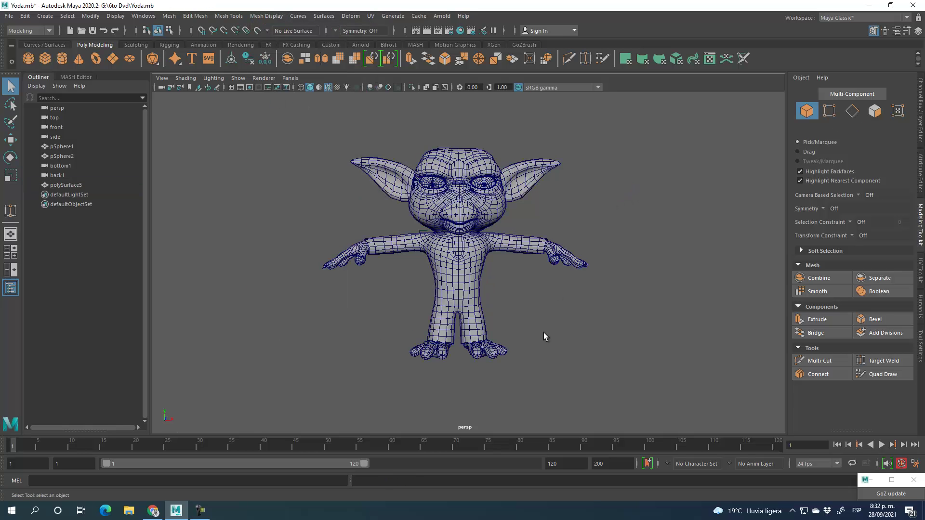
pyautogui.click(328, 89)
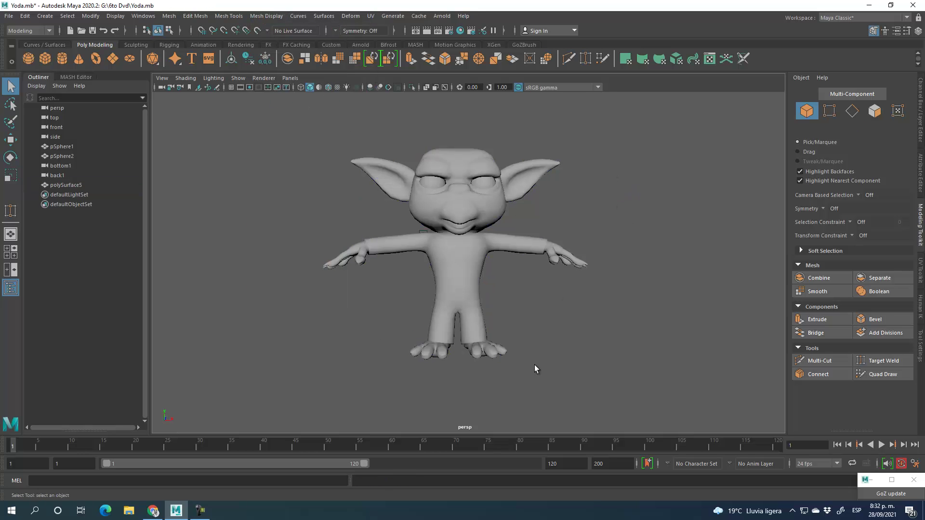